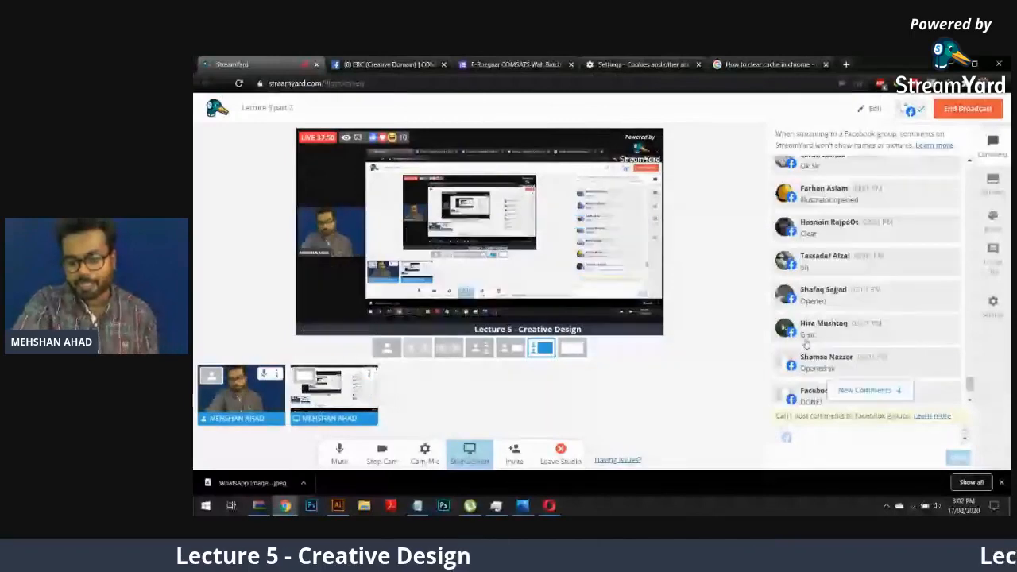
Turn off the broadcast camera, give the shared screen the fullscreen layout, and switch to Illustrator
scroll(805, 343, "down", 2)
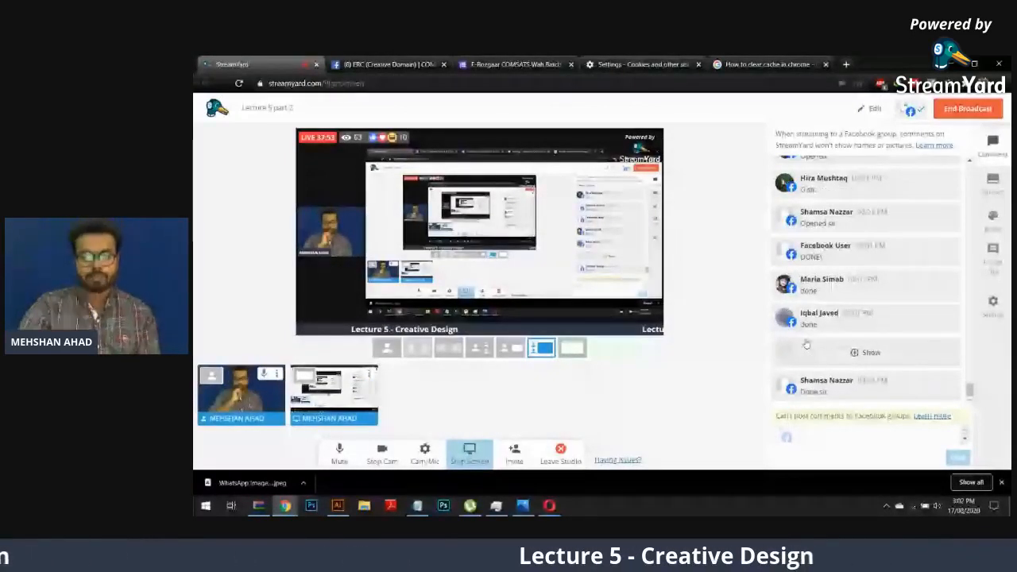
left_click(794, 379)
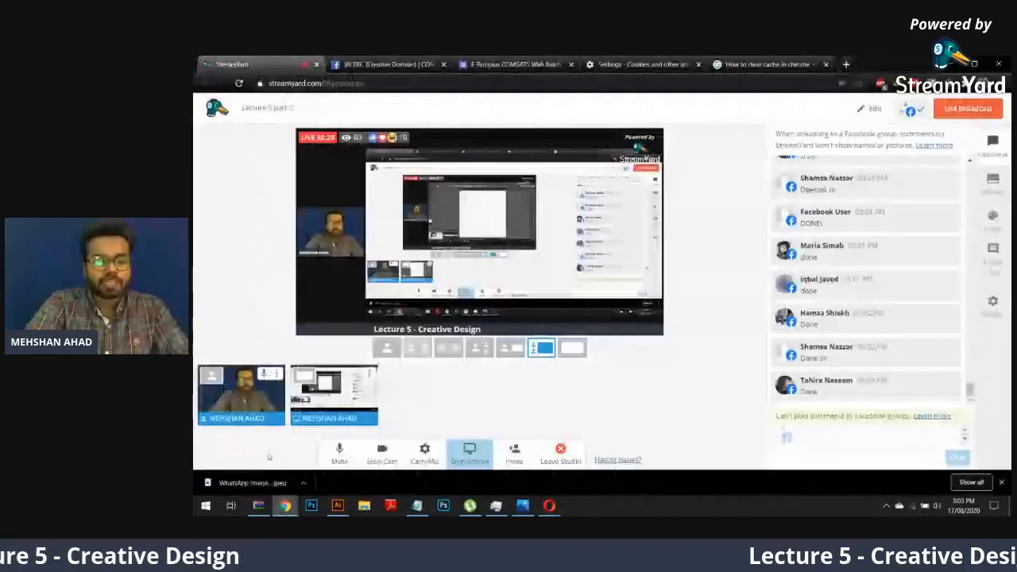
left_click(382, 451)
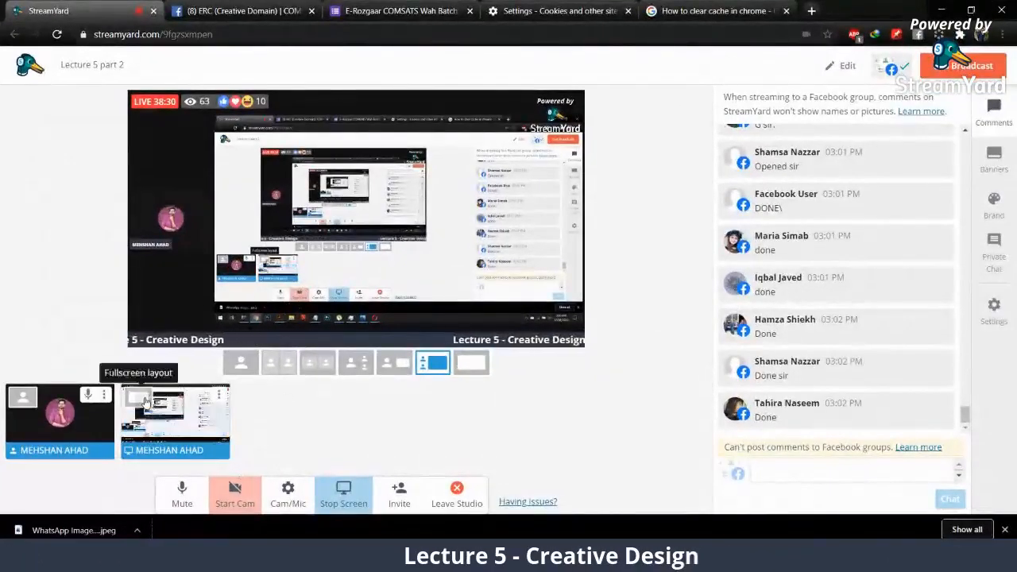
left_click(145, 403)
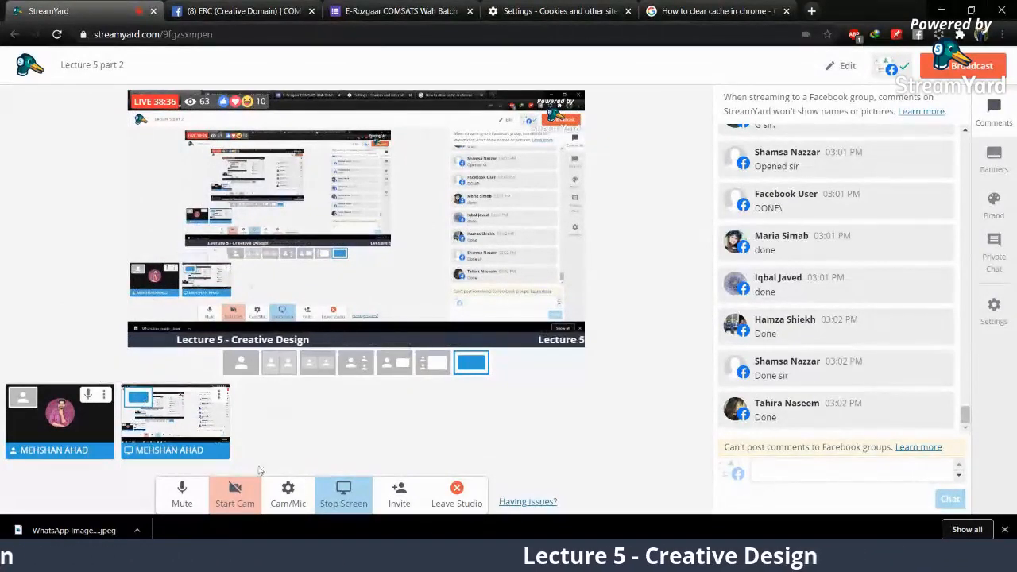
left_click(262, 559)
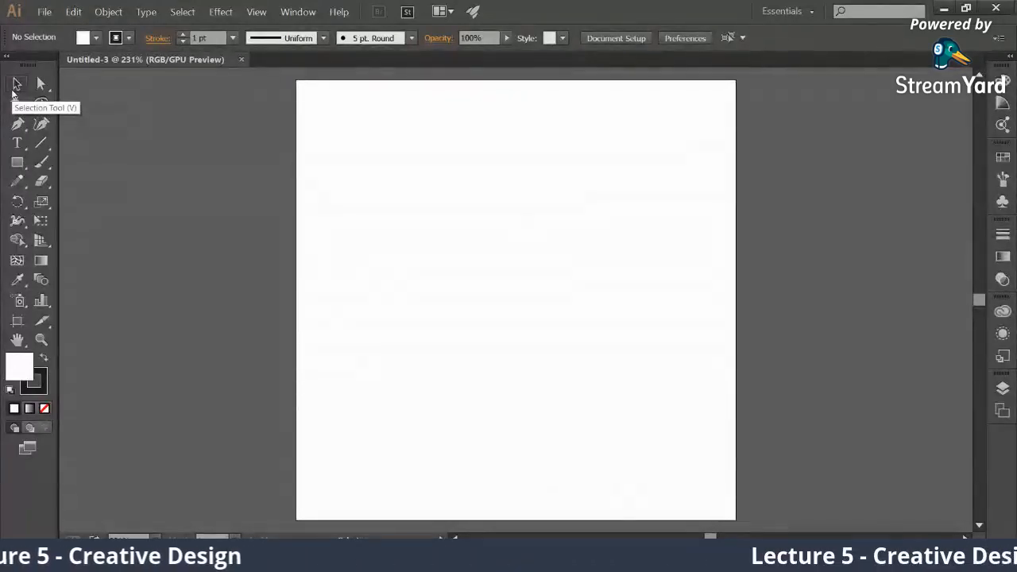
Box the Selection tool's shortcut letter V in red on a screen capture, discard the capture, and activate the Selection tool
key("Print")
left_click_drag(1, 5, 252, 312)
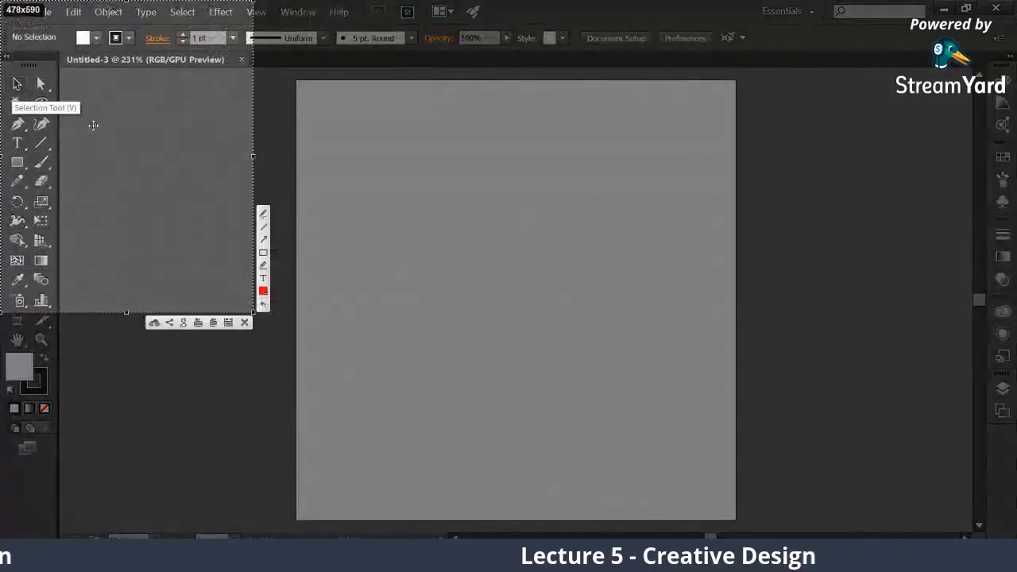
left_click_drag(65, 103, 80, 116)
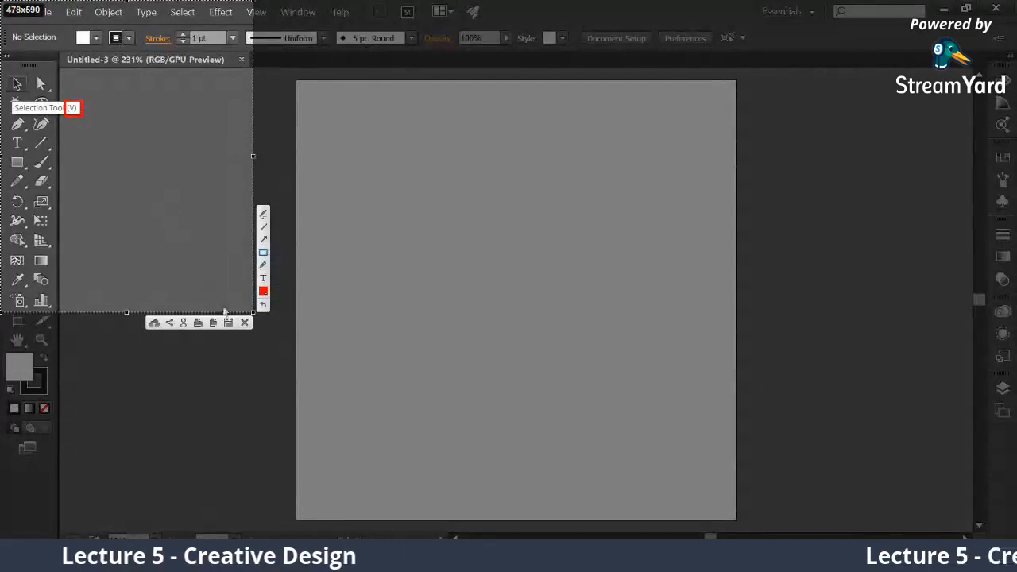
left_click(244, 323)
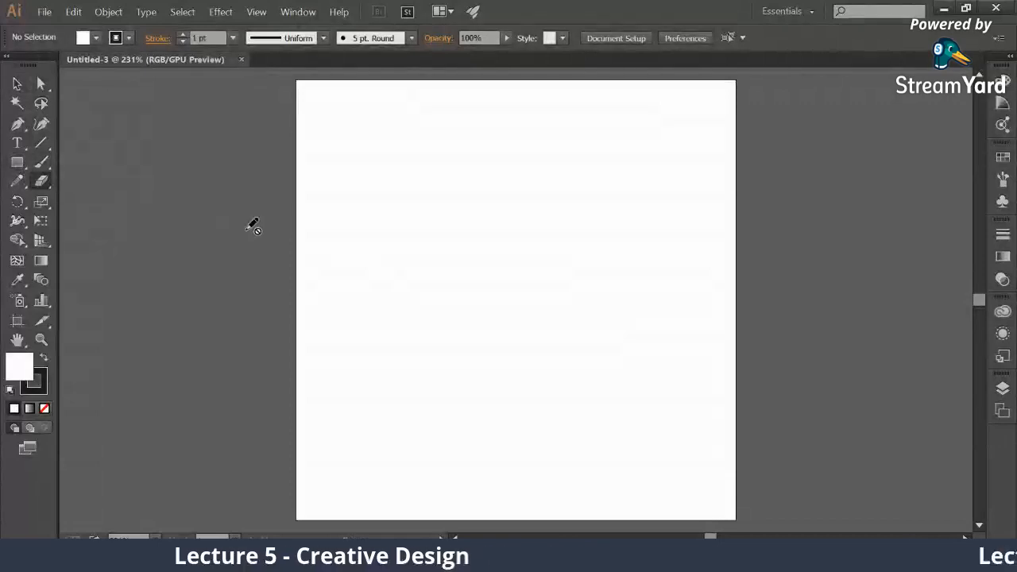
key("v")
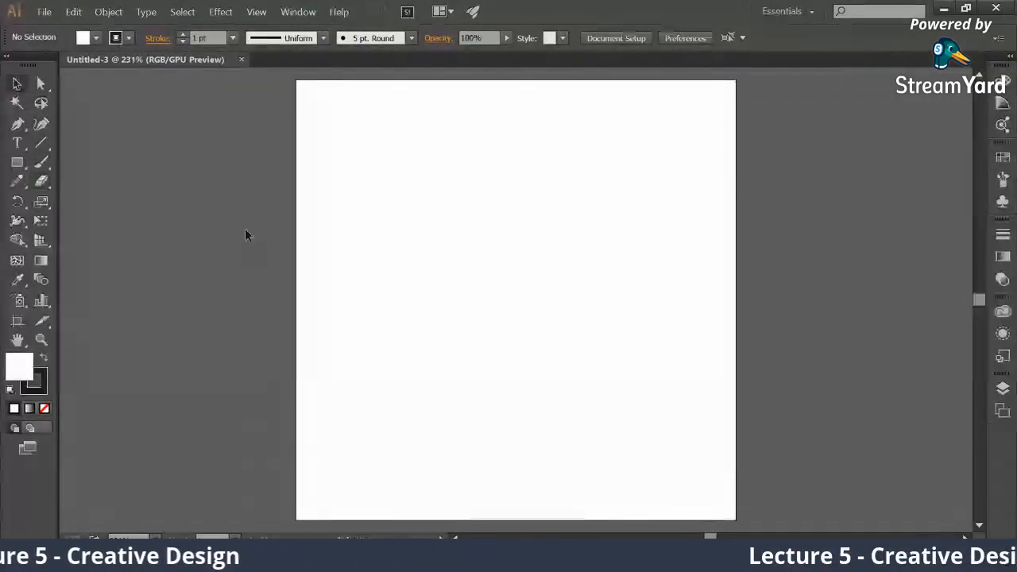
Launch QiPress Lite from the Soft folder on the desktop and return to Illustrator
key("super+d")
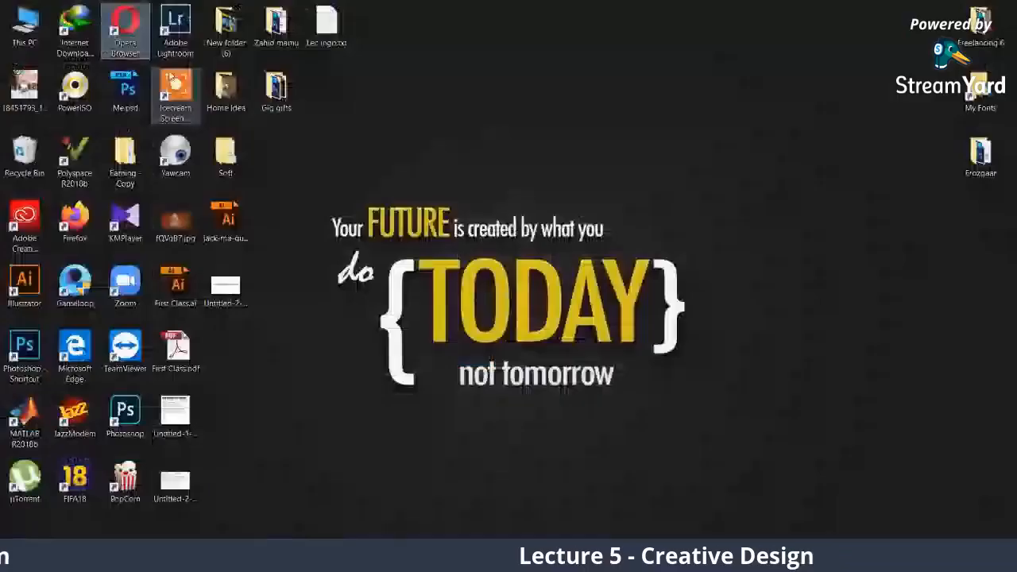
double_click(227, 159)
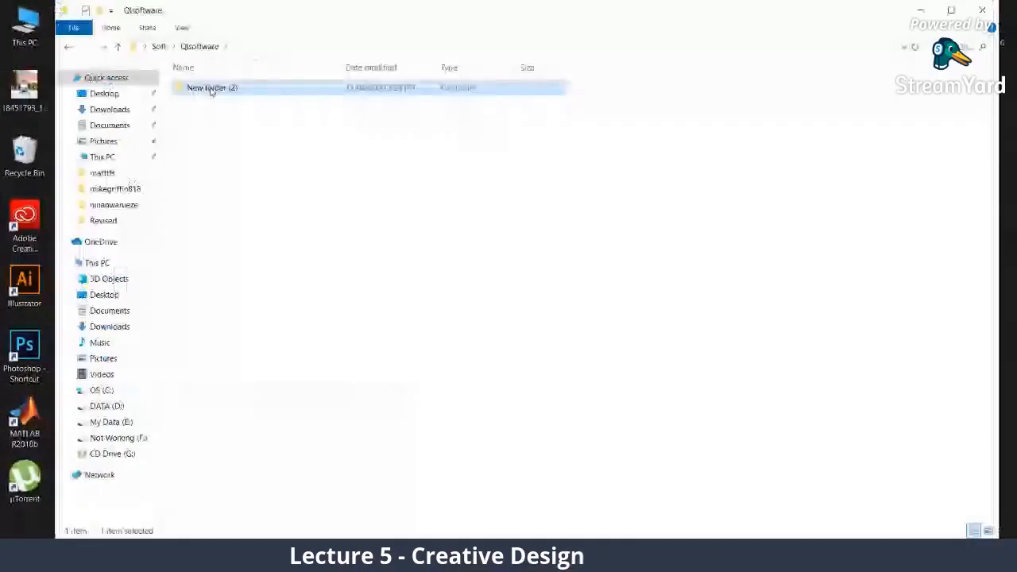
left_click(184, 553)
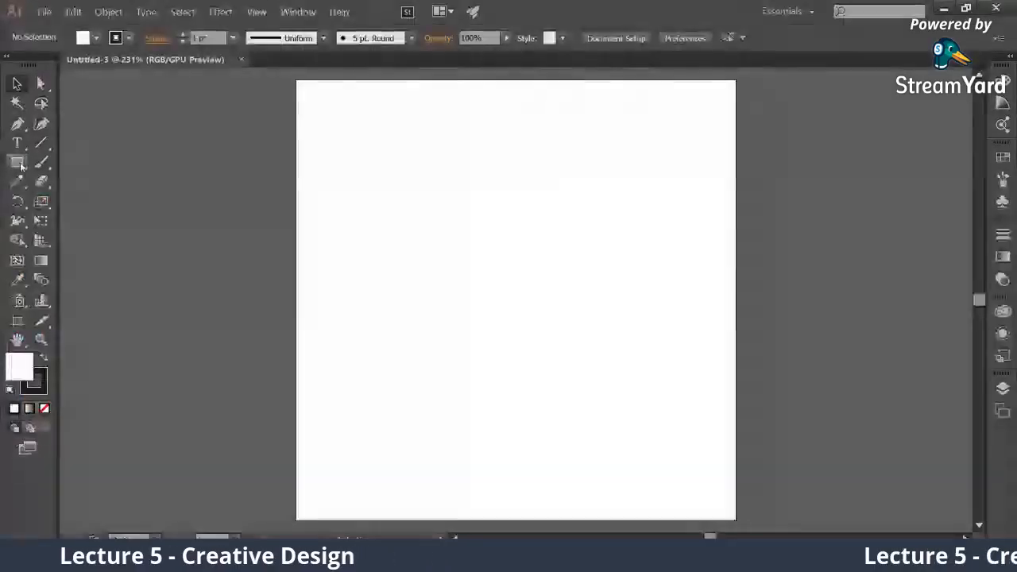
Draw a wide rectangle across the upper part of the artboard with the Rectangle tool
left_click(18, 163)
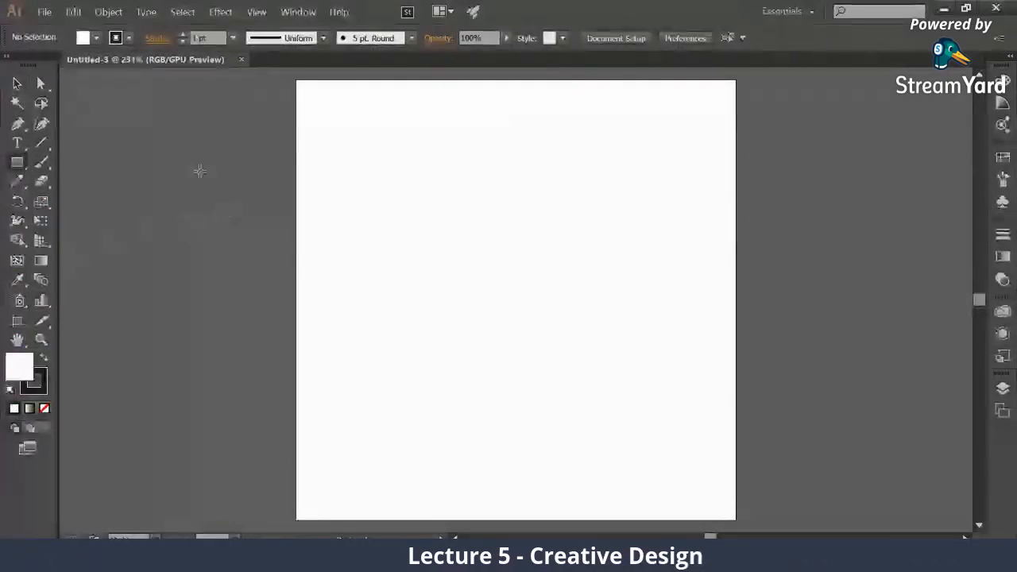
left_click(16, 83)
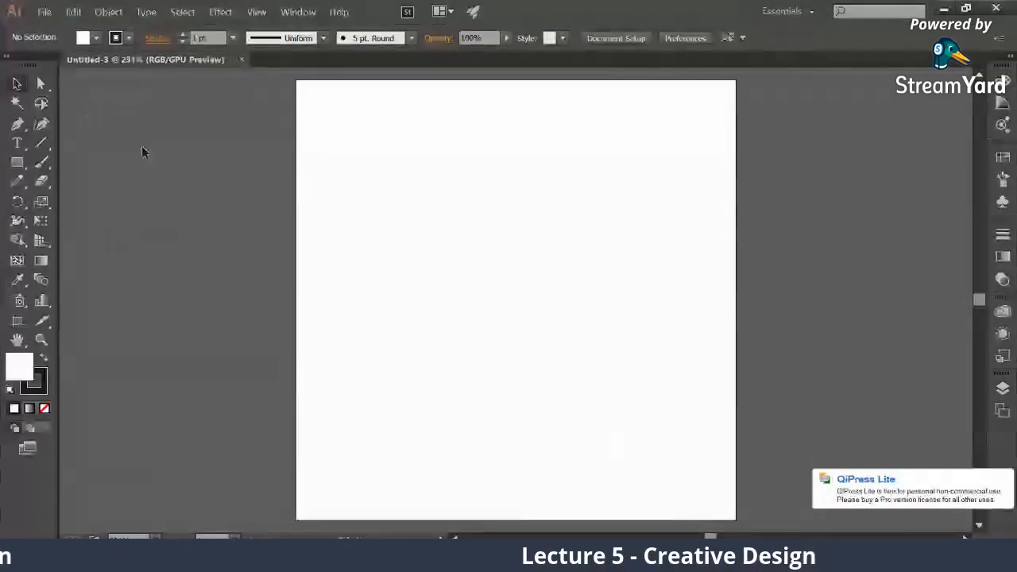
left_click(17, 164)
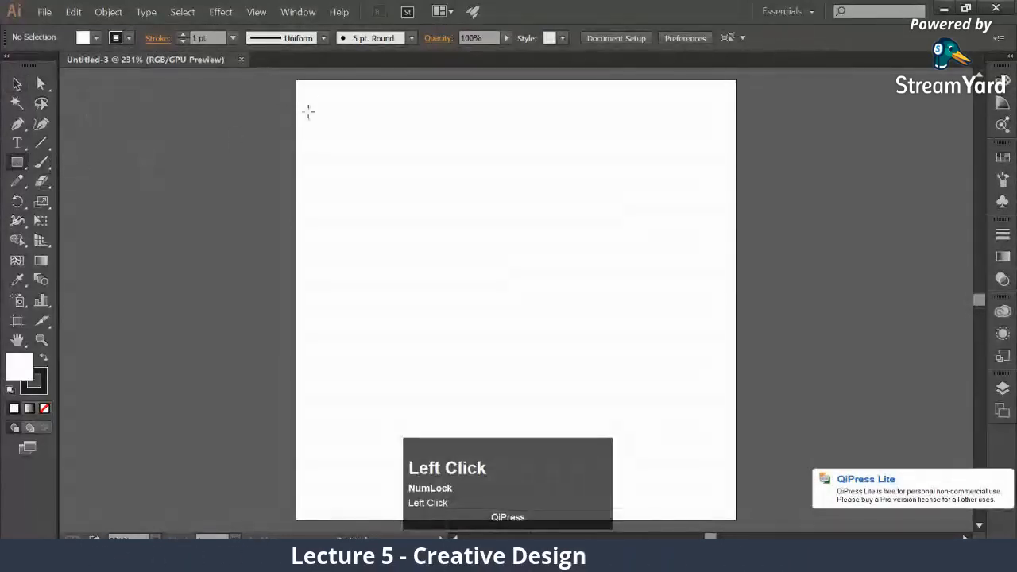
left_click_drag(316, 95, 712, 271)
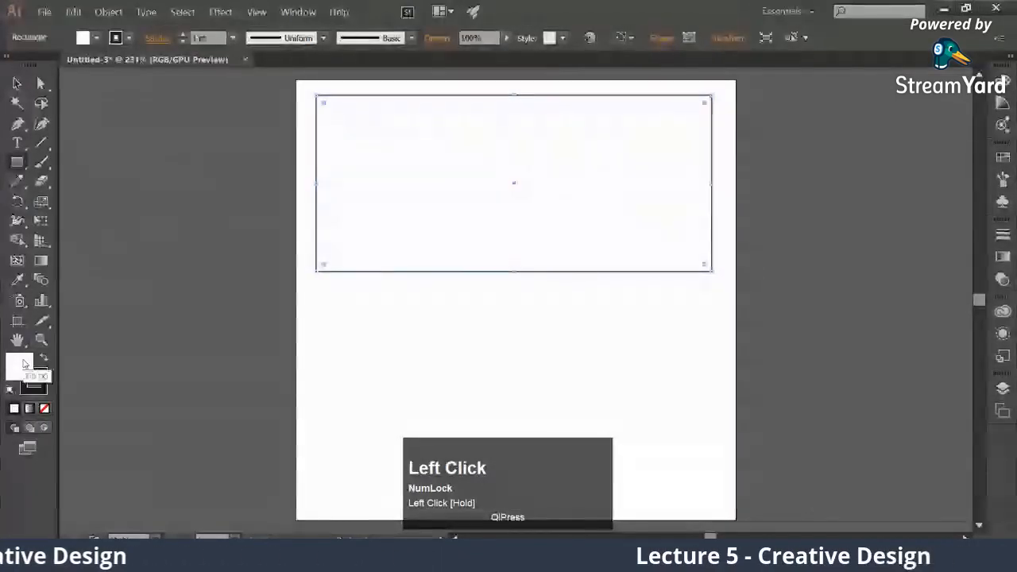
Fill the rectangle with bright green (#0cf422) and deselect it with the Selection tool
double_click(24, 363)
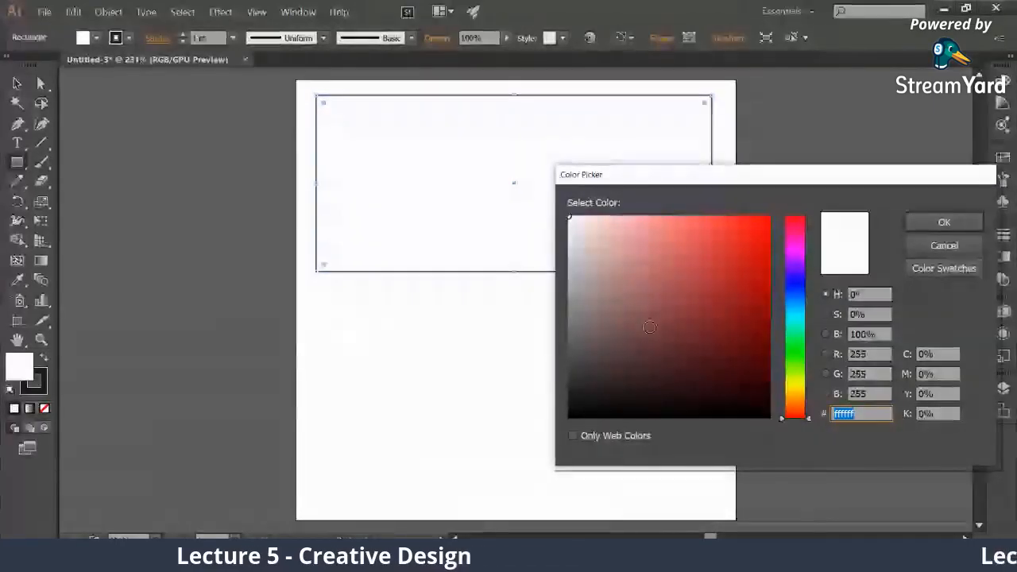
left_click_drag(801, 304, 797, 348)
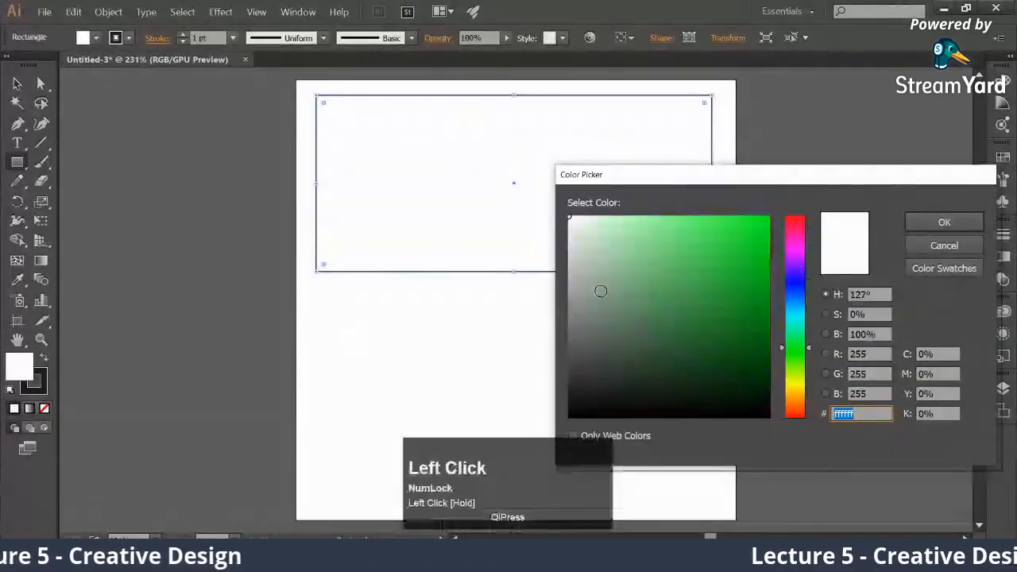
mouse_move(568, 228)
left_mouse_down()
mouse_move(586, 243)
mouse_move(681, 250)
mouse_move(668, 265)
left_mouse_up()
left_click_drag(670, 310, 759, 225)
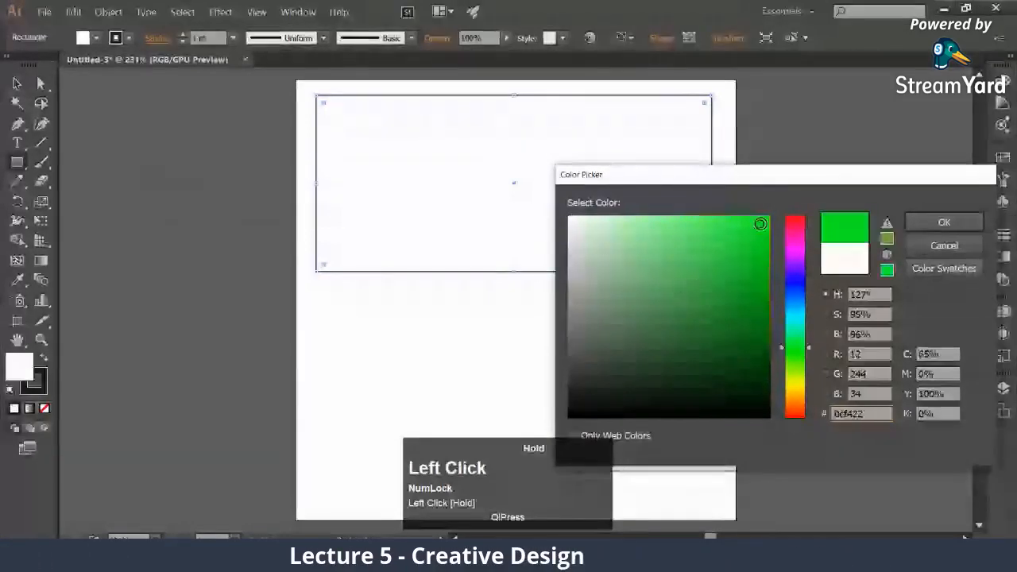
left_click(925, 225)
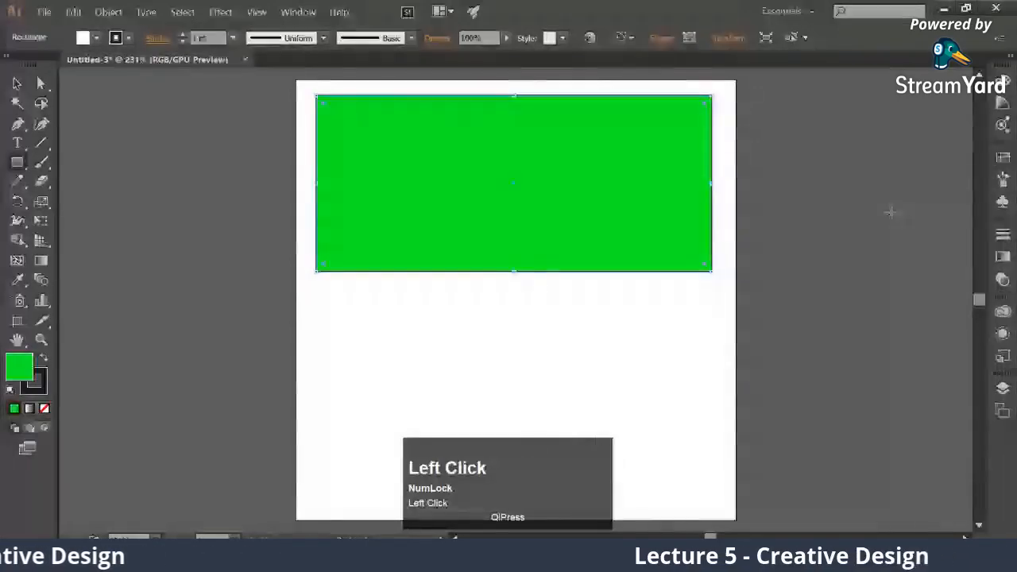
left_click(17, 83)
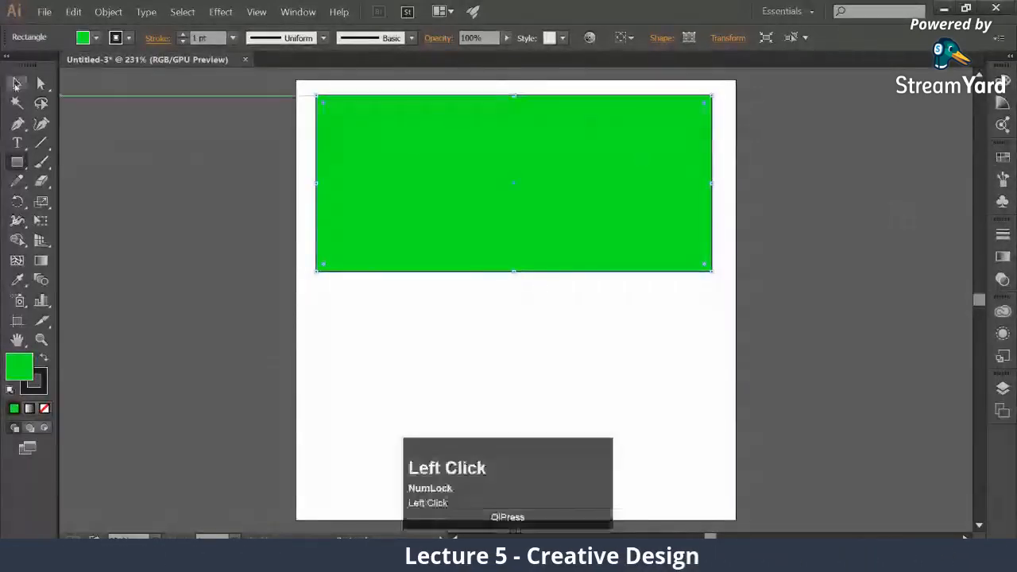
left_click(182, 157)
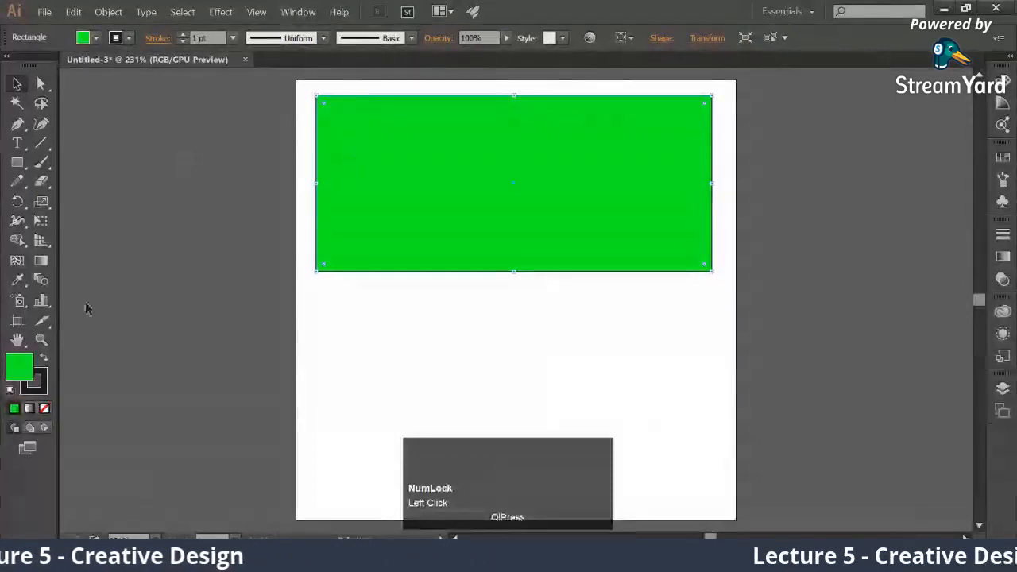
left_click(114, 161)
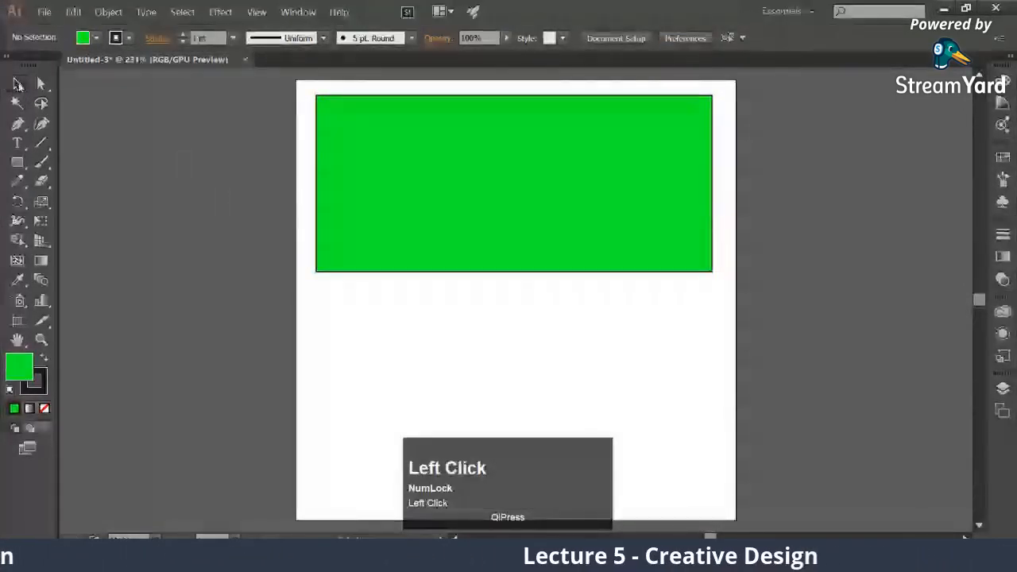
Recolor the rectangle's fill to a darker green and then to yellow
left_click(347, 133)
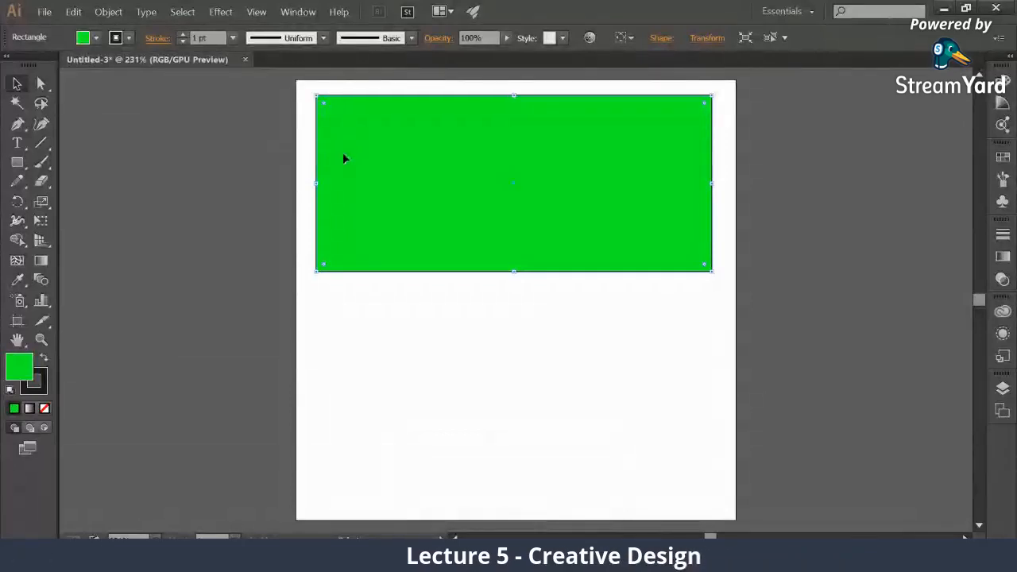
left_click(15, 373)
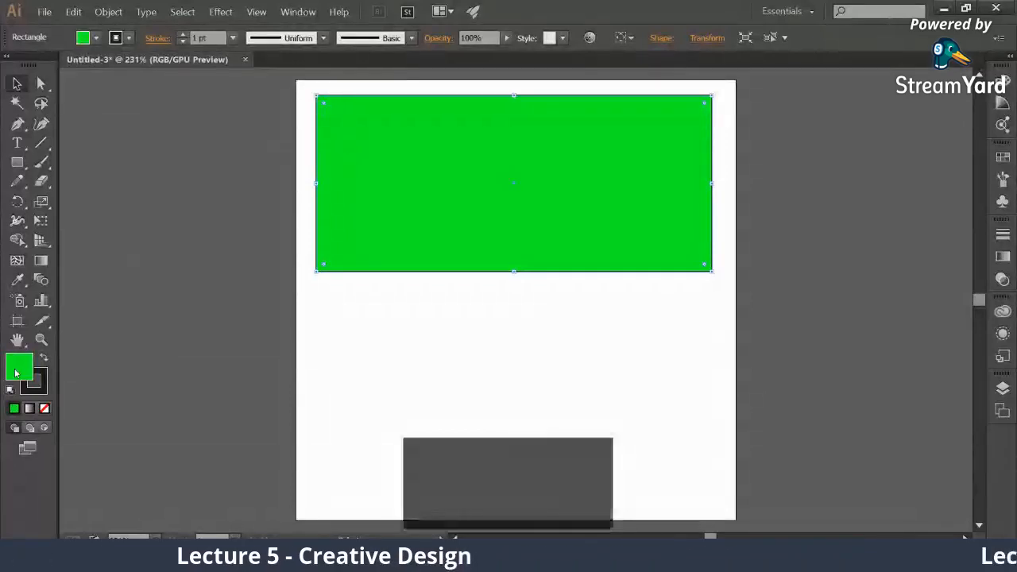
double_click(15, 373)
left_click(716, 286)
left_click(968, 220)
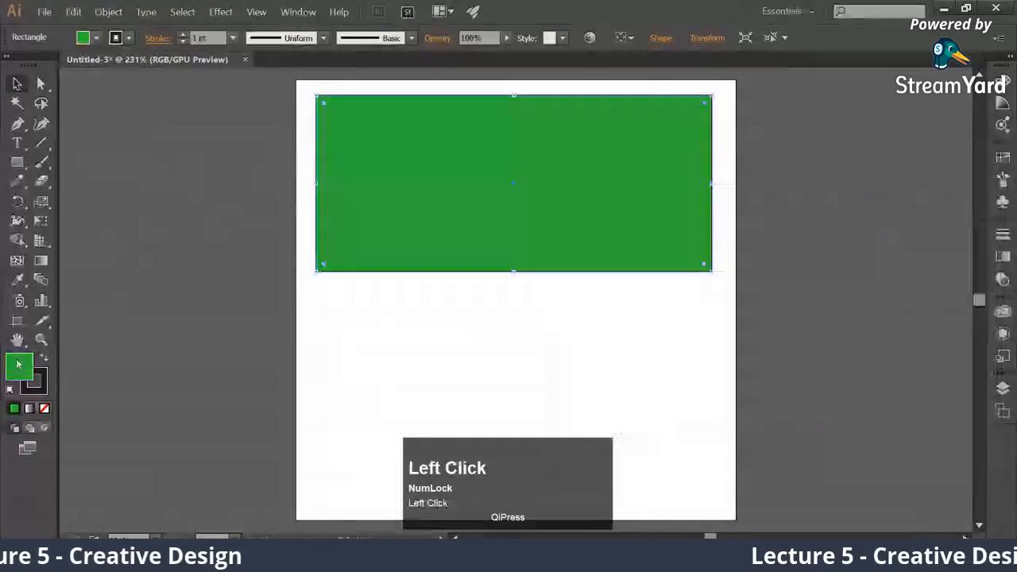
double_click(19, 364)
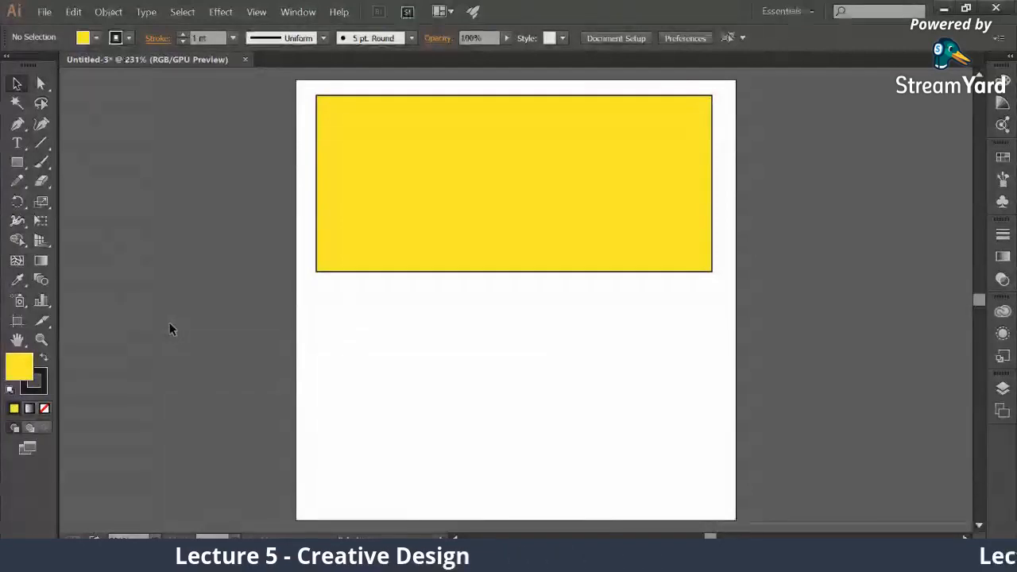
Capture the fill and stroke swatches of the toolbar as an image and paste it into the document
key("Print")
mouse_move(1, 300)
left_mouse_down()
mouse_move(57, 408)
mouse_move(69, 443)
mouse_move(62, 475)
mouse_move(56, 407)
left_mouse_up()
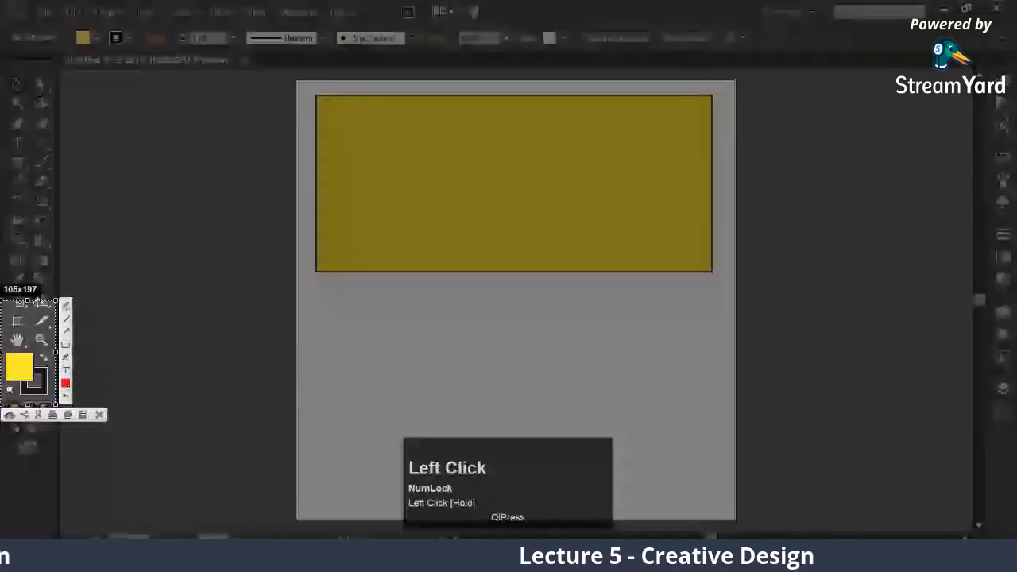
left_click_drag(30, 301, 30, 347)
key("ctrl+c")
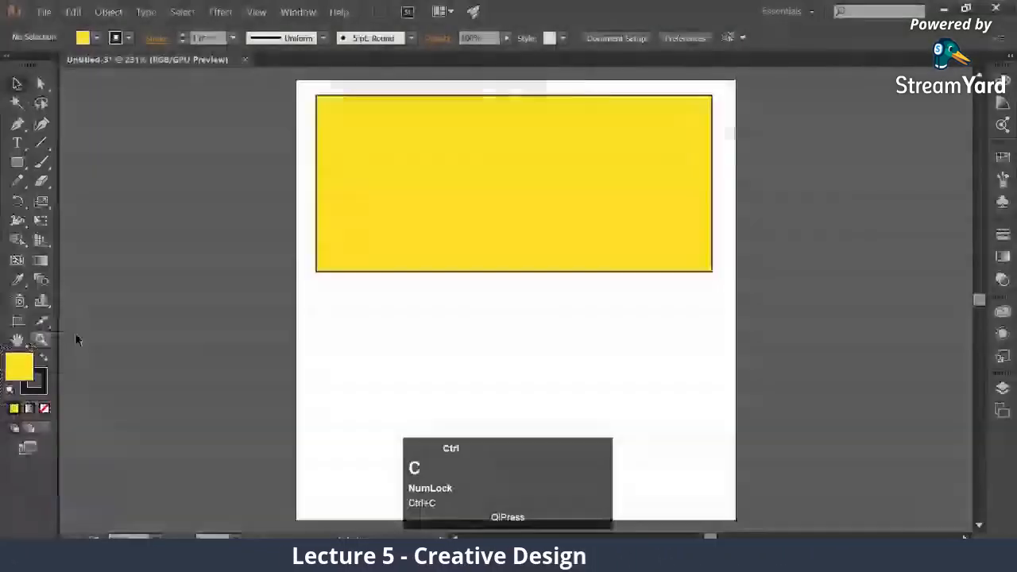
key("ctrl+v")
Move the yellow rectangle off the artboard and enlarge the pasted swatch image to about 2.05 in high in the artboard's upper left area
left_click_drag(528, 384, 480, 403)
left_click_drag(580, 254, 123, 90)
left_click_drag(409, 309, 305, 188)
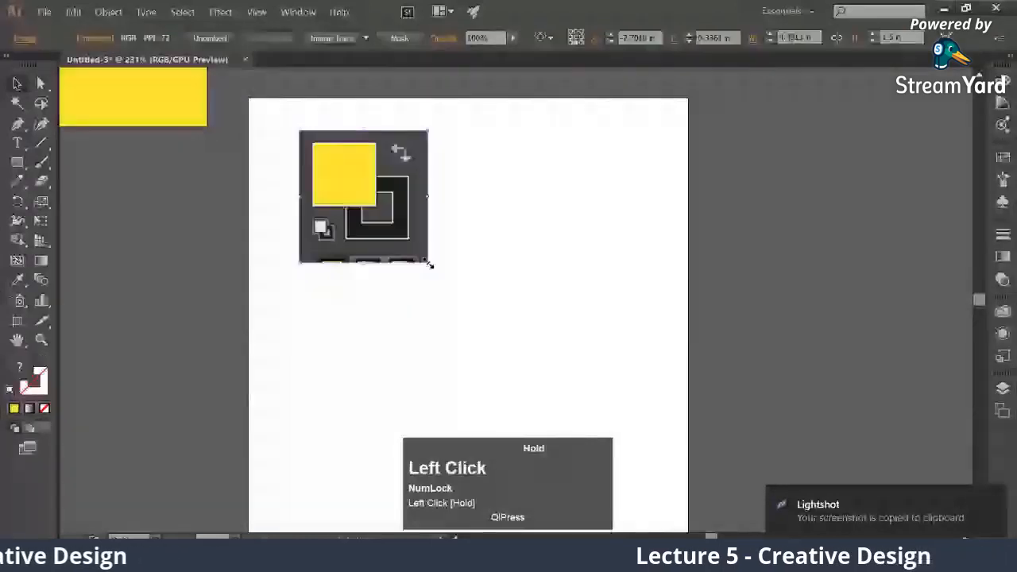
left_click_drag(429, 264, 474, 322)
left_click_drag(403, 225, 371, 217)
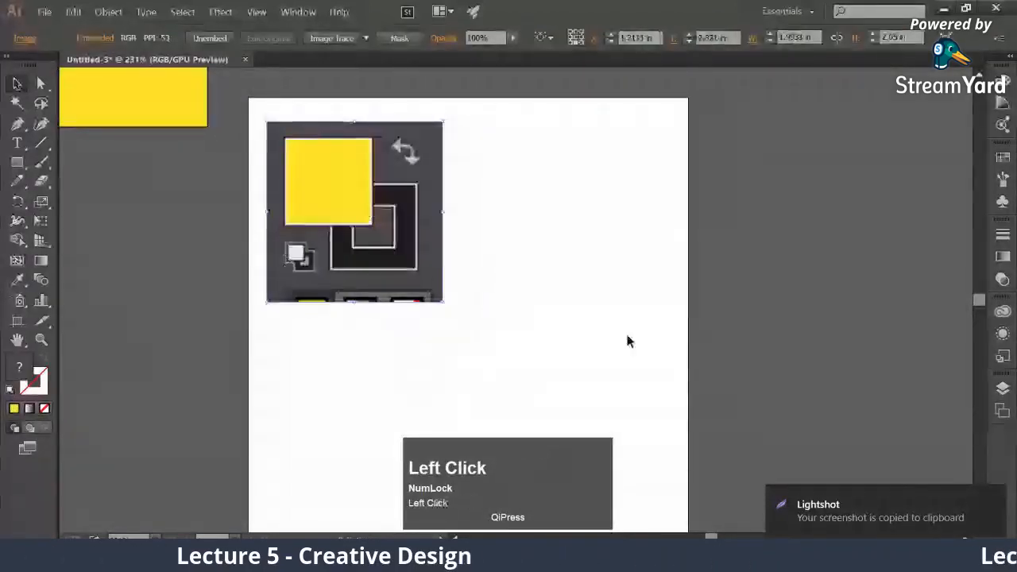
Draw a straight, unfilled line with a yellow stroke from the yellow fill swatch to the blank area right of the image
key("p")
left_click(337, 179)
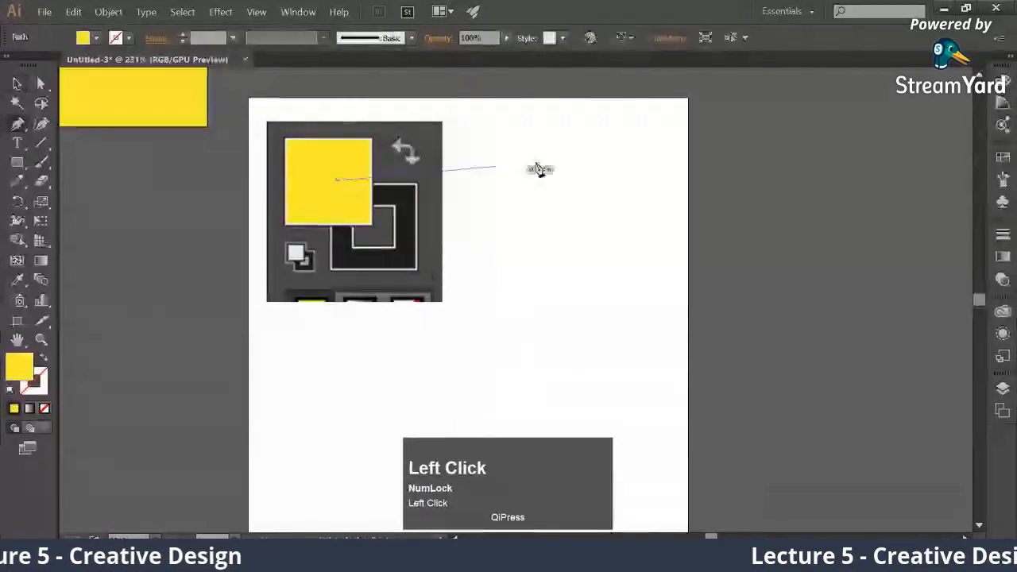
left_click(604, 145)
left_click(22, 82)
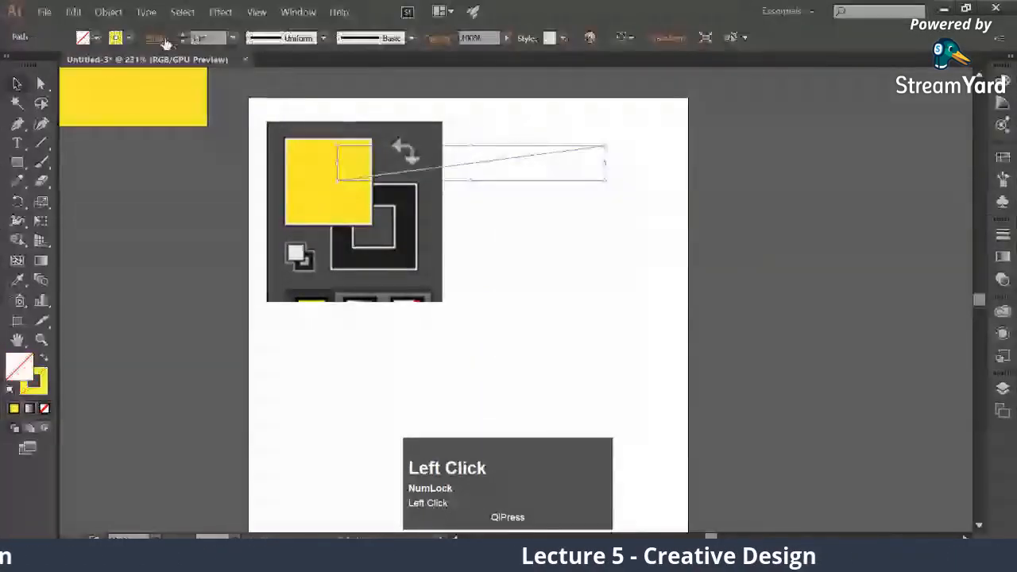
Add the Arrow 1 arrowhead to the end of the line and deselect it
left_click(165, 42)
left_click(139, 205)
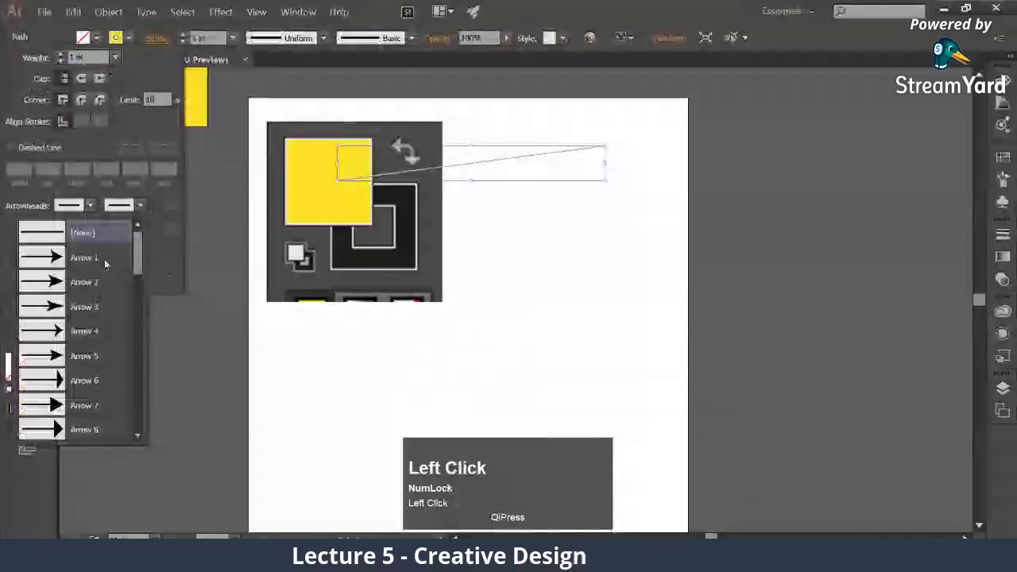
left_click(104, 259)
left_click(496, 191)
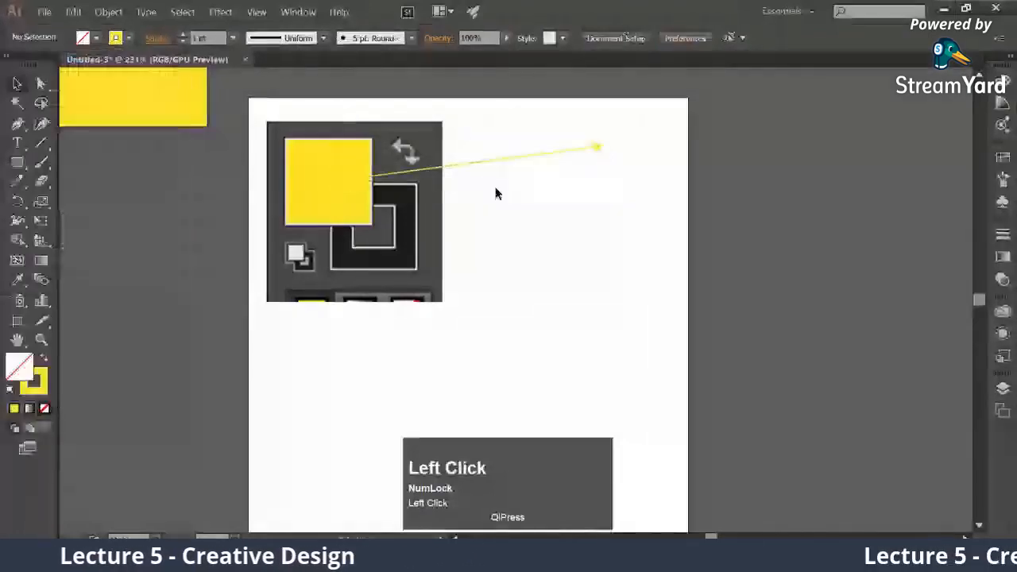
Duplicate the arrow below for the stroke swatch and set the stroke color of both arrows to red ac0000
left_click(511, 158)
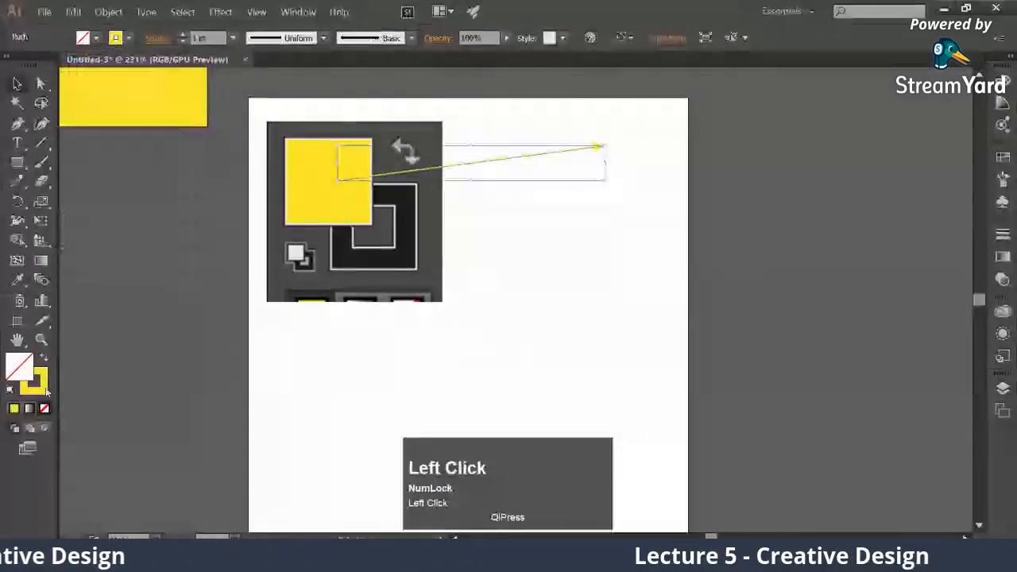
double_click(44, 388)
left_click(574, 415)
left_click(944, 222)
left_click(548, 208)
mouse_move(490, 165)
left_mouse_down()
mouse_move(527, 225)
mouse_move(551, 221)
left_mouse_up()
left_click(913, 92)
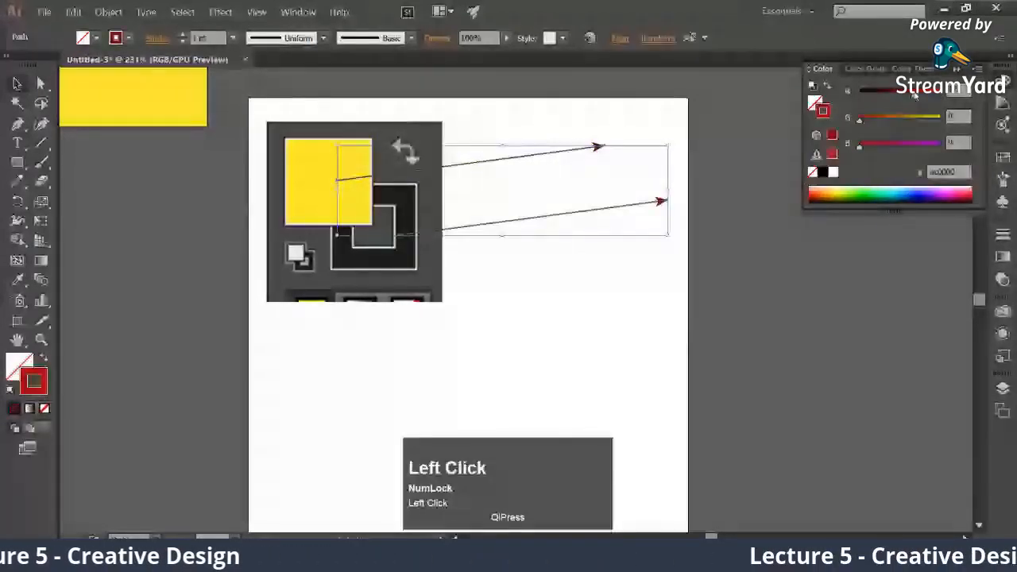
Shorten both arrows horizontally and shift the lower one so it starts on the black stroke swatch
left_click(675, 219)
left_click_drag(605, 152, 693, 256)
left_click_drag(681, 165, 600, 186)
left_click(544, 245)
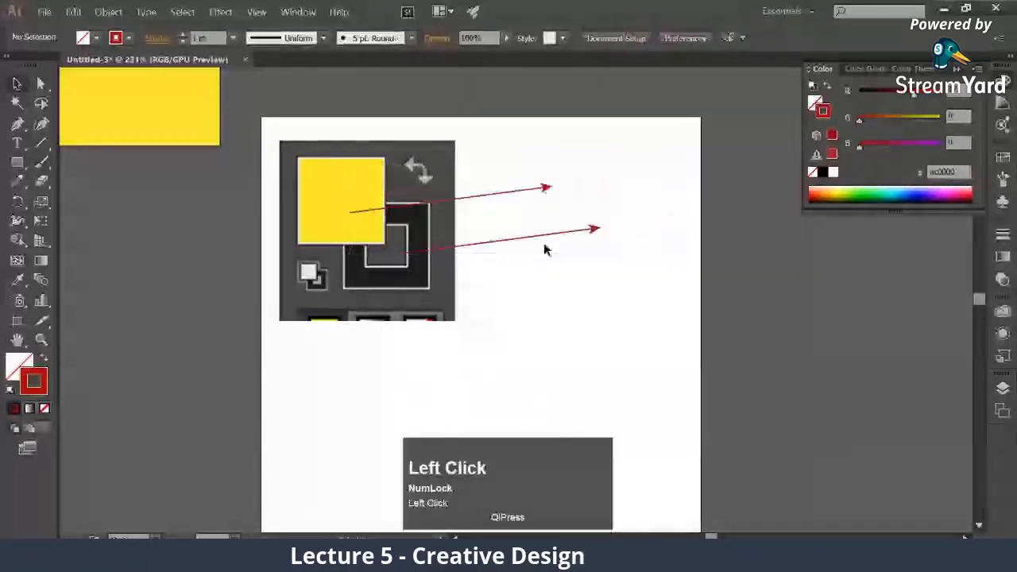
left_click_drag(544, 236, 564, 231)
left_click(544, 254)
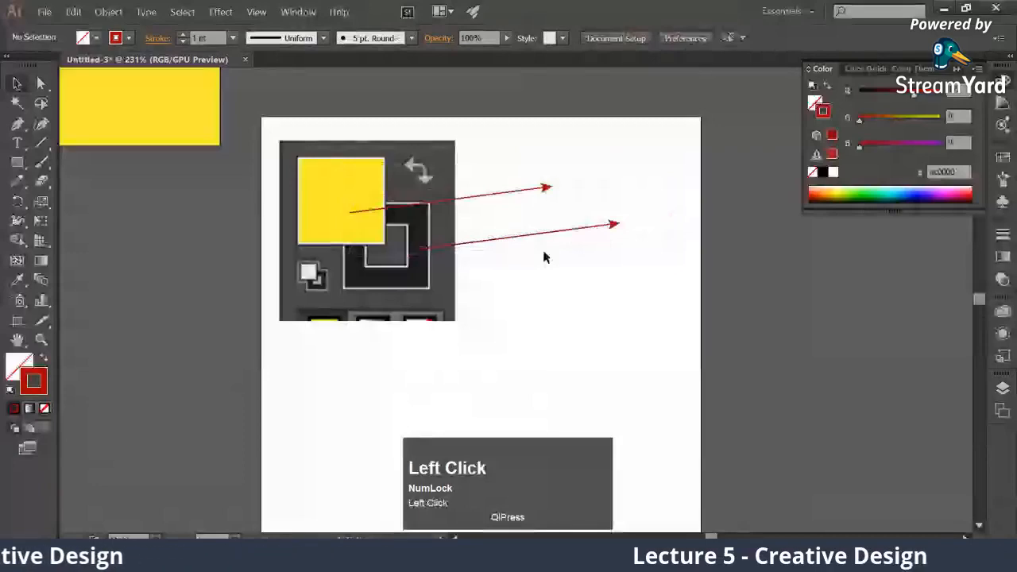
Add the text label "Fill" near the tip of the upper arrow
key("t")
left_click(600, 168)
type("Fill")
key("Escape")
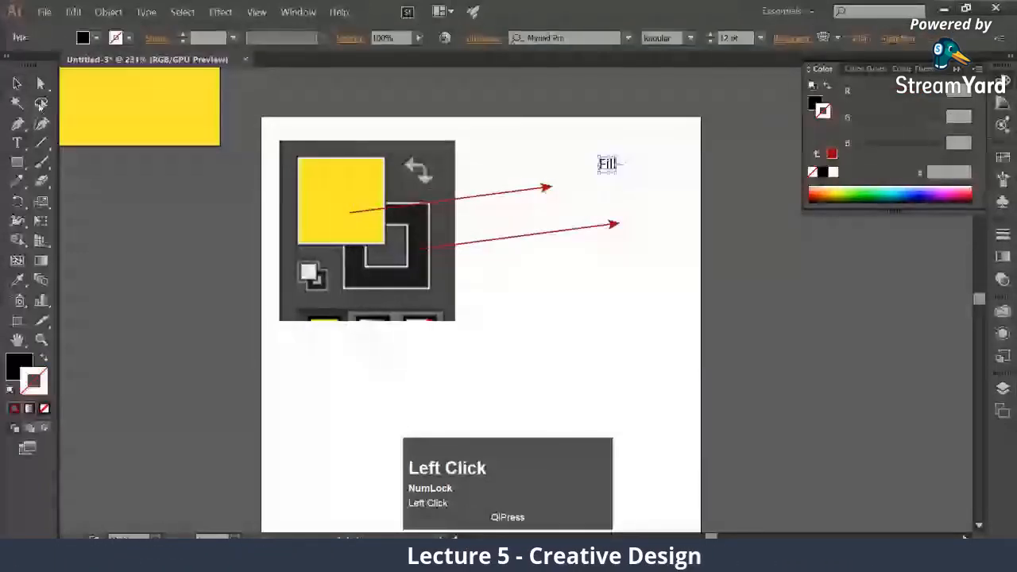
Duplicate the "Fill" label beside the lower arrow's tip and change the copy's text to "Stroke"
left_click_drag(609, 168, 646, 228)
double_click(646, 224)
key("ctrl+a")
type("Stroke")
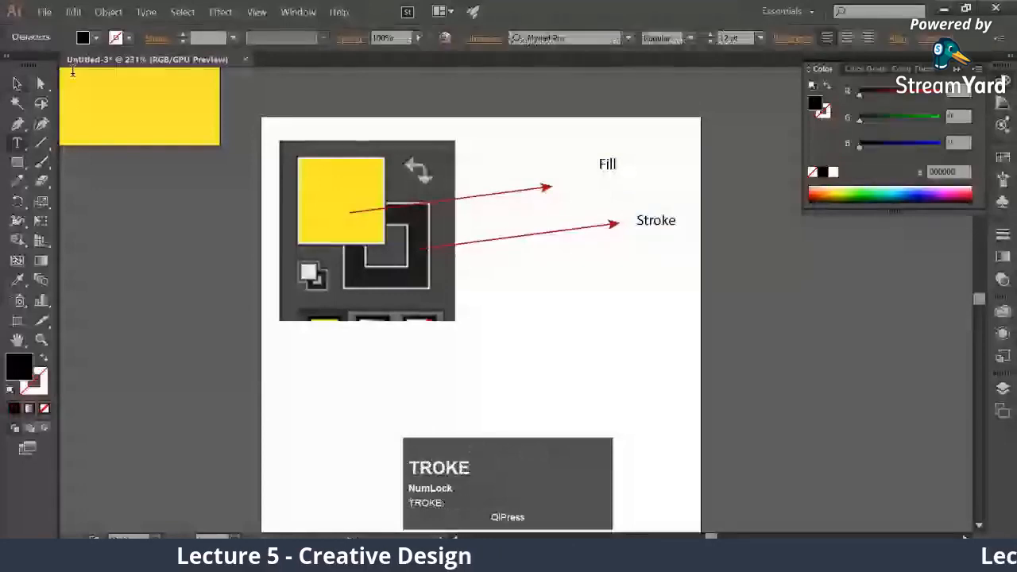
left_click(41, 84)
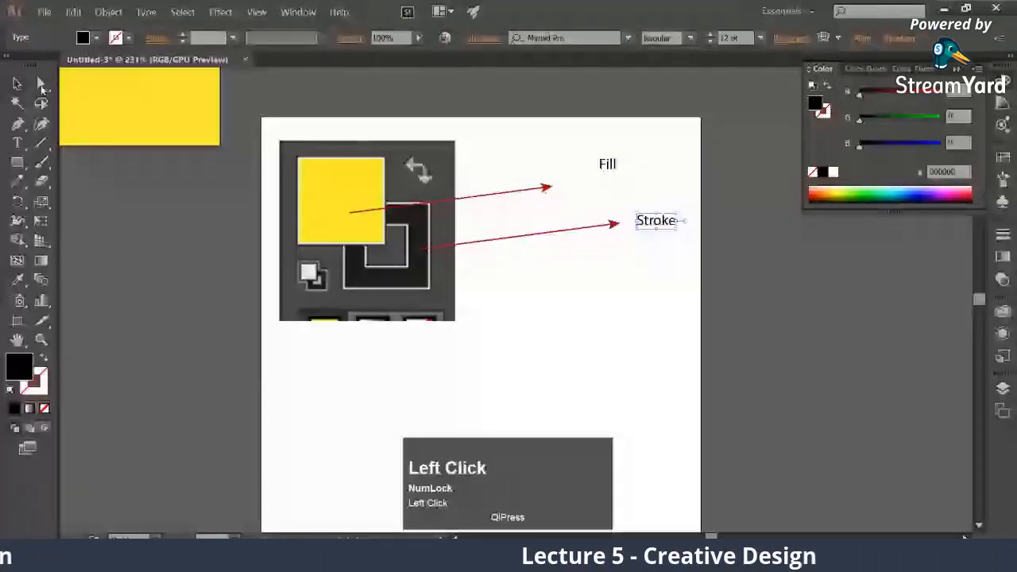
Enlarge the "Fill" label to about 30 pt and place it at the upper arrow's tip
left_click(17, 83)
left_click(607, 164)
left_click_drag(617, 172, 643, 195)
left_click_drag(640, 177, 594, 183)
Enlarge the "Stroke" label to 25.32 pt and place it at the lower arrow's tip
left_click_drag(662, 223, 657, 223)
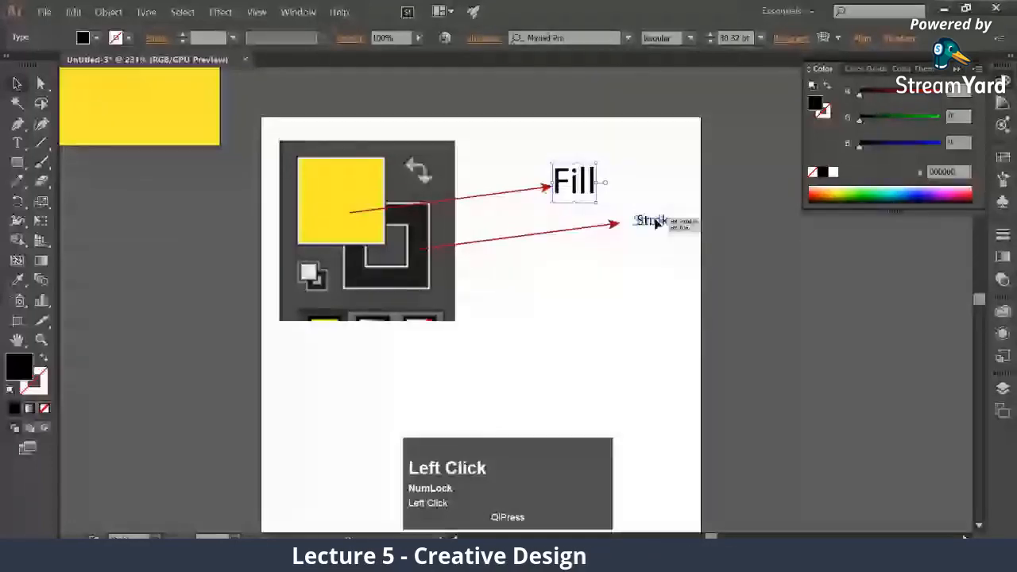
double_click(681, 221)
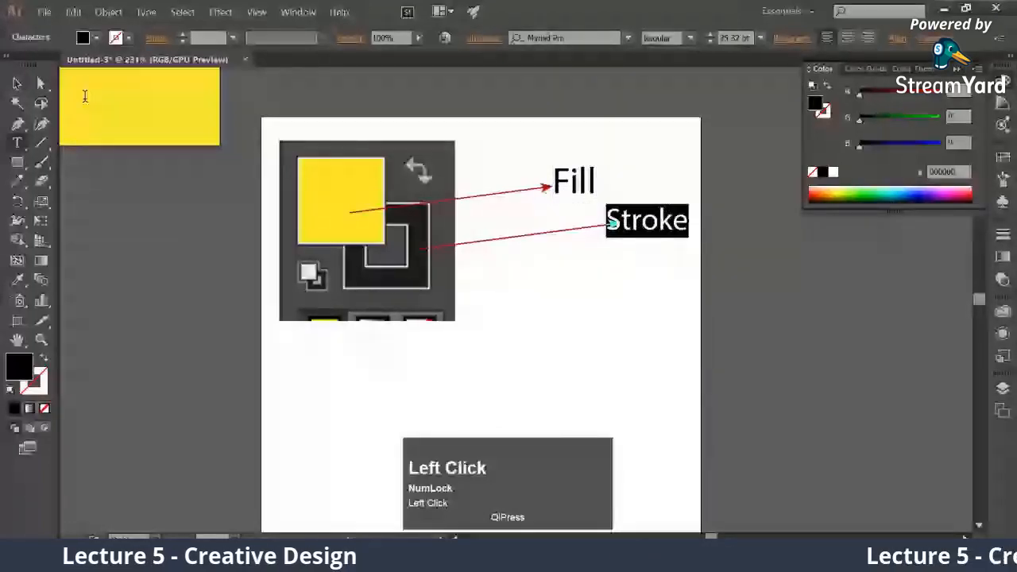
left_click(18, 83)
left_click_drag(676, 226, 689, 226)
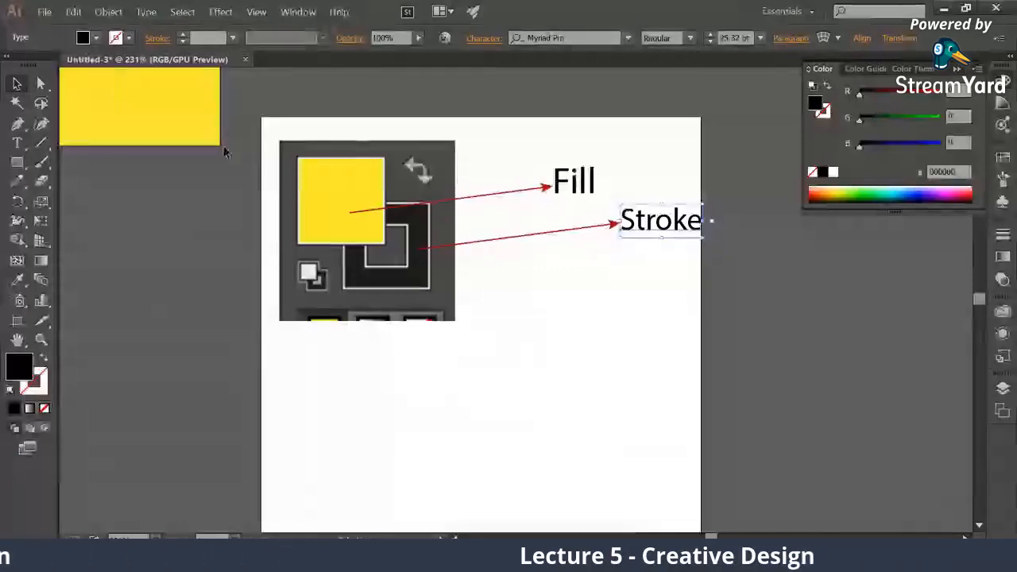
Move the swatch image with its arrows and labels off the artboard to the right and bring the yellow rectangle back onto it
key("space")
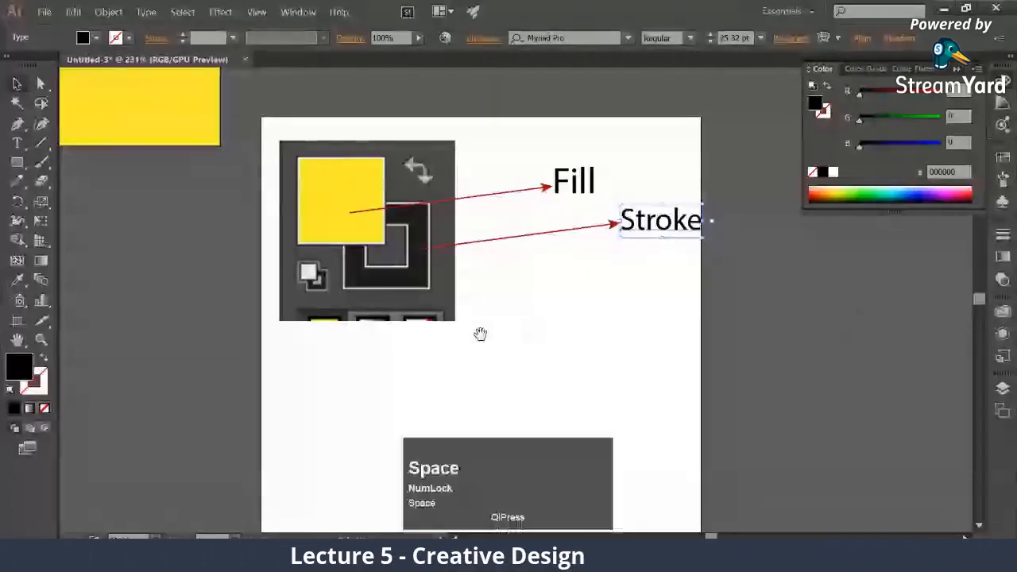
left_click_drag(480, 334, 564, 361)
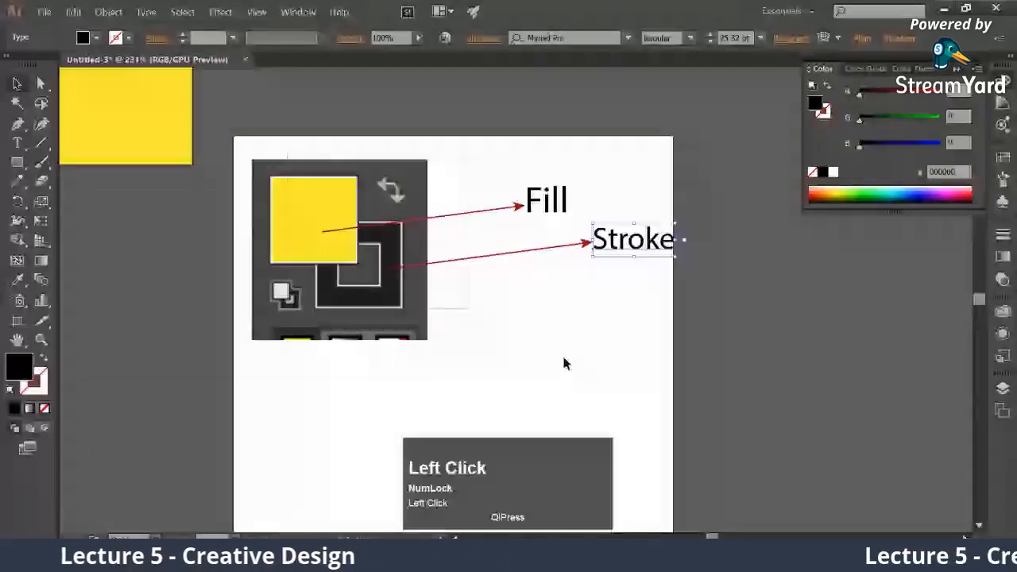
left_click_drag(632, 238, 858, 288)
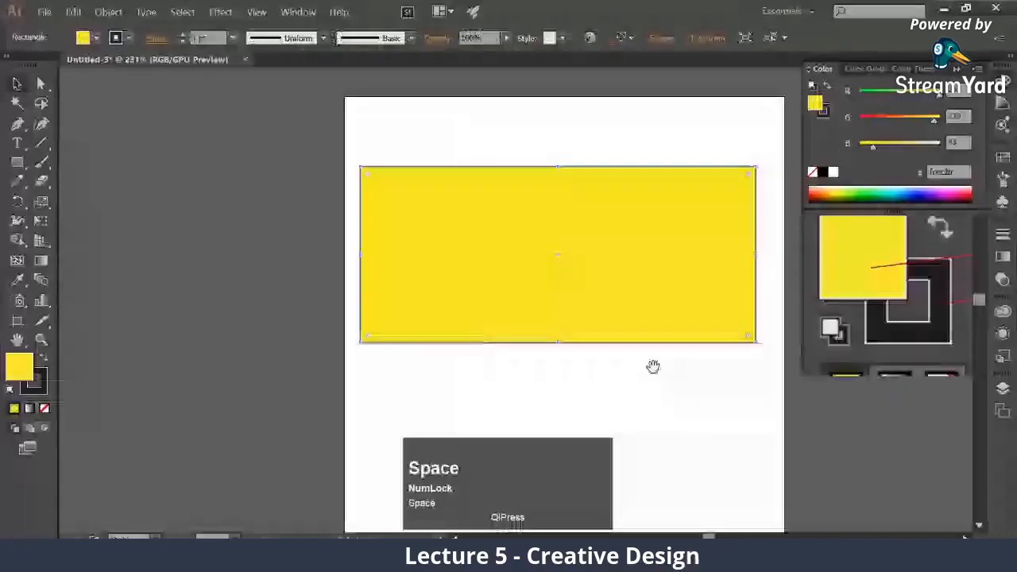
left_click_drag(653, 366, 559, 377)
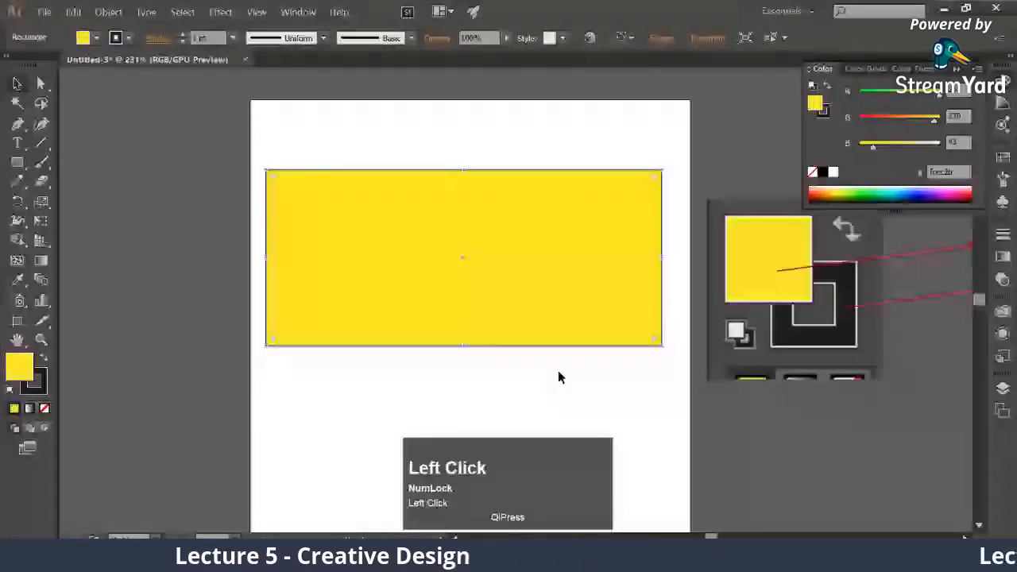
Change the rectangle's fill color to magenta f92df9
double_click(20, 367)
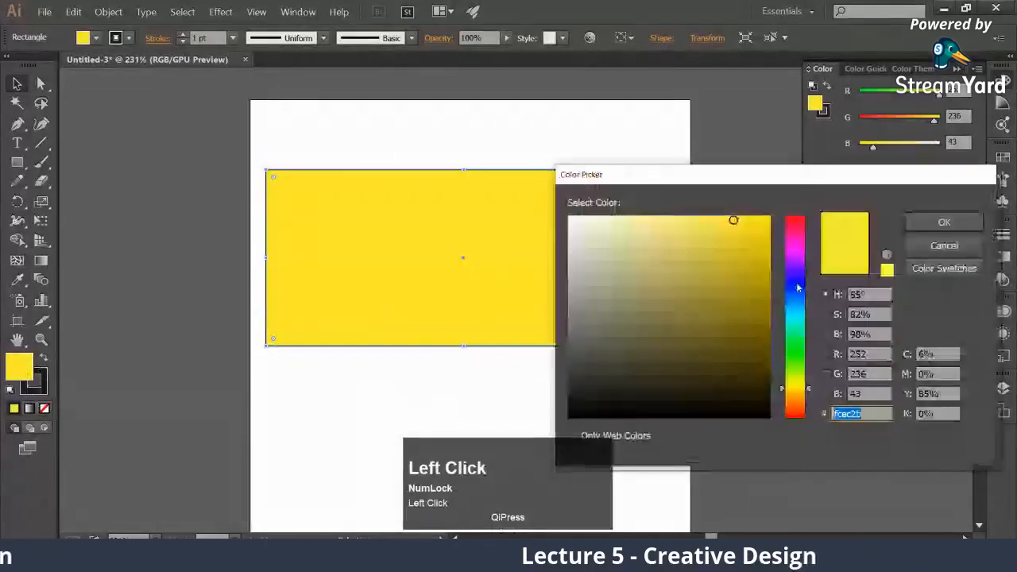
left_click(799, 278)
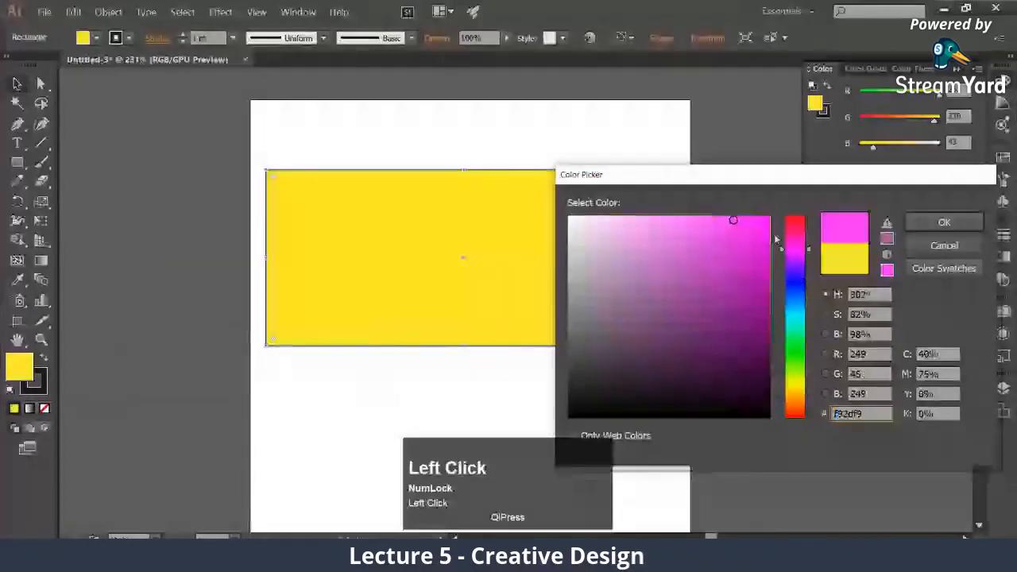
left_click(944, 222)
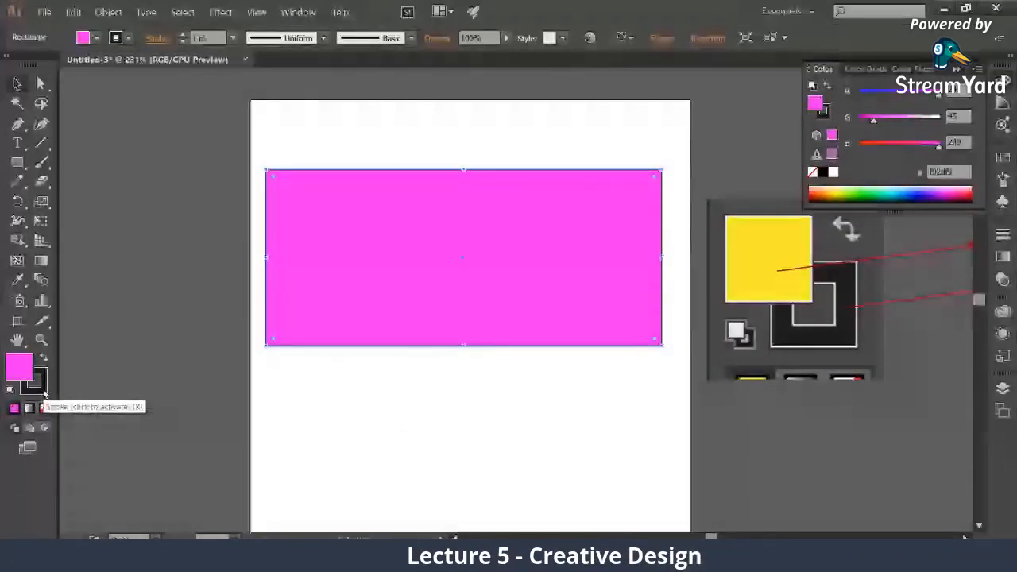
Change the rectangle's stroke color to yellow f4ed11
left_click_drag(248, 138, 697, 355)
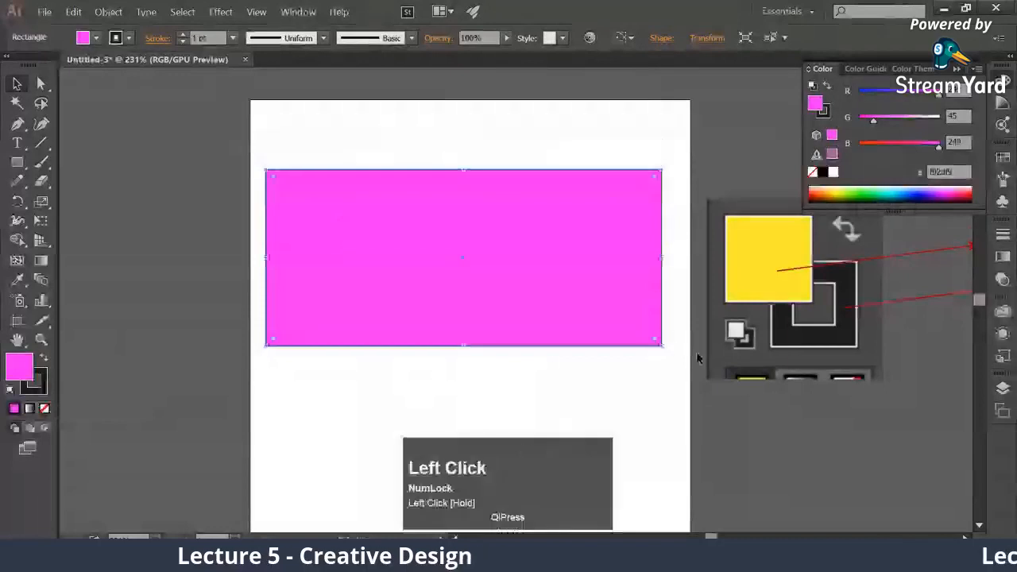
left_click(44, 389)
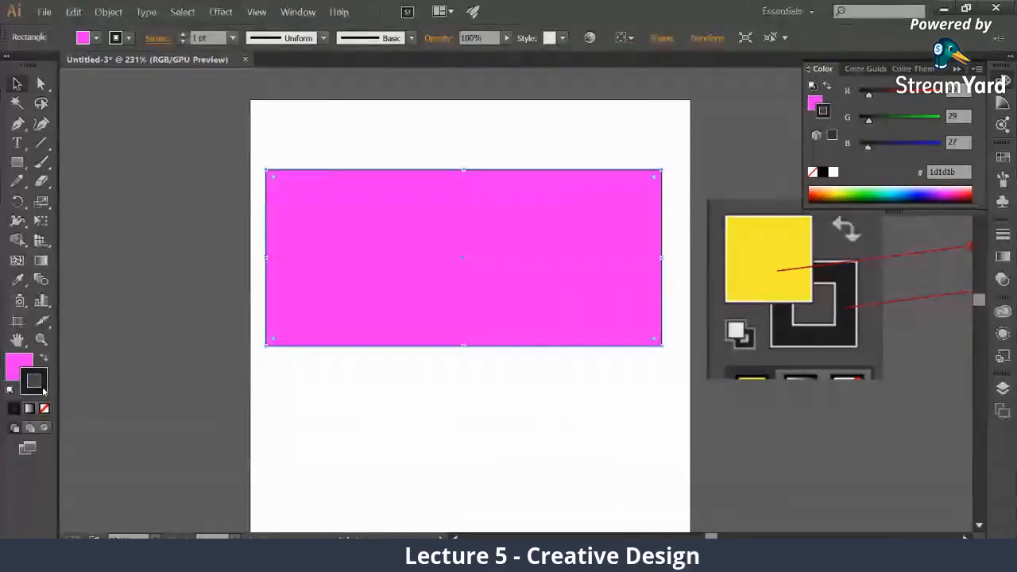
double_click(42, 389)
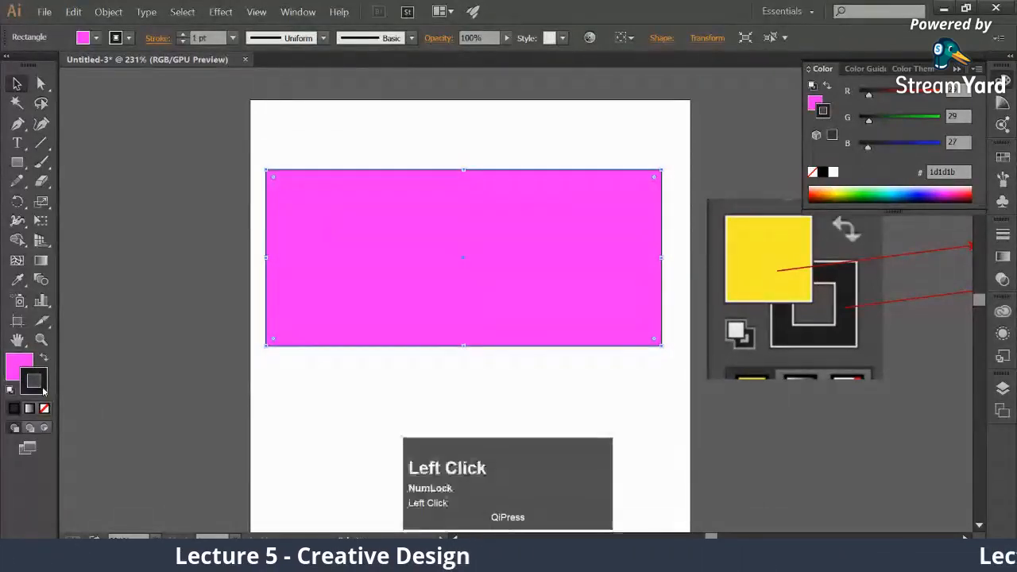
type("f4ed11")
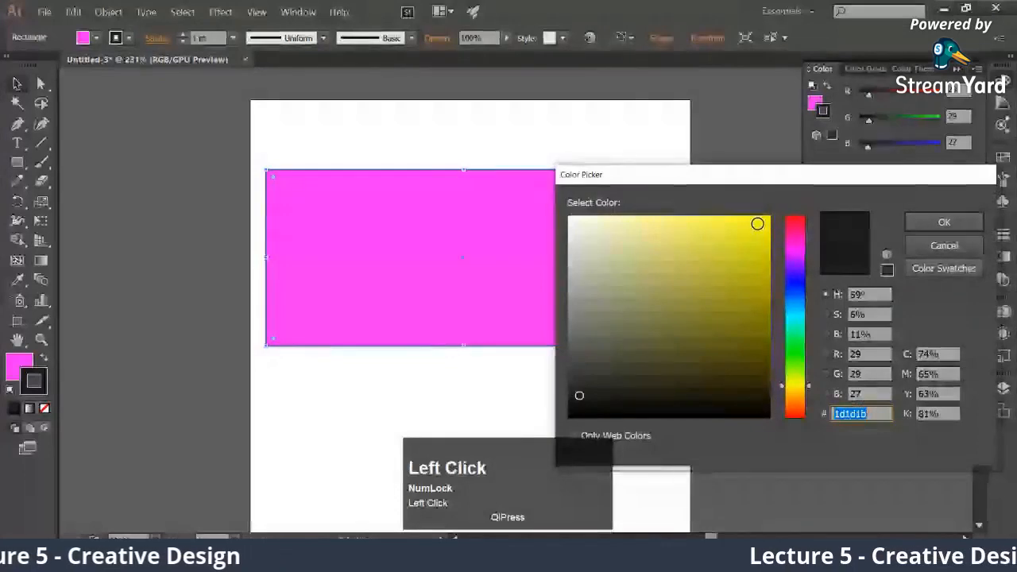
left_click(941, 223)
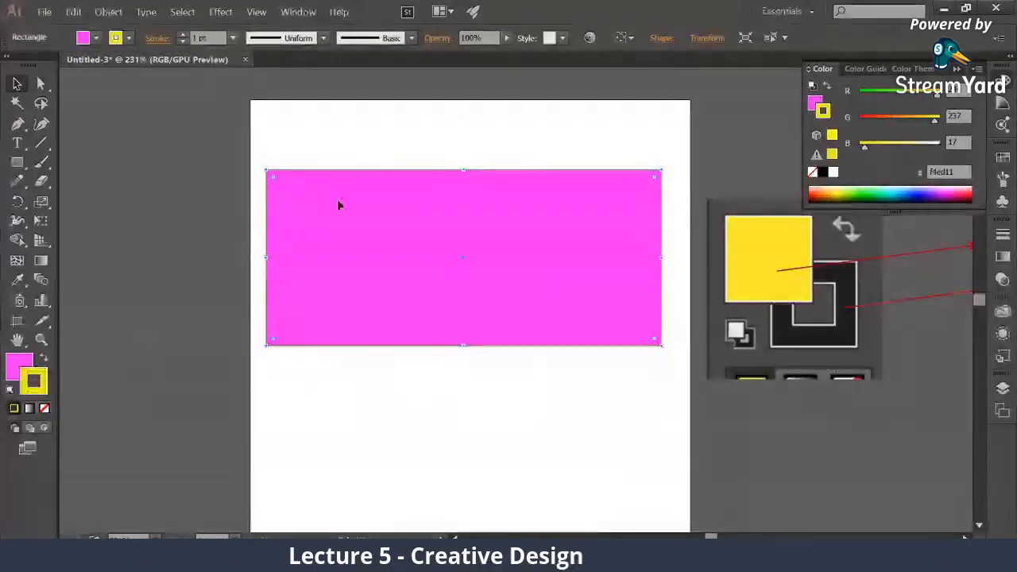
Change the rectangle's stroke color to dark blue 112c54
left_click(43, 381)
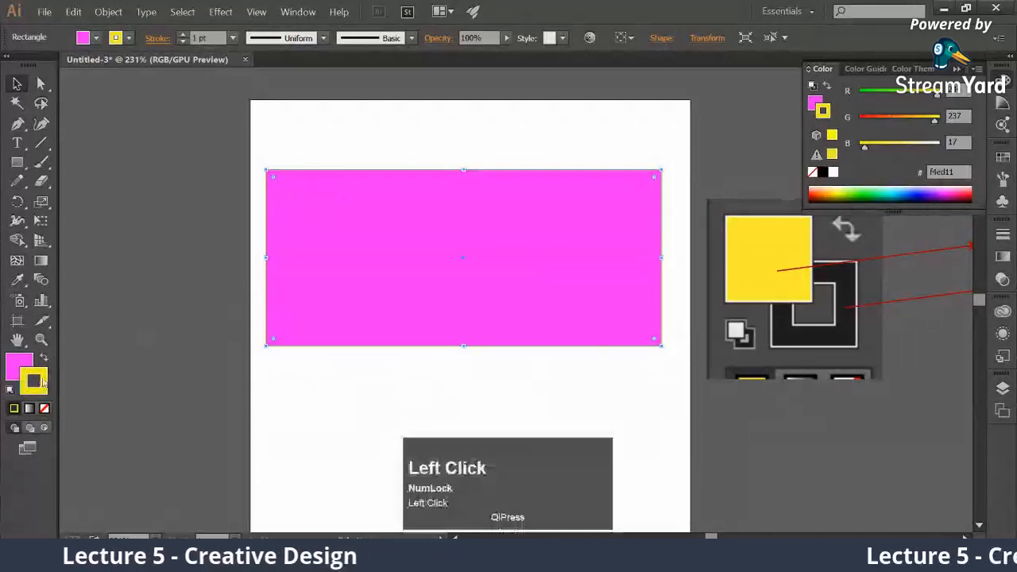
double_click(43, 383)
left_click(795, 296)
left_click(633, 375)
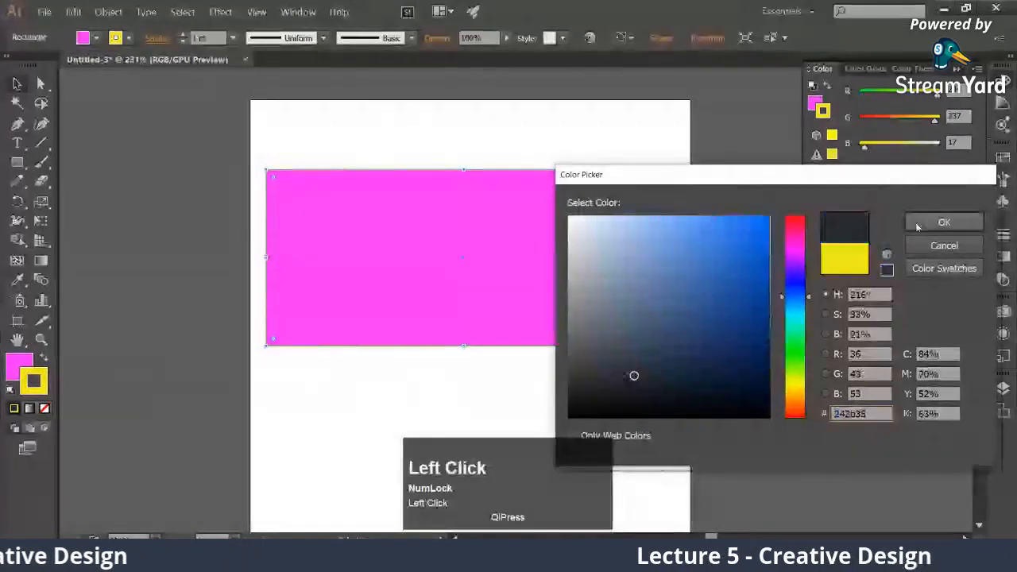
left_click(943, 222)
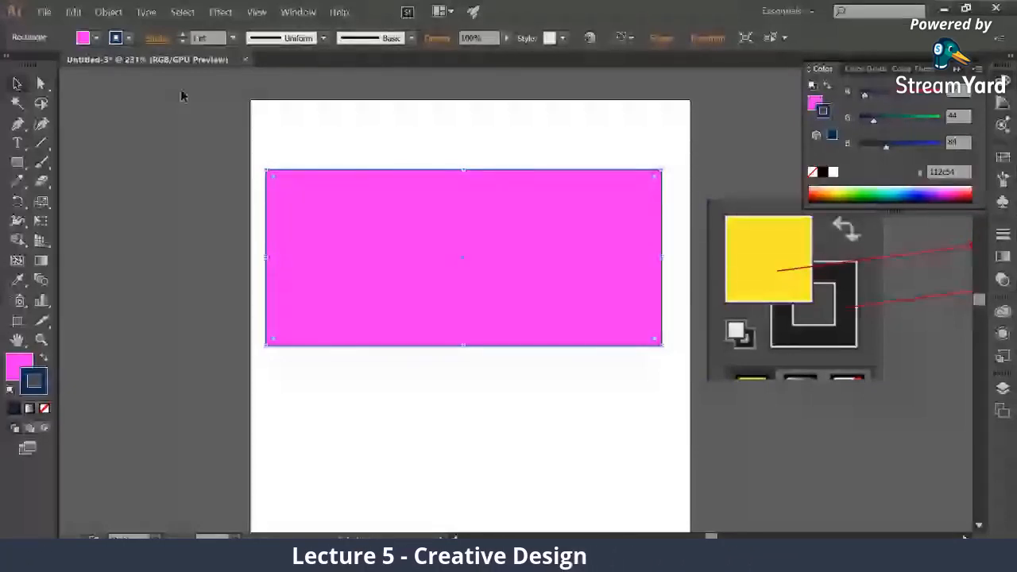
Increase the rectangle's stroke weight to 18 pt, move the rectangle up near the artboard's upper edge and deselect it
left_click(182, 35)
left_click(182, 36)
left_click(182, 36)
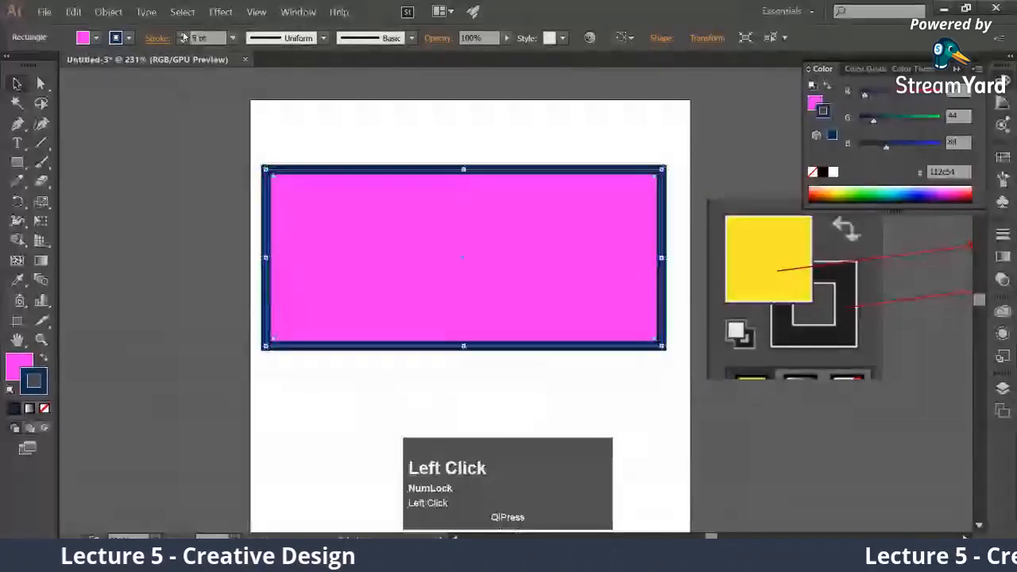
left_click(182, 36)
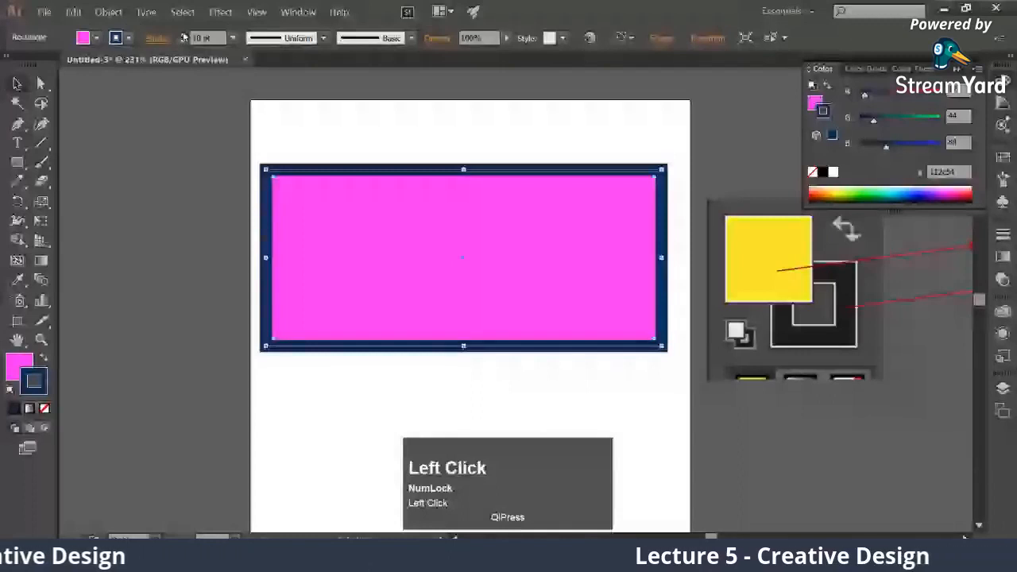
left_click(182, 36)
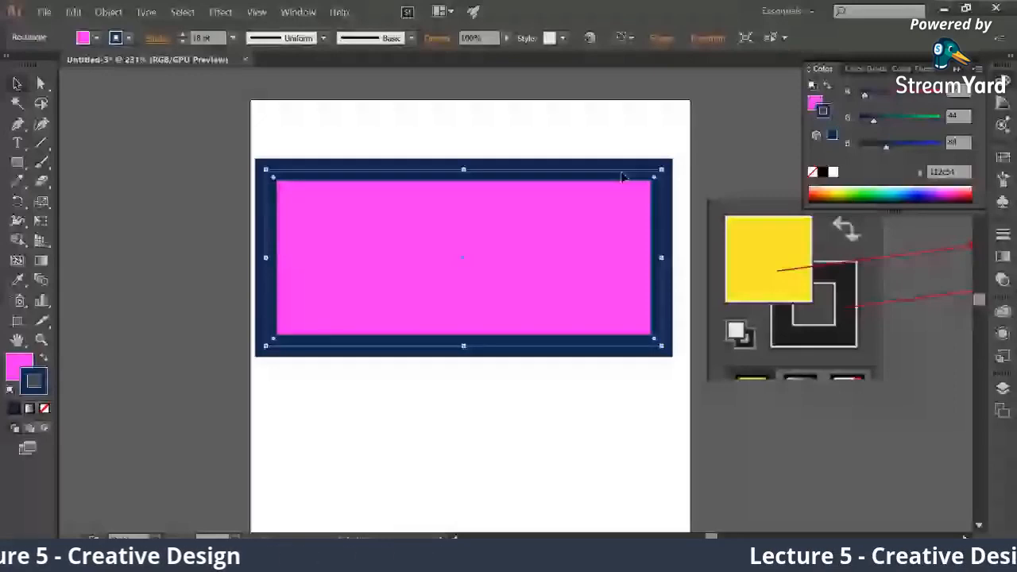
left_click_drag(621, 173, 631, 126)
left_click(591, 313)
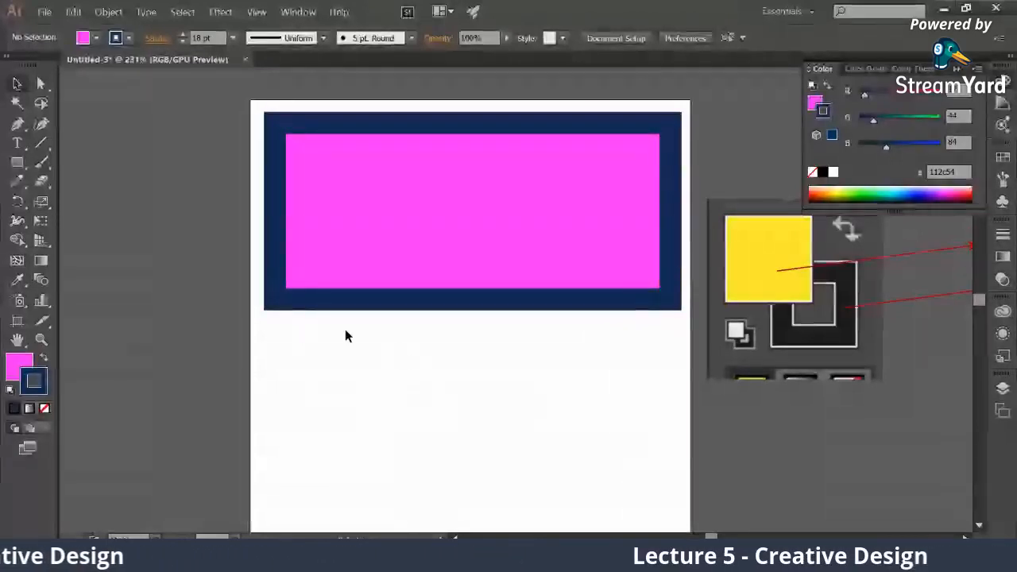
Remove the rectangle's stroke by setting it to None
left_click(265, 229)
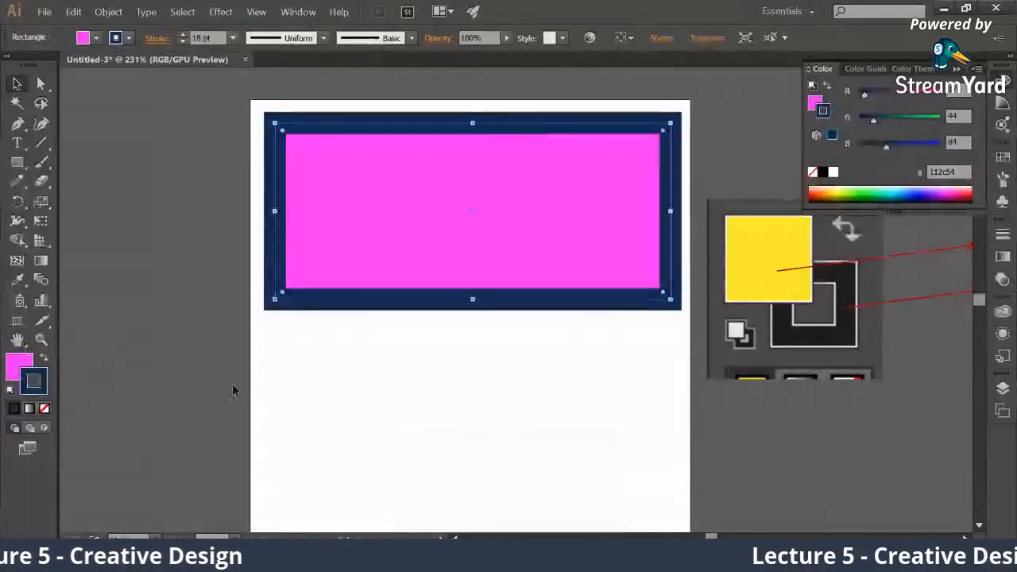
left_click(44, 410)
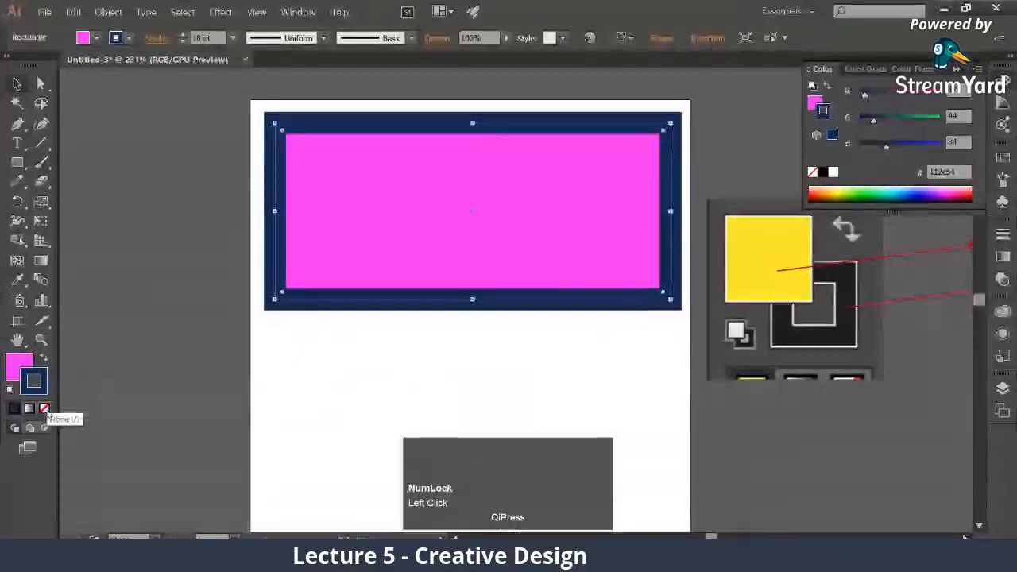
left_click(44, 409)
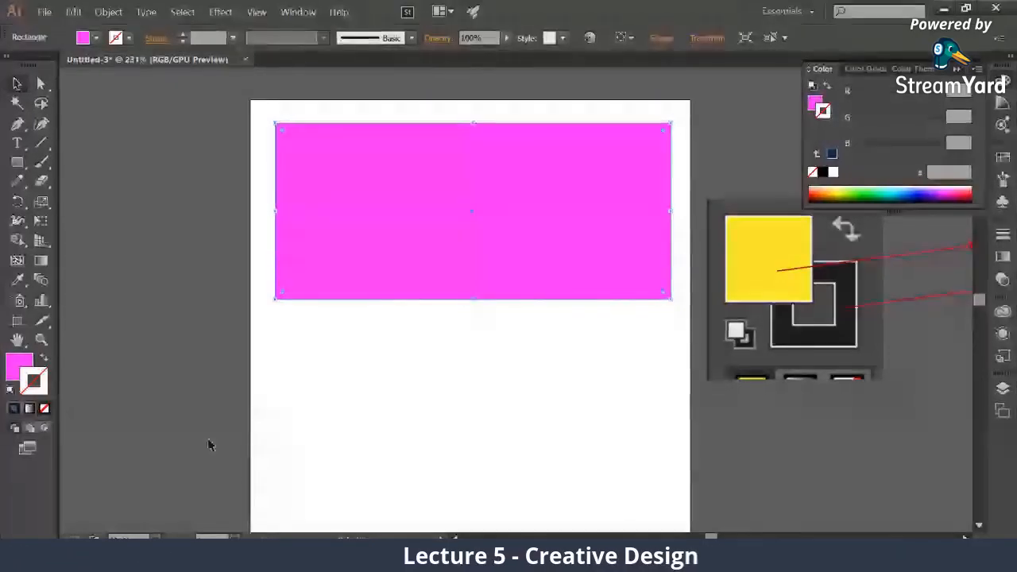
Switch to the Sticky Notes app to show the lecture note on orientation and color modes
left_click(16, 558)
type("s")
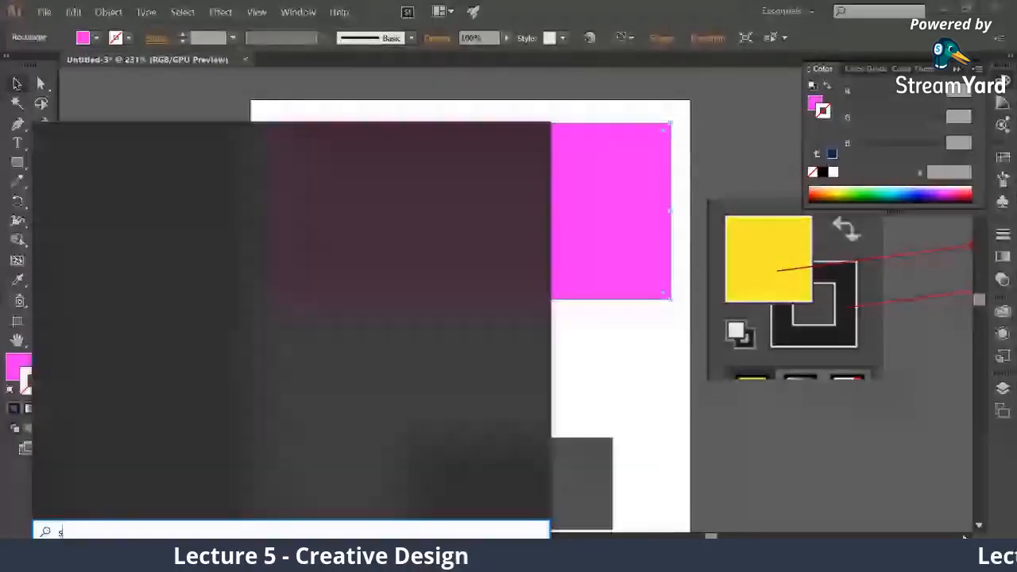
type("ticky")
left_click(231, 190)
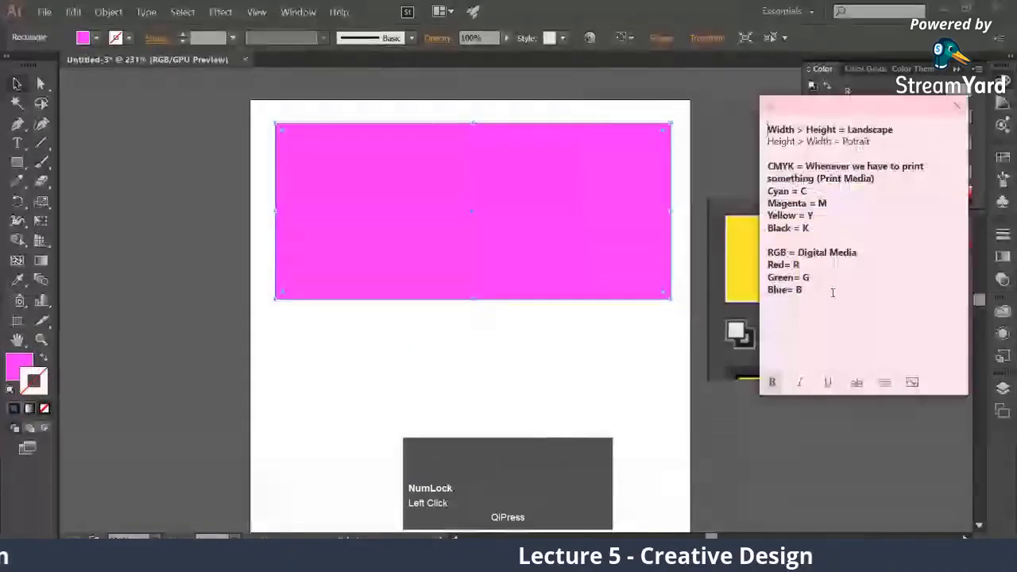
Replace the note's existing text with the line "Ctrl + Z = Undo"
left_click_drag(789, 238, 764, 127)
type("c")
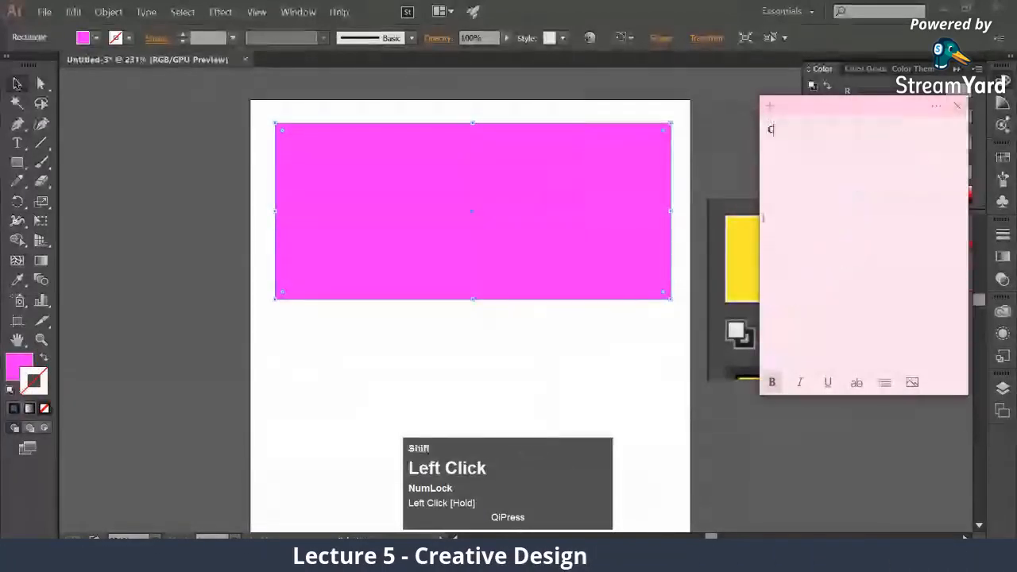
type("trl ")
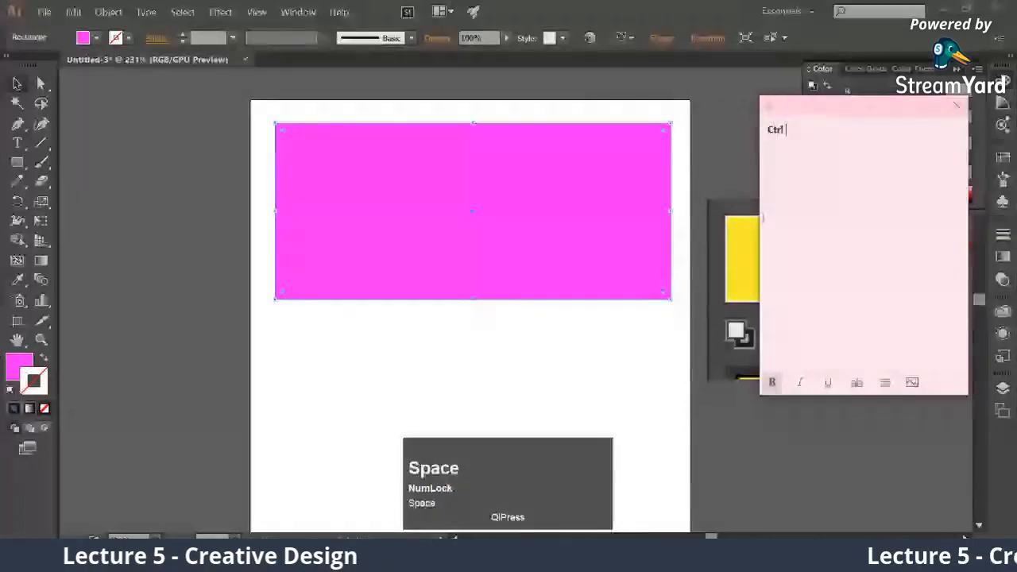
type("+ Z")
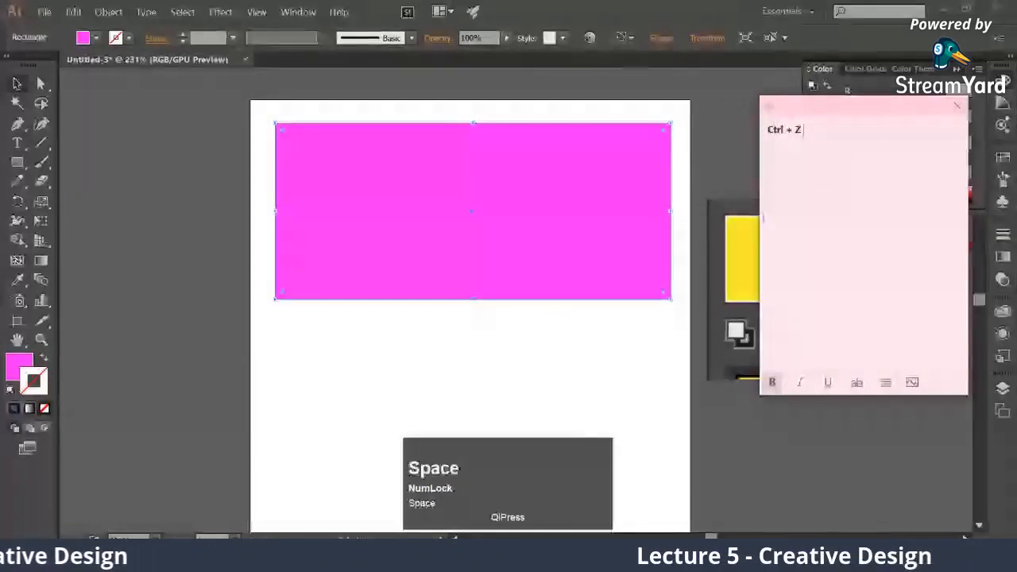
type(" = Undo")
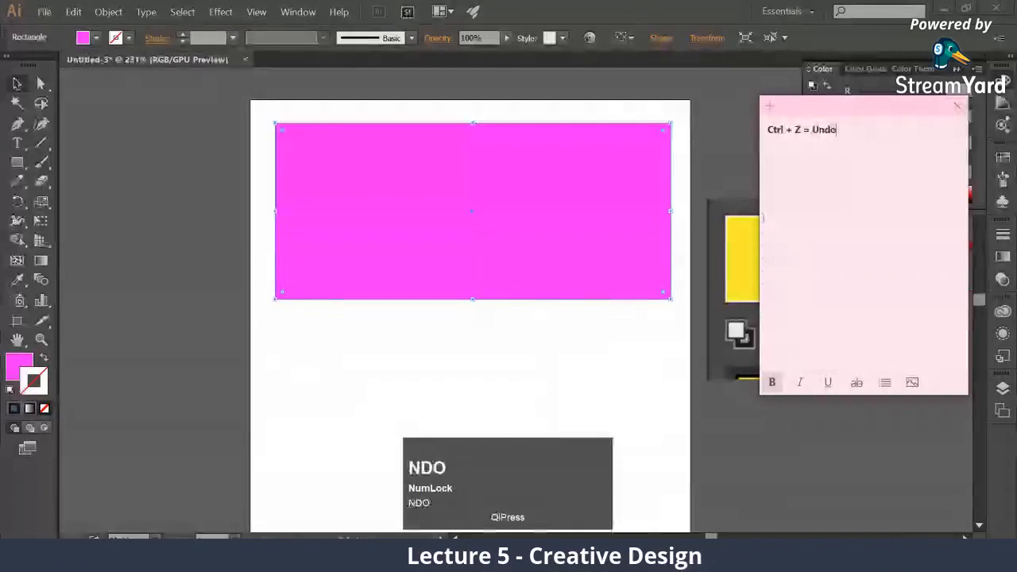
Add a second line to the note reading "Ctrl + Shift + Z= Redo"
key("Return")
type("Ctr")
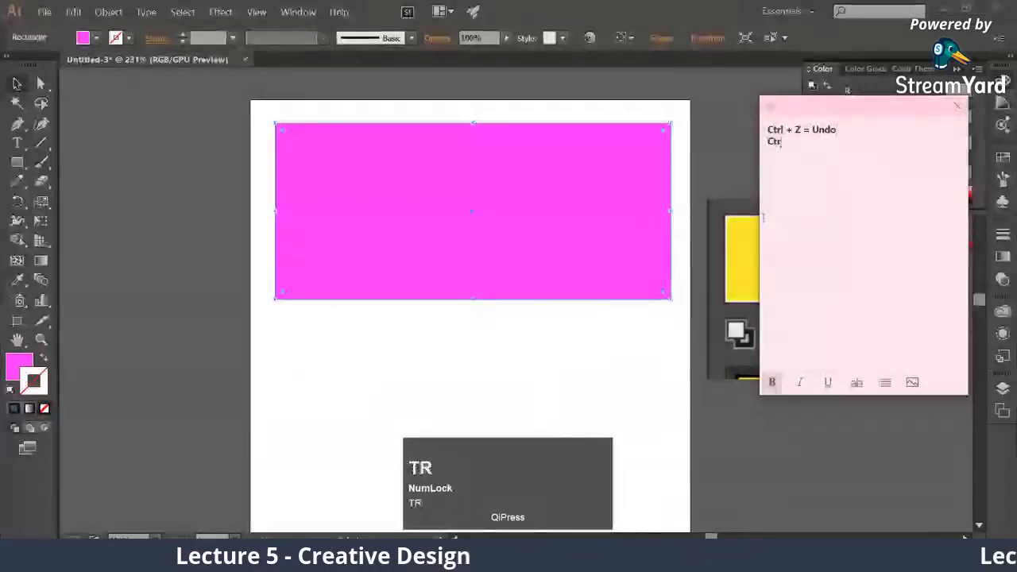
type("l ")
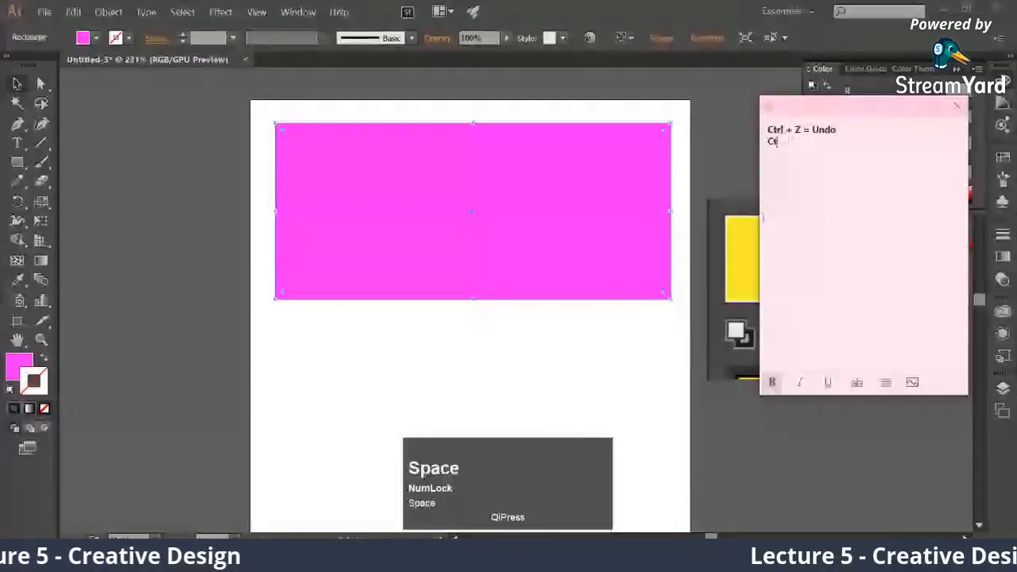
type("+ ")
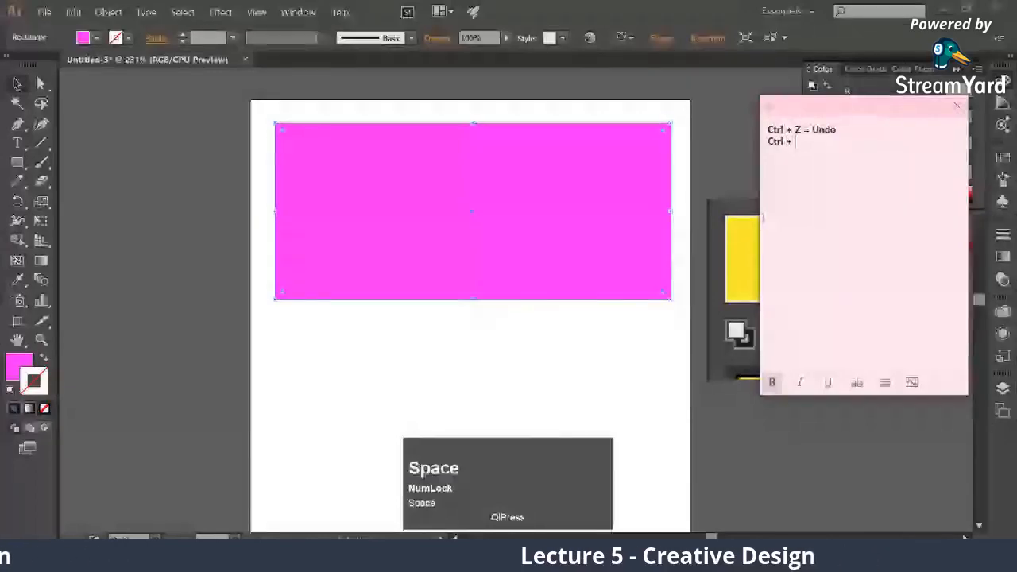
type("Shi")
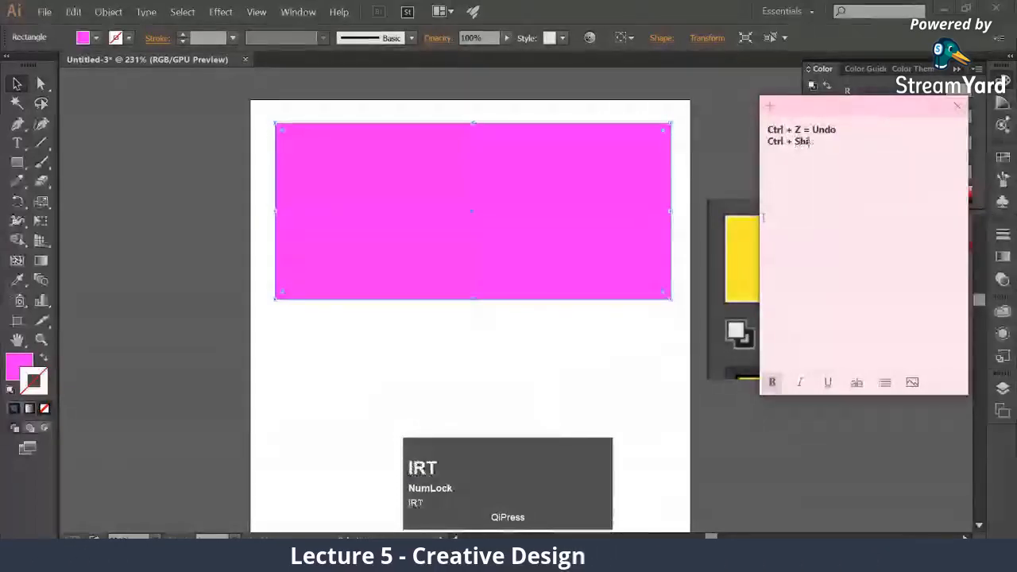
type("ft + Z= Redo")
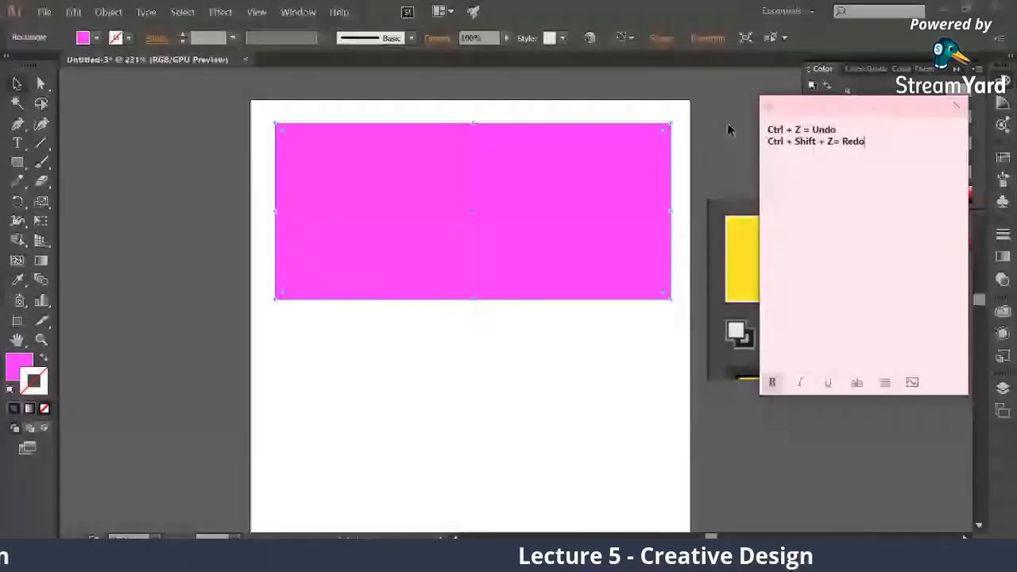
Switch to Illustrator, show the Undo and Redo commands, undo the rectangle's stroke removal and redo it
left_click(76, 11)
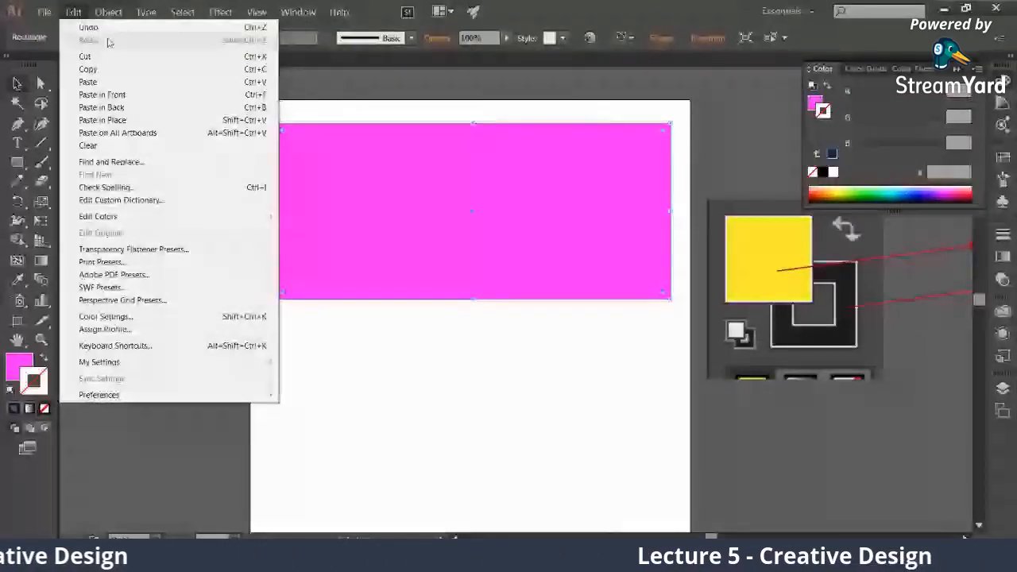
left_click(244, 280)
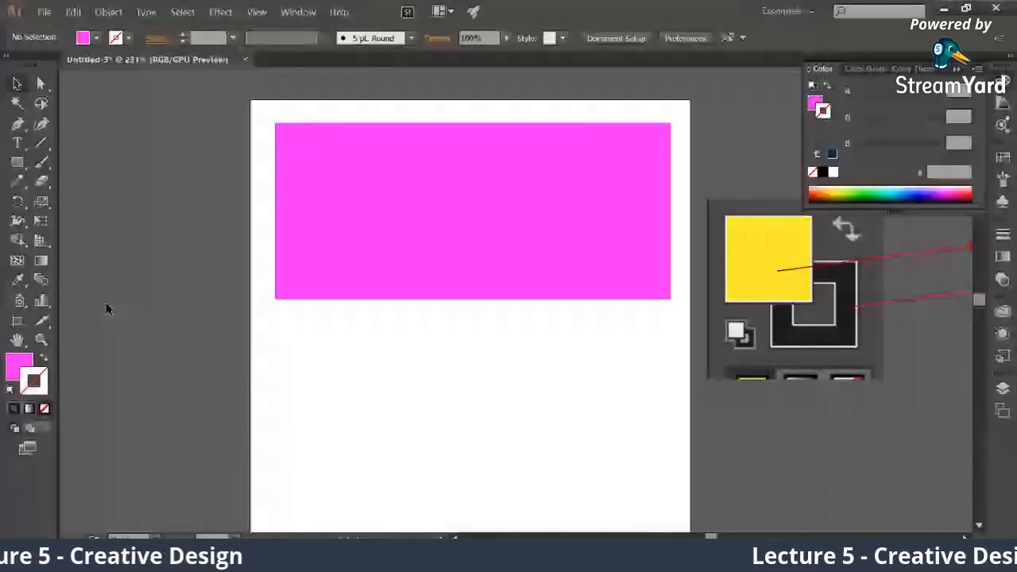
key("ctrl")
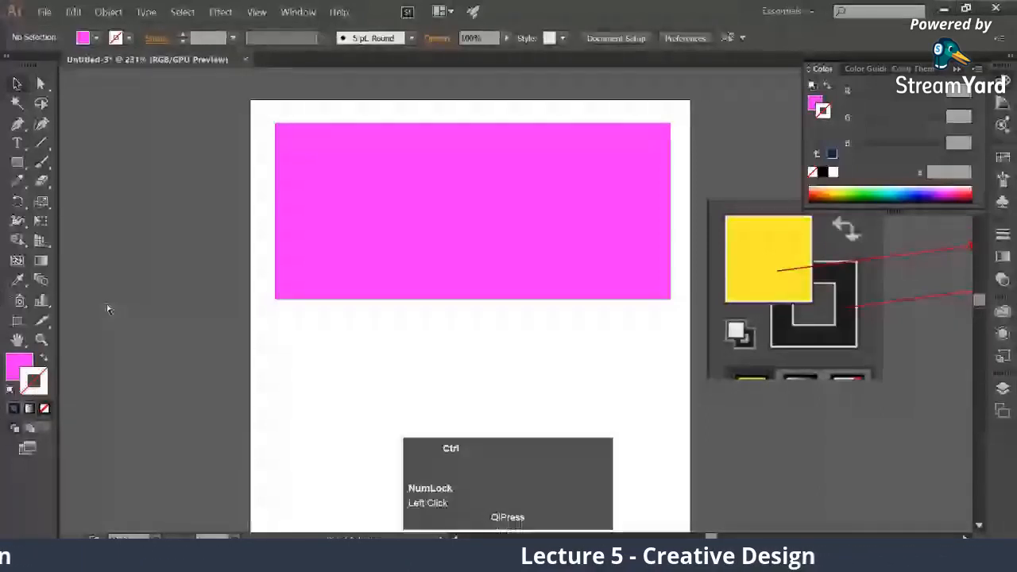
key("ctrl+z")
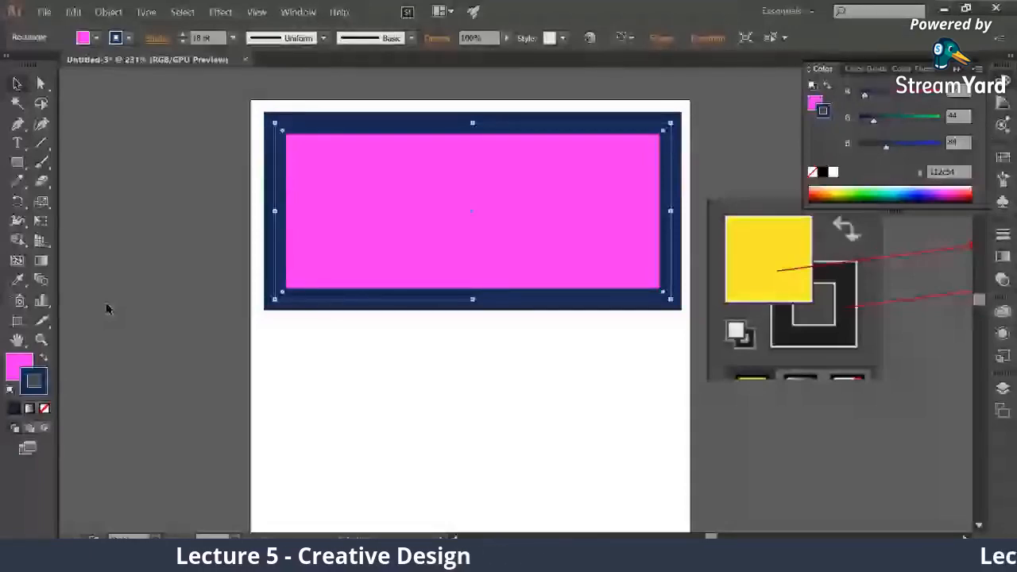
key("ctrl+shift+b")
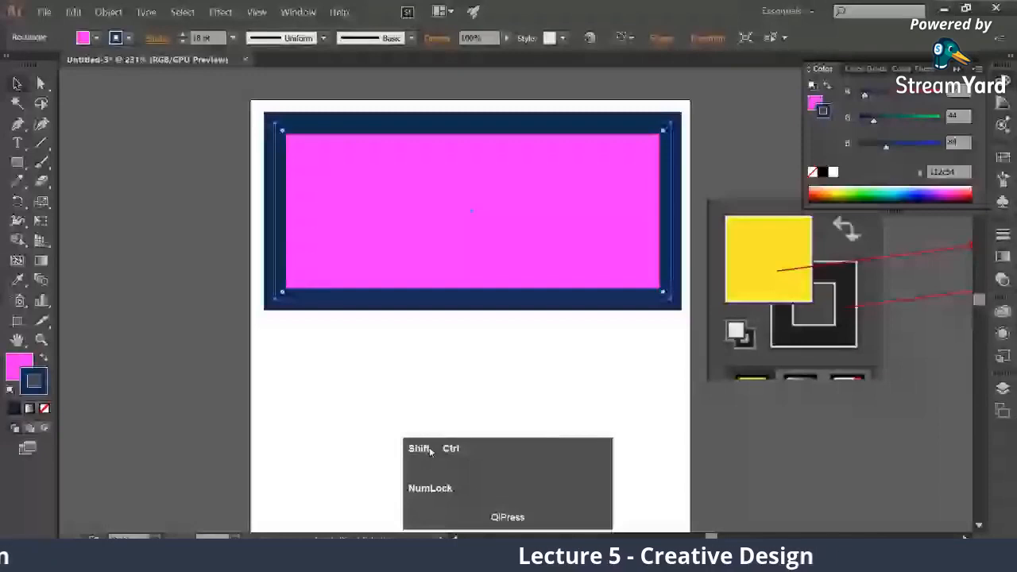
key("ctrl+shift+z")
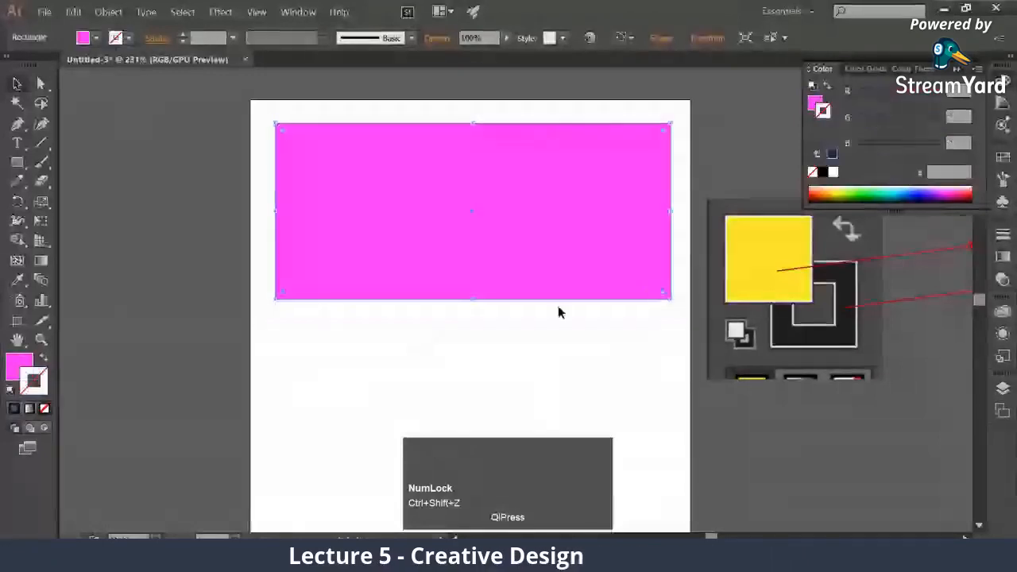
Switch to the Sticky Notes app to show the shortcuts note and move it beside the artboard
left_click(525, 556)
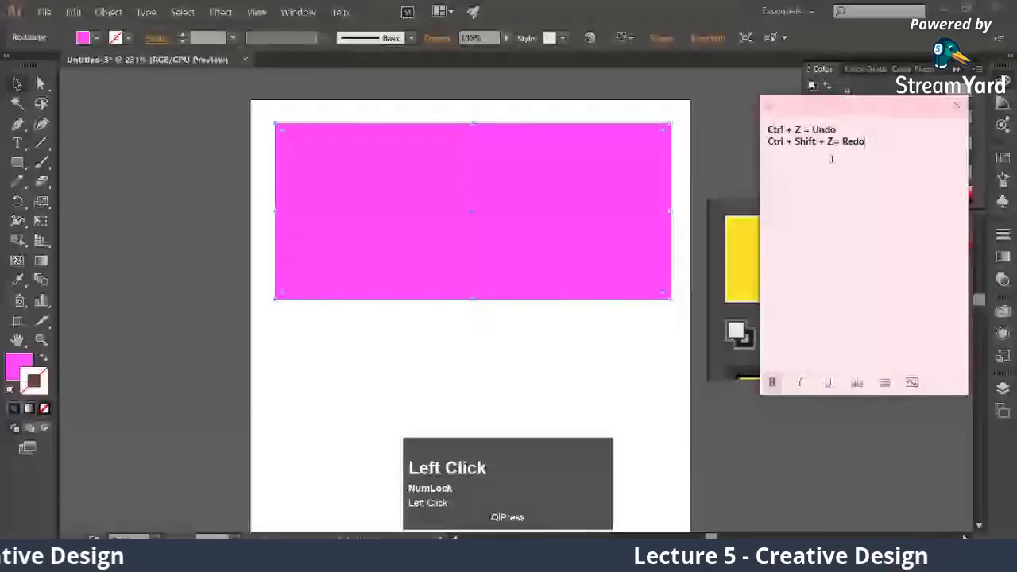
left_click_drag(824, 105, 758, 111)
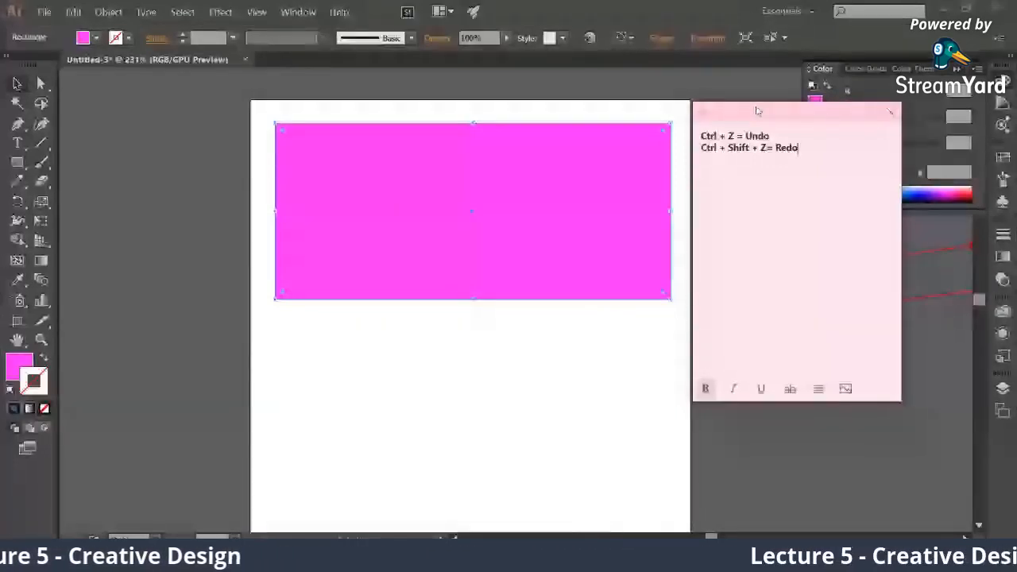
Switch back to Illustrator, remove the magenta rectangle's fill by setting it to None and deselect it
left_click(12, 371)
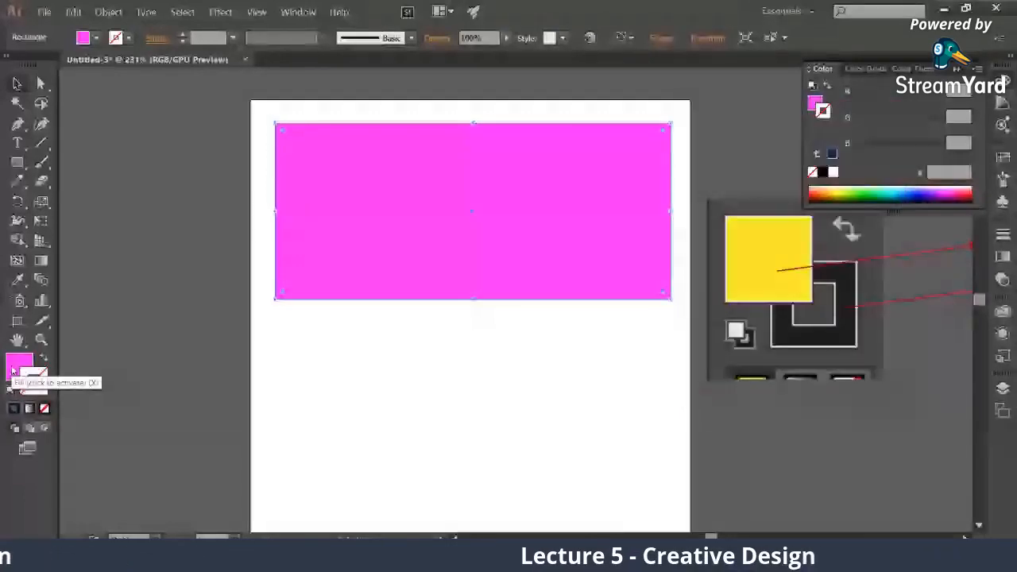
double_click(12, 371)
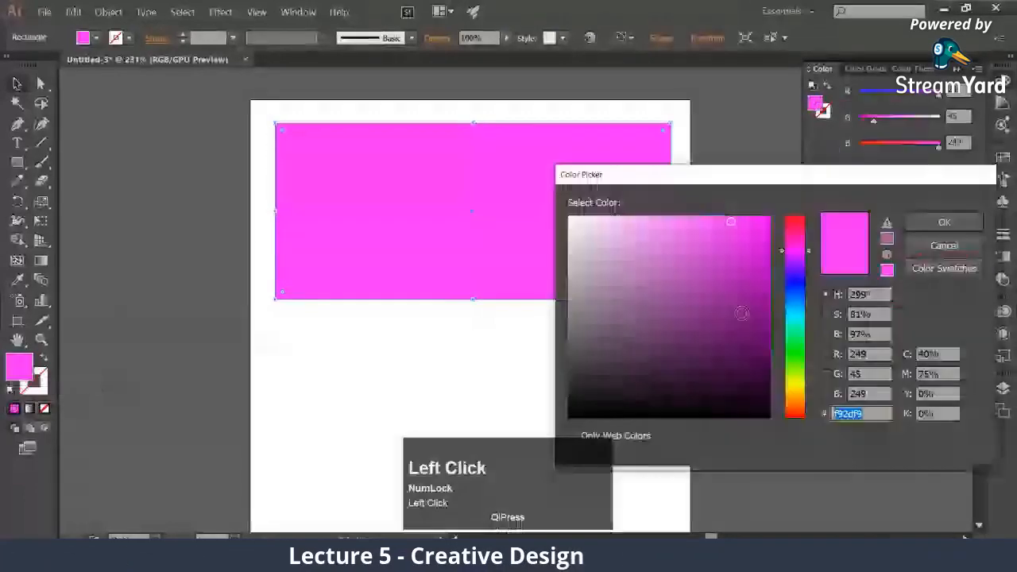
left_click(944, 246)
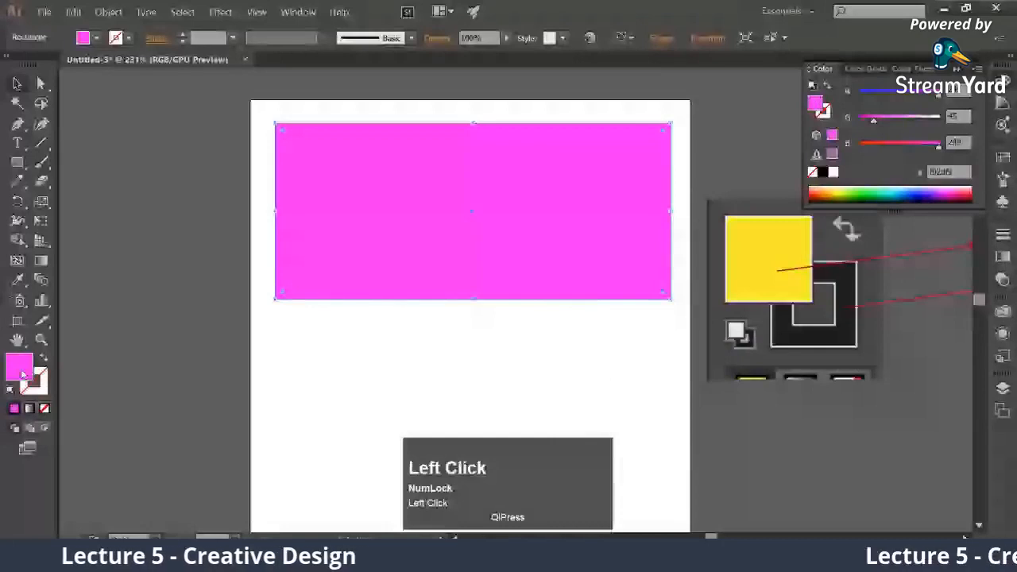
left_click(44, 409)
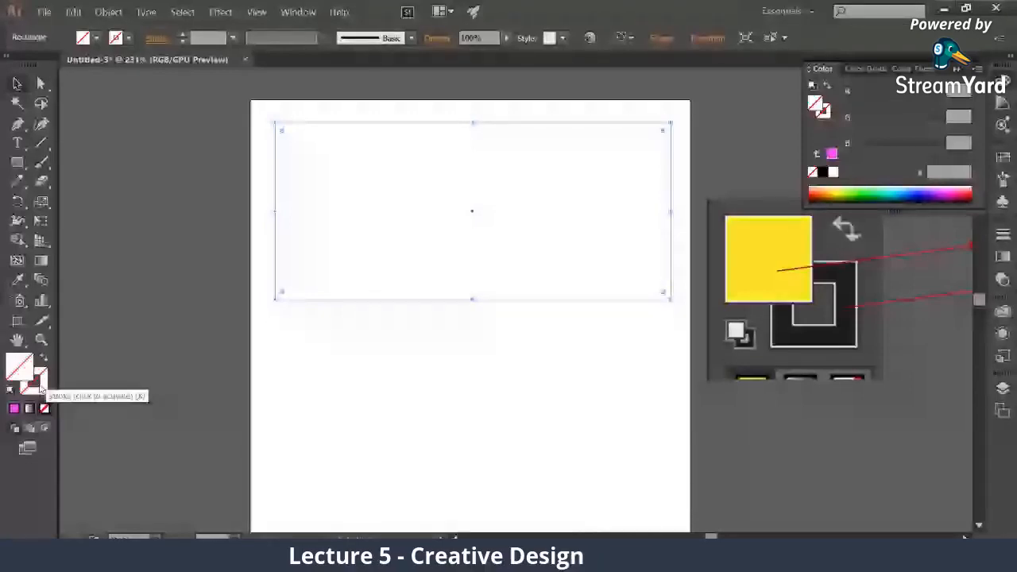
left_click(193, 165)
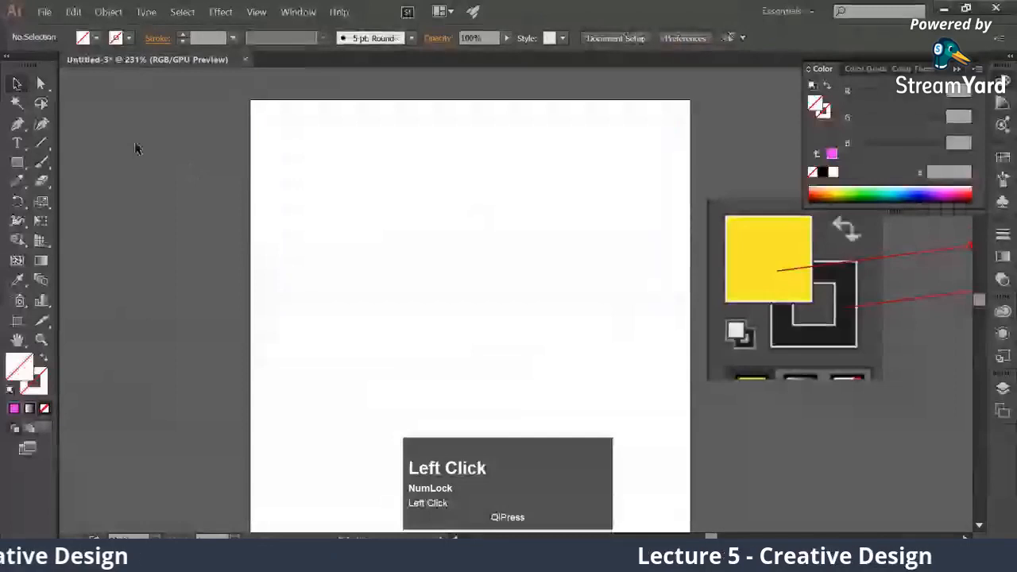
Select the invisible rectangle and give it a 7 pt magenta stroke, color e41bea
left_click_drag(191, 169, 397, 344)
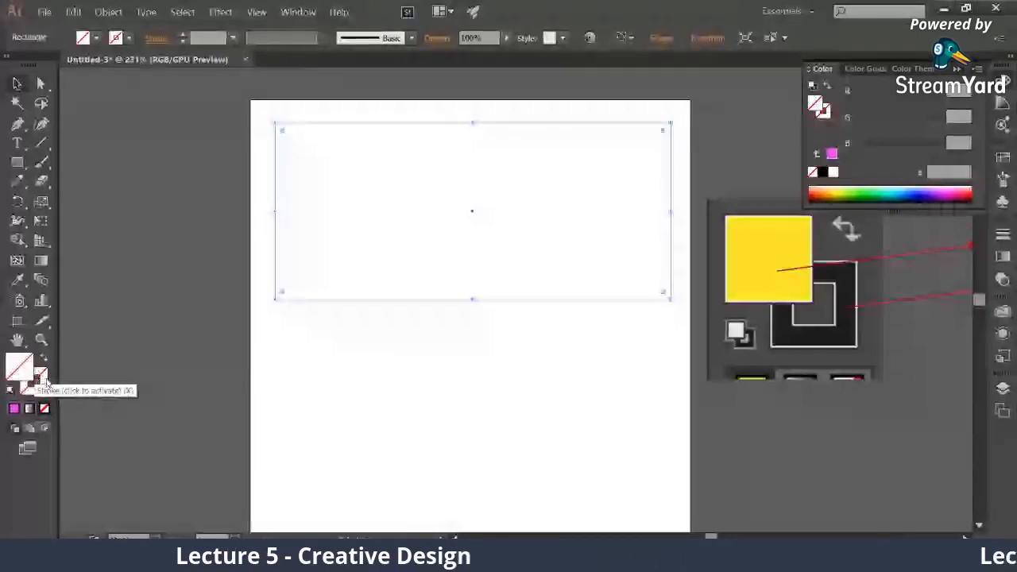
double_click(41, 381)
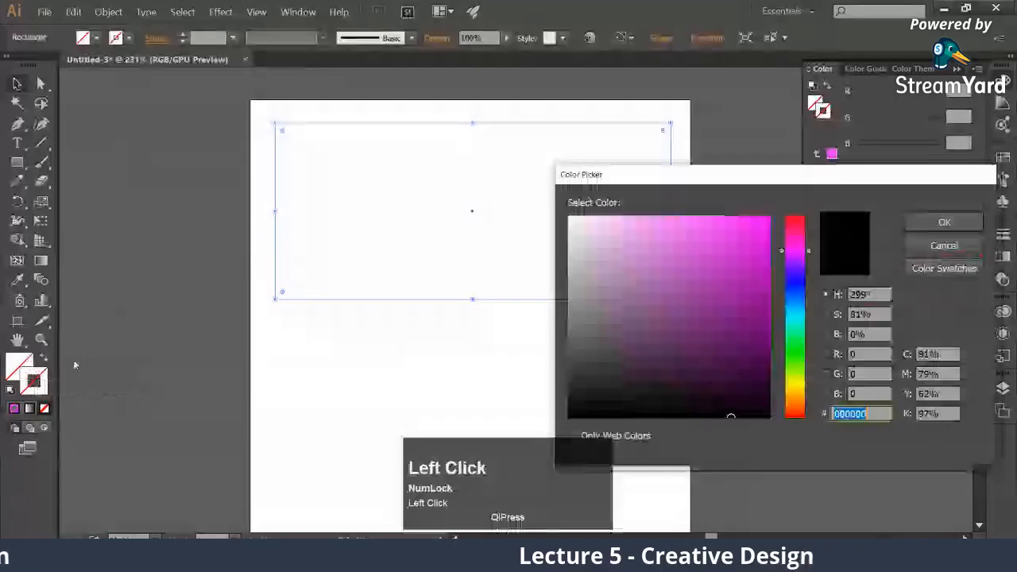
left_click(747, 231)
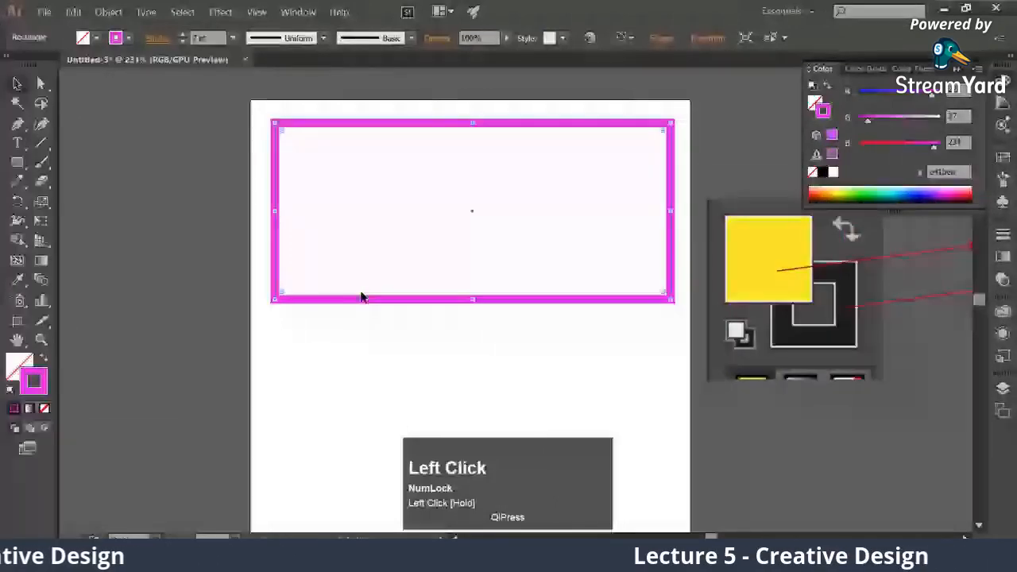
Move the outlined rectangle partly off the artboard's left side, then back inside near the artboard's upper edge
left_click_drag(361, 296, 180, 292)
left_click(245, 318)
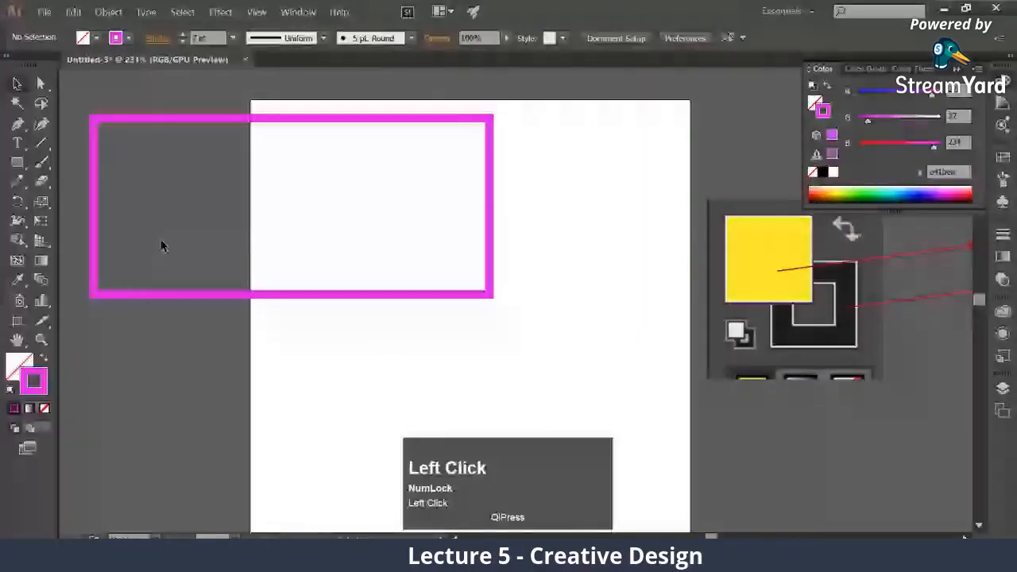
left_click_drag(162, 246, 447, 145)
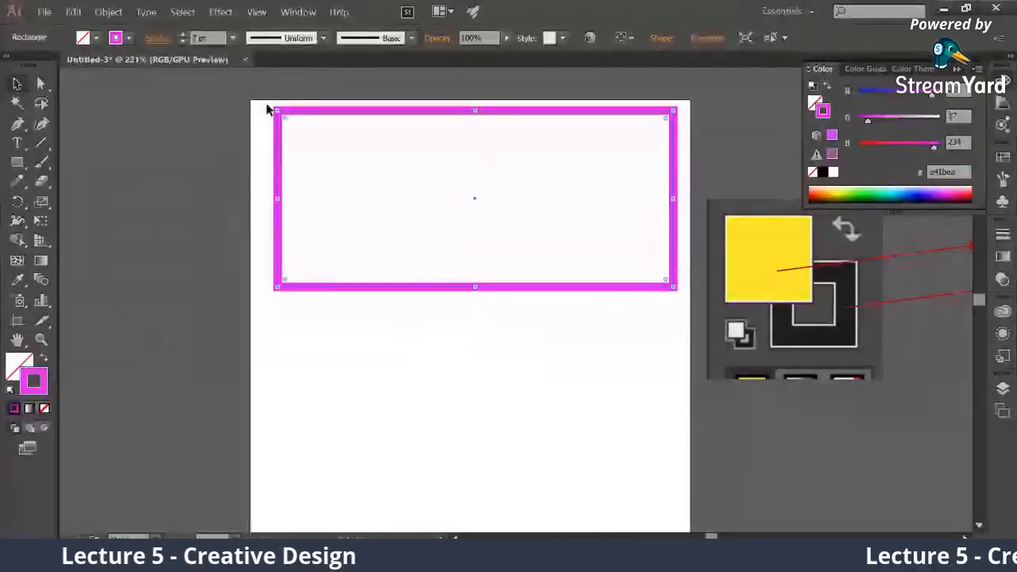
left_click_drag(266, 105, 326, 278)
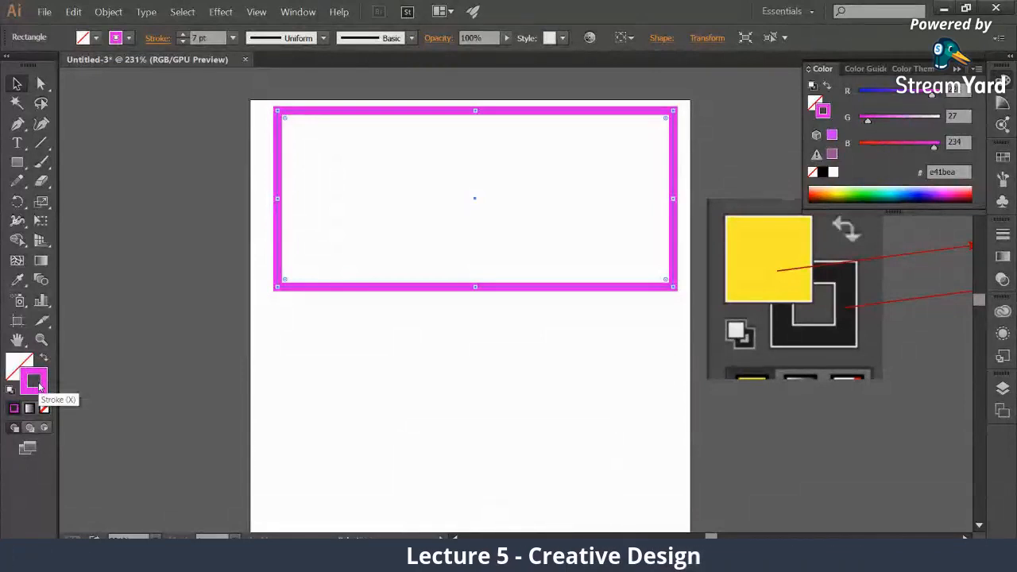
Set the outlined rectangle's stroke to None and deselect the rectangle
left_click(36, 385)
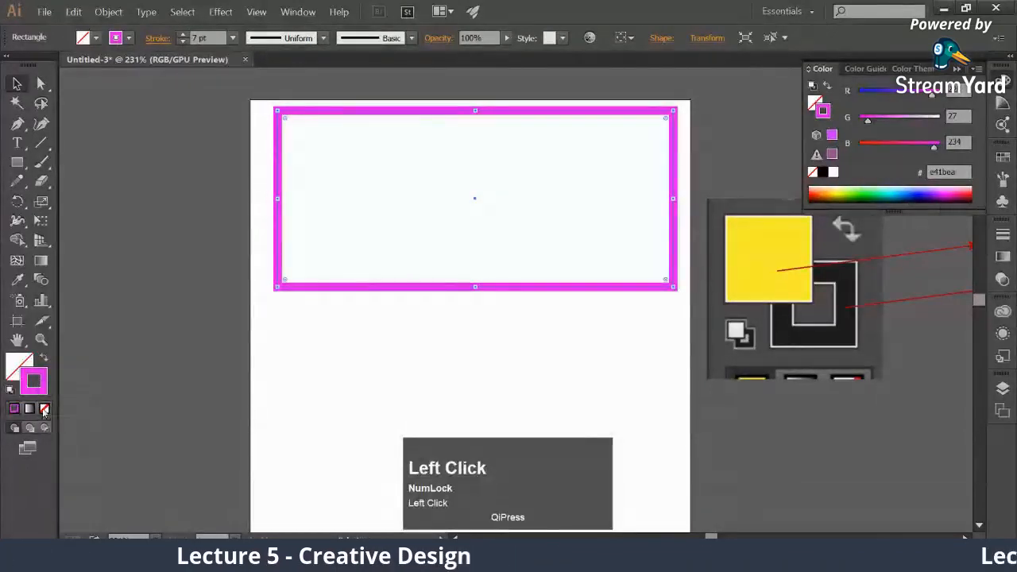
left_click(44, 410)
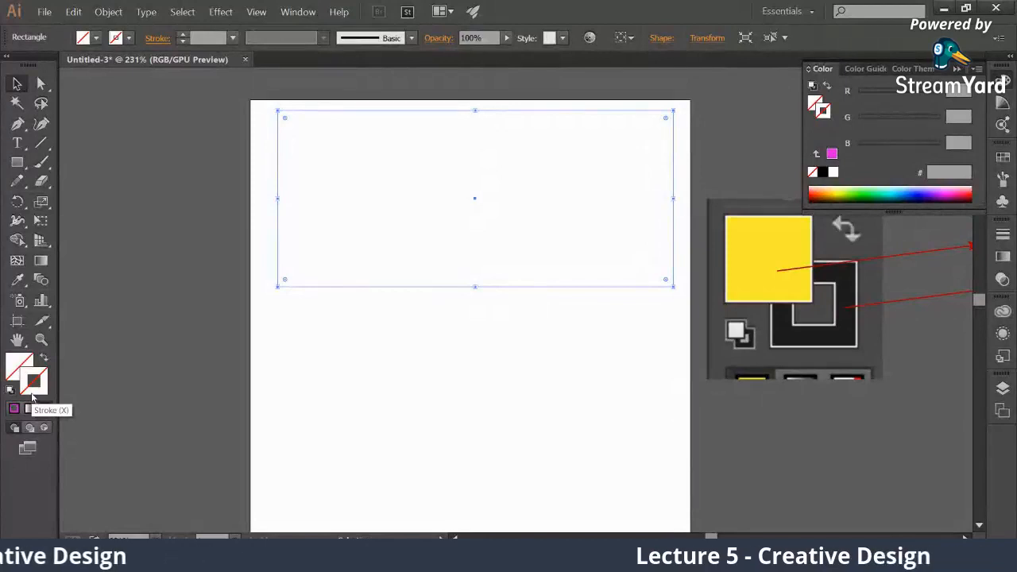
left_click(399, 292)
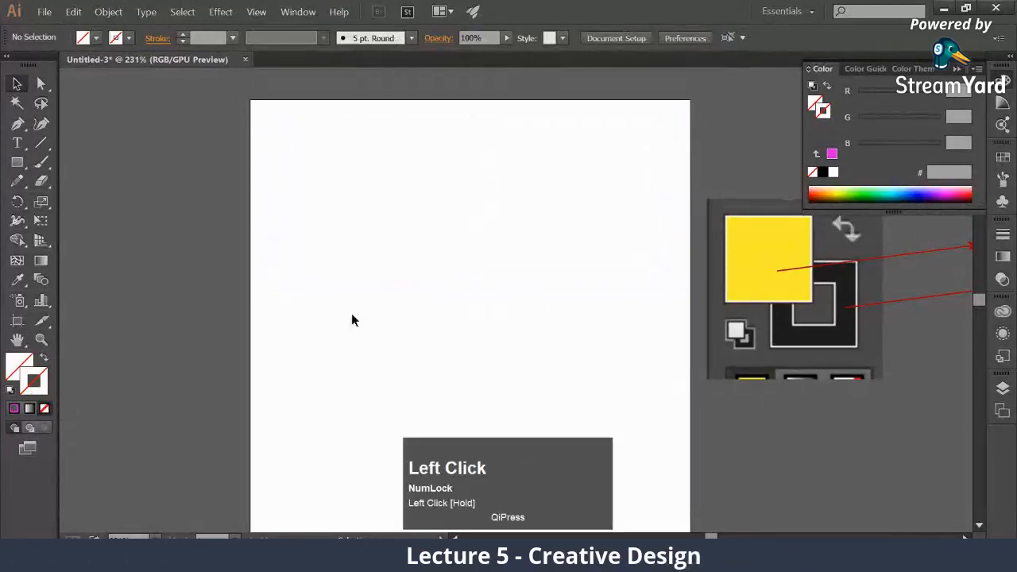
Draw a new wide rectangle across the upper part of the artboard and fill it with magenta f00bf7
left_click(17, 162)
left_click_drag(273, 125, 666, 287)
double_click(18, 367)
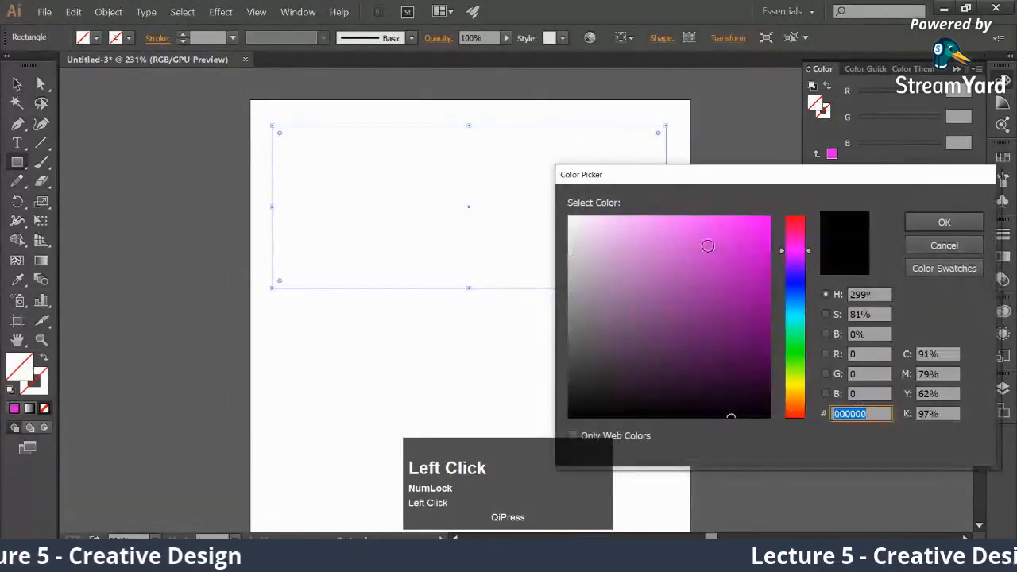
left_click(760, 221)
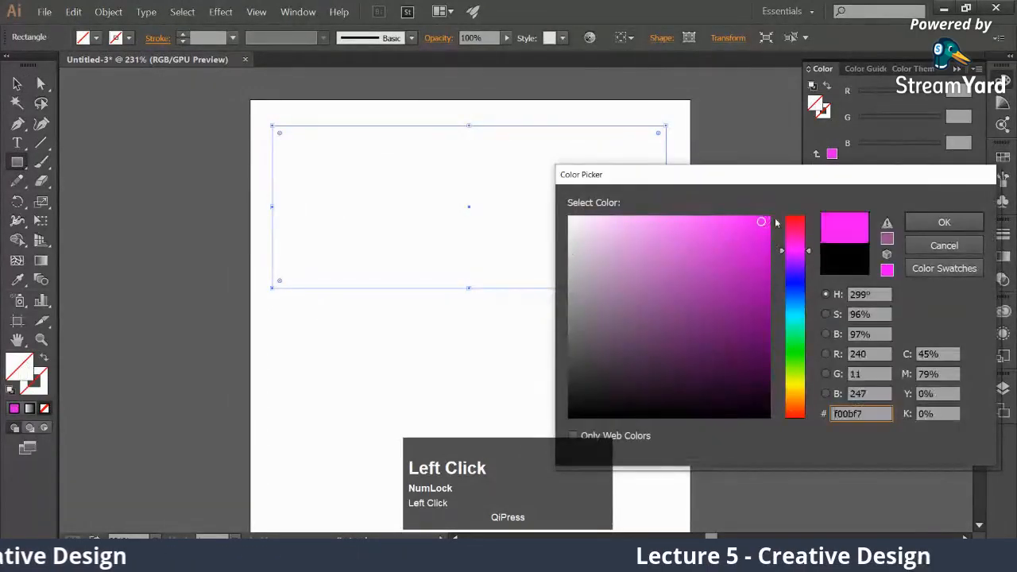
left_click(910, 225)
Give the new rectangle a 5 pt dark purple stroke, color 59145b, and deselect it
left_click(182, 36)
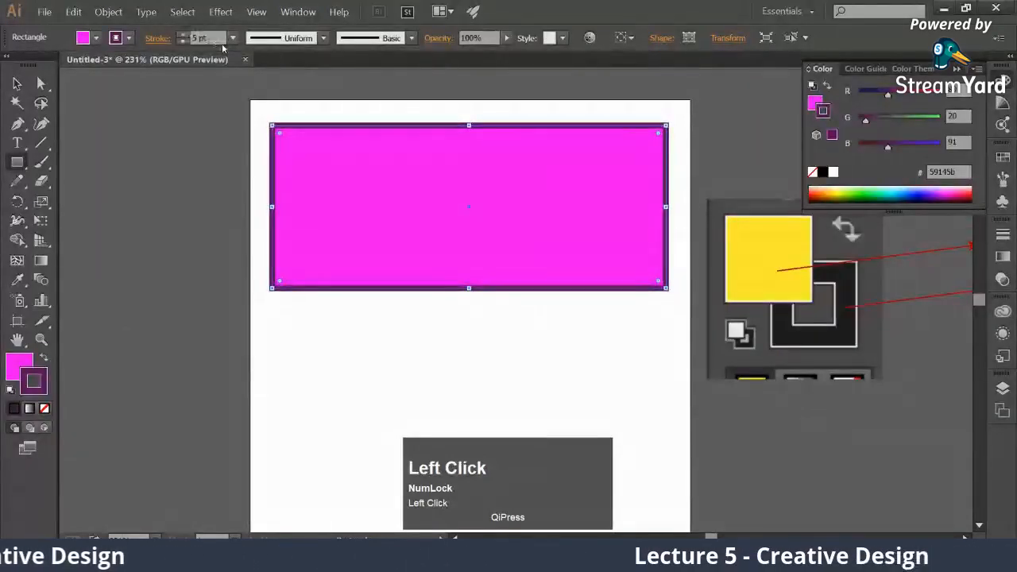
left_click(17, 83)
left_click(173, 191)
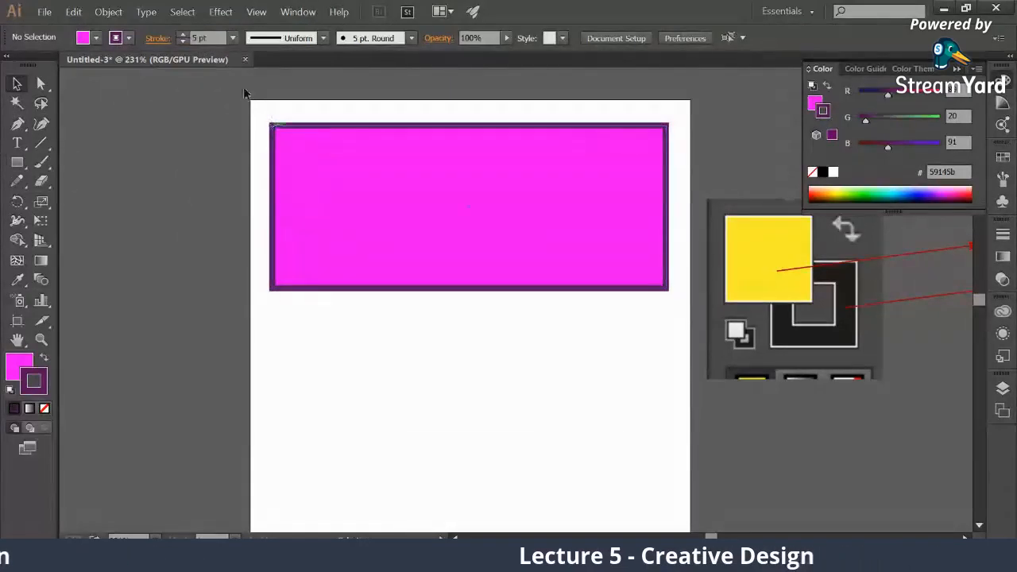
Try None as the magenta rectangle's stroke and fill colors, and undo the changes
left_click(299, 150)
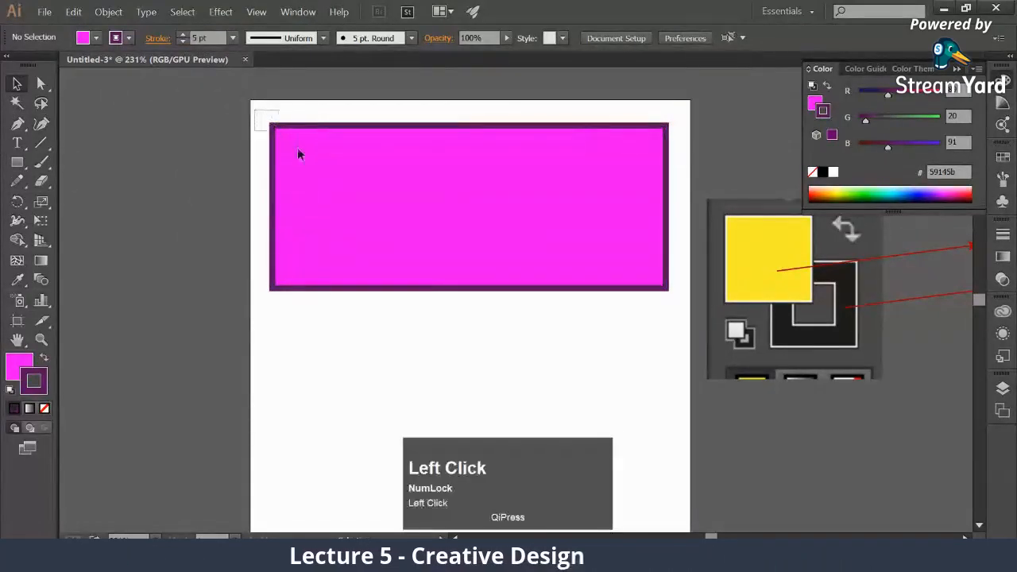
left_click(45, 409)
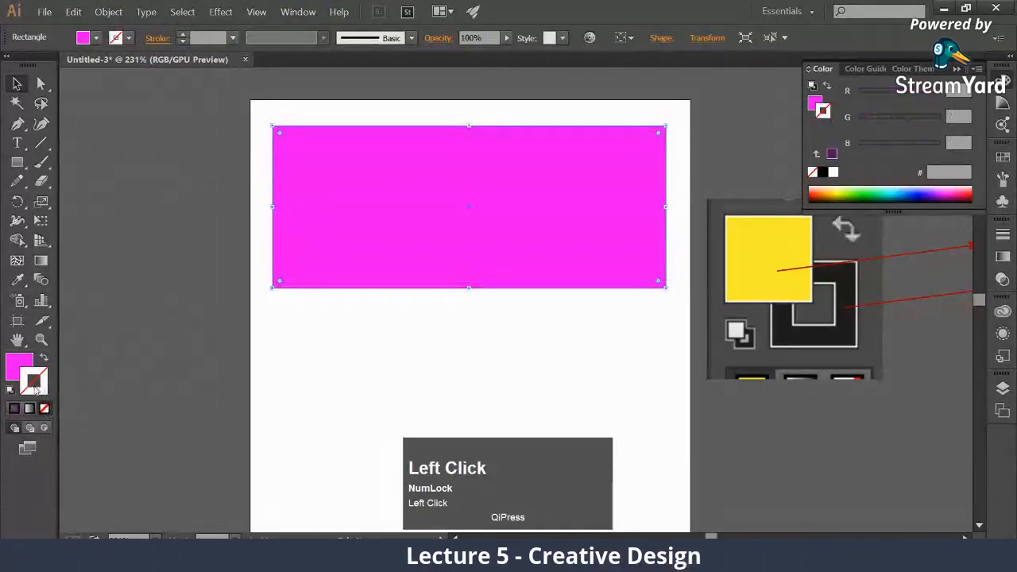
left_click(15, 409)
left_click(18, 366)
left_click(45, 410)
key("ctrl+z")
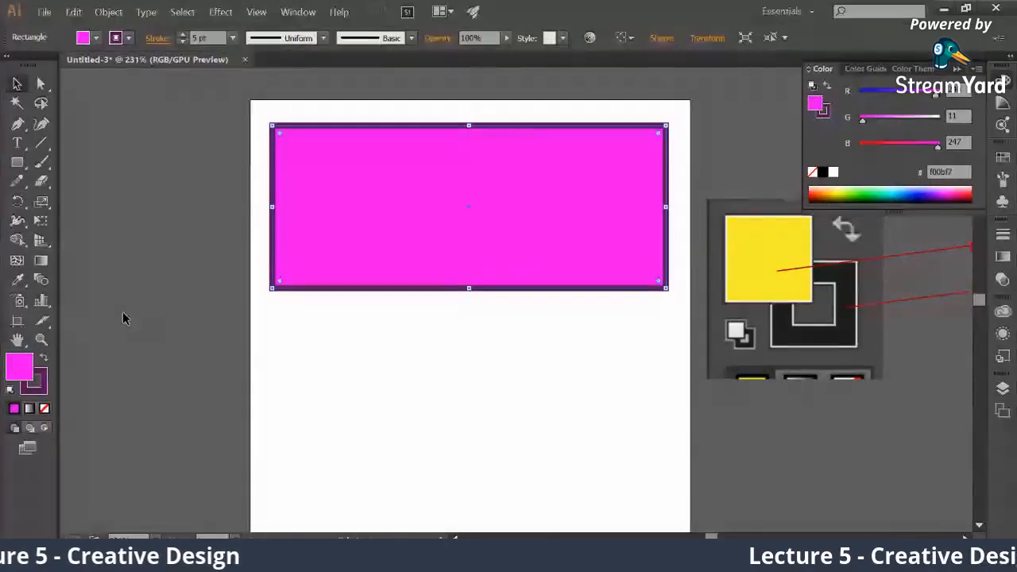
Switch to the StreamYard browser window to check the live comments and return to Illustrator
left_click(103, 558)
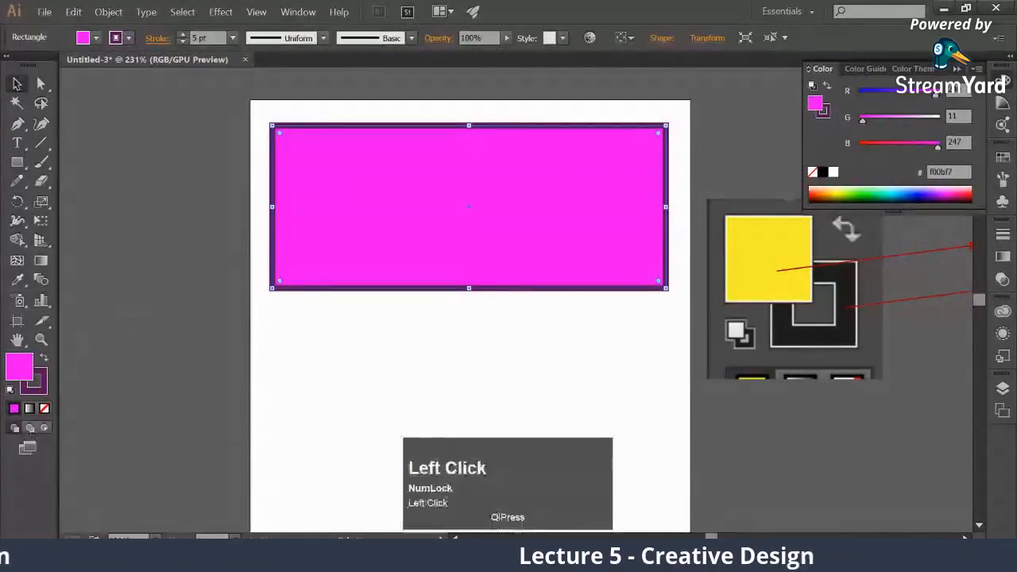
left_click(104, 511)
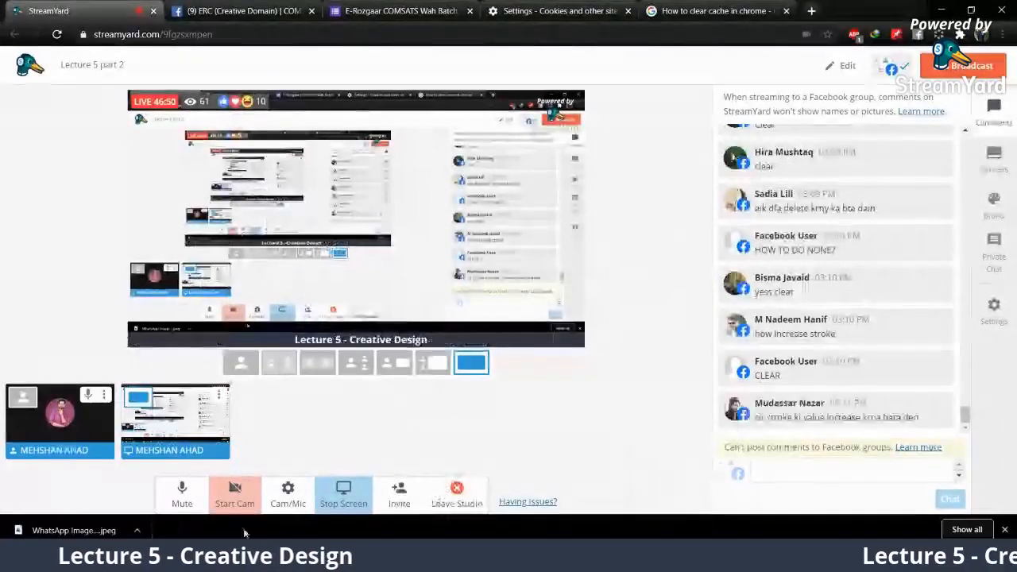
left_click(213, 556)
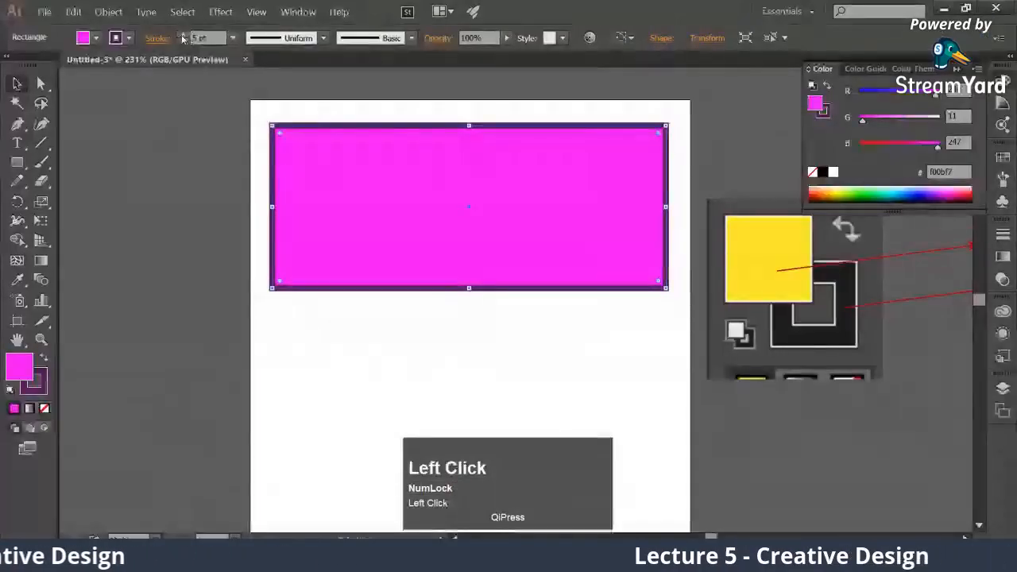
Increase the magenta rectangle's stroke weight to 7 pt and reduce it back to 5 pt
left_click(199, 100)
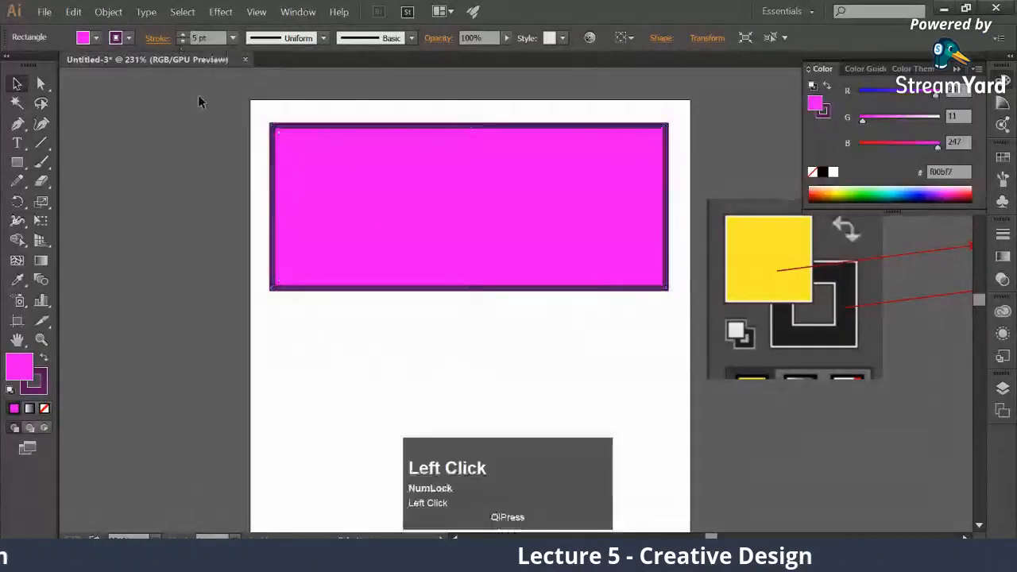
left_click(333, 245)
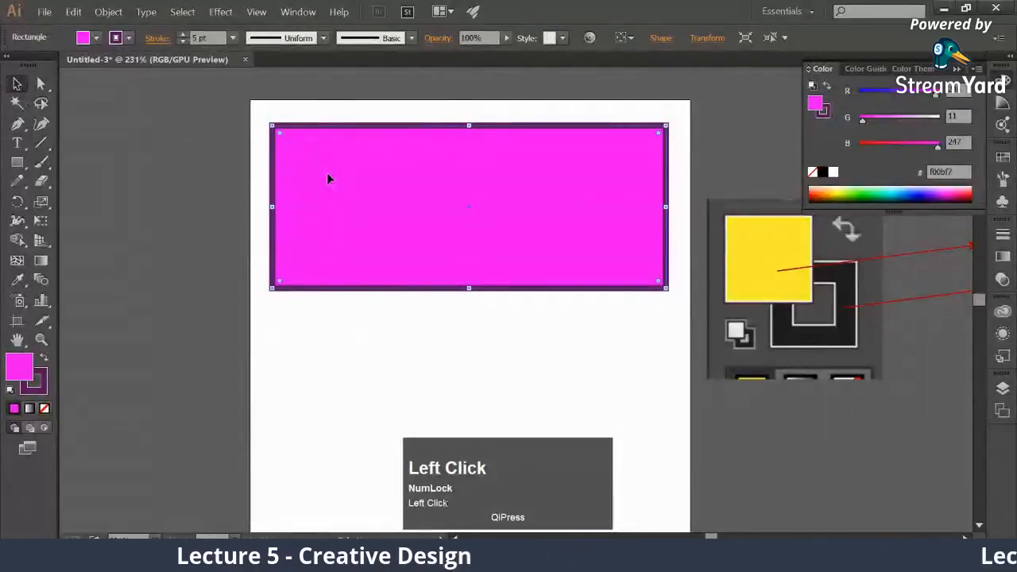
left_click(182, 35)
left_click(182, 35)
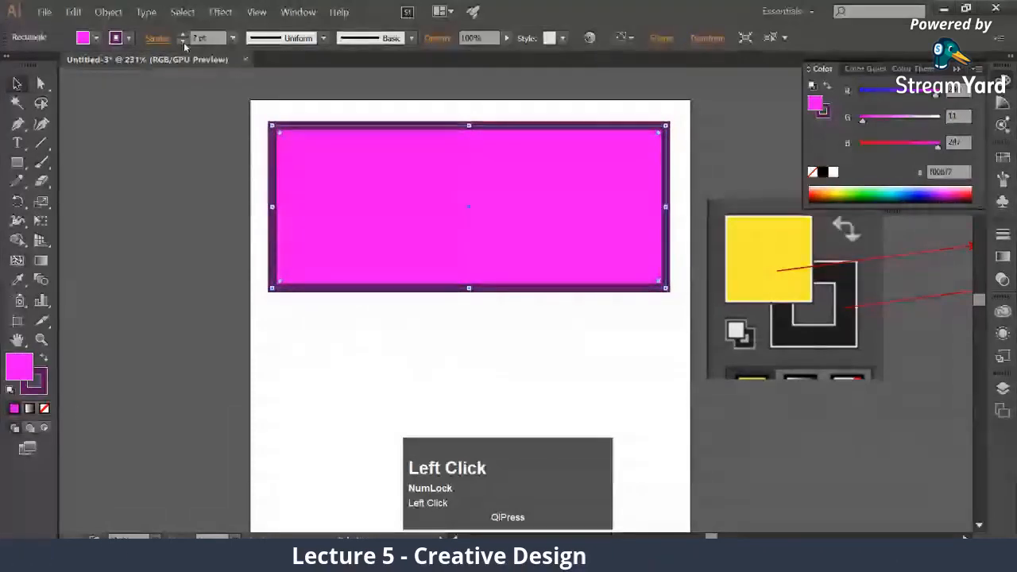
left_click(183, 42)
left_click(184, 43)
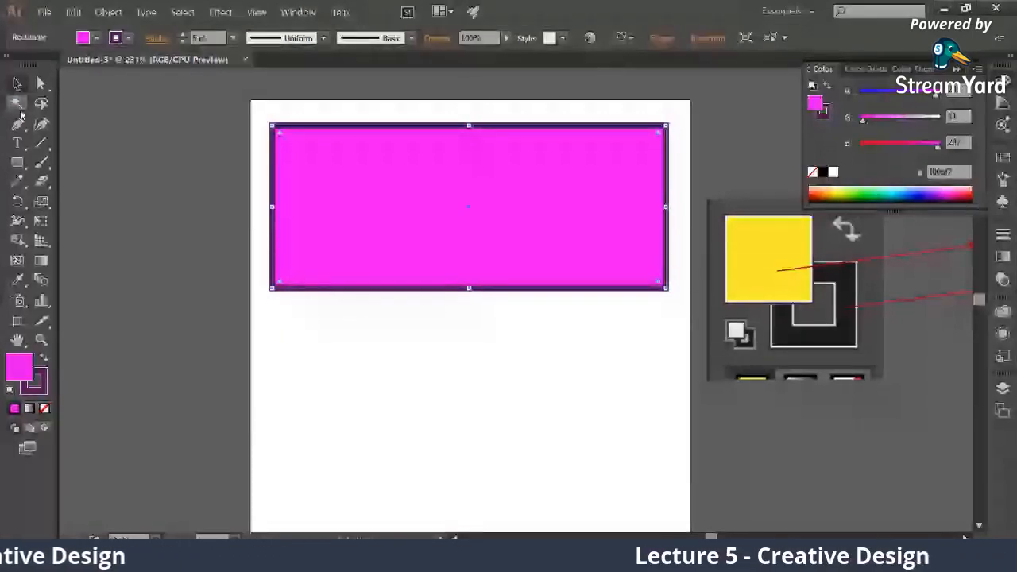
Set both the fill and the stroke of the magenta rectangle to None
left_click(257, 121)
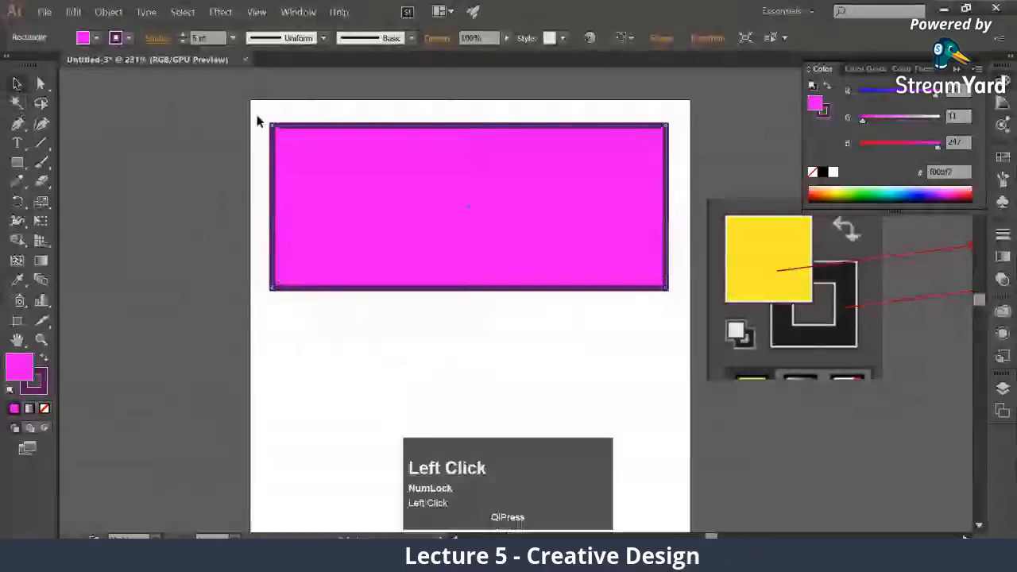
left_click(291, 205)
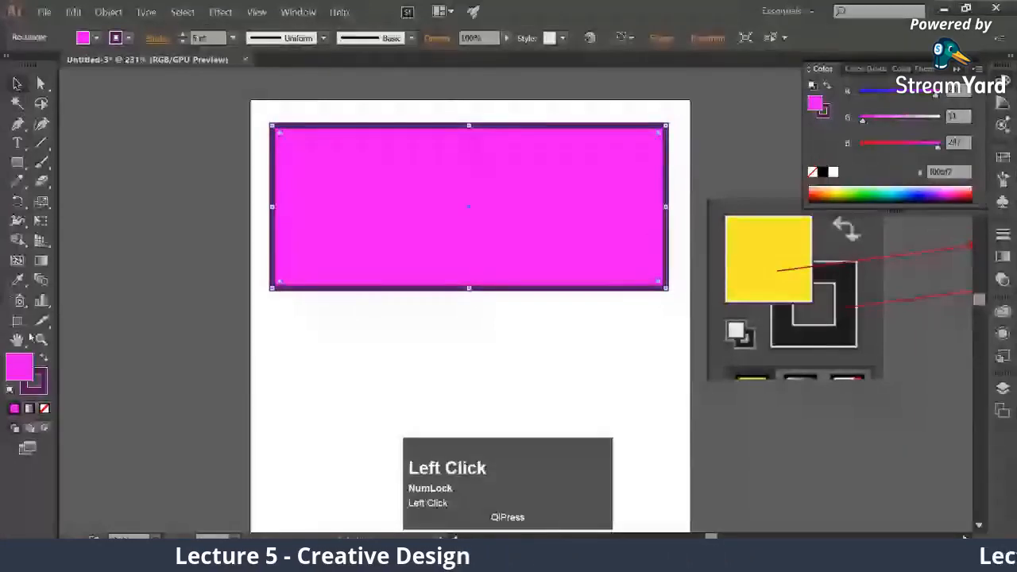
left_click(44, 408)
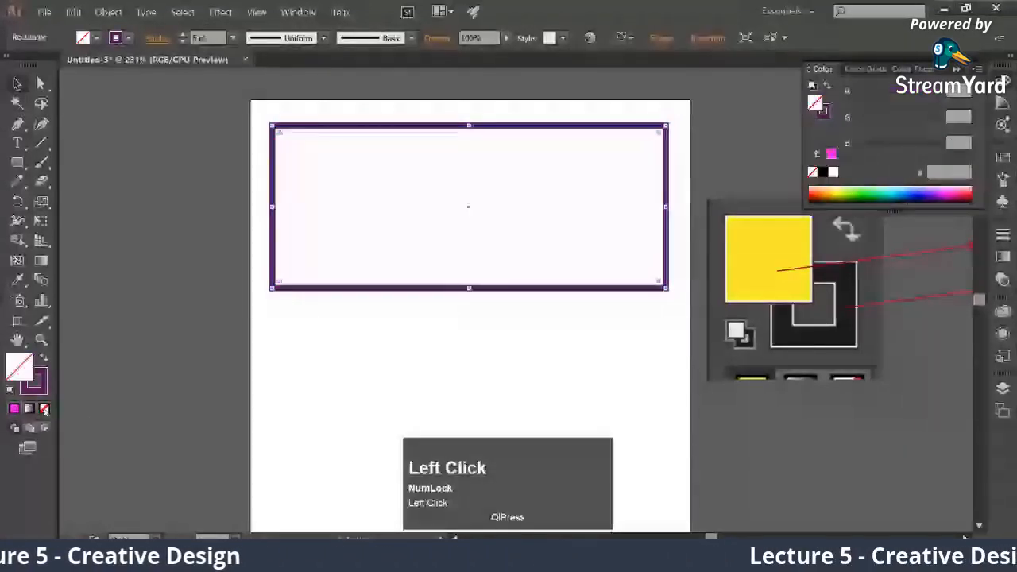
left_click(39, 387)
left_click(45, 409)
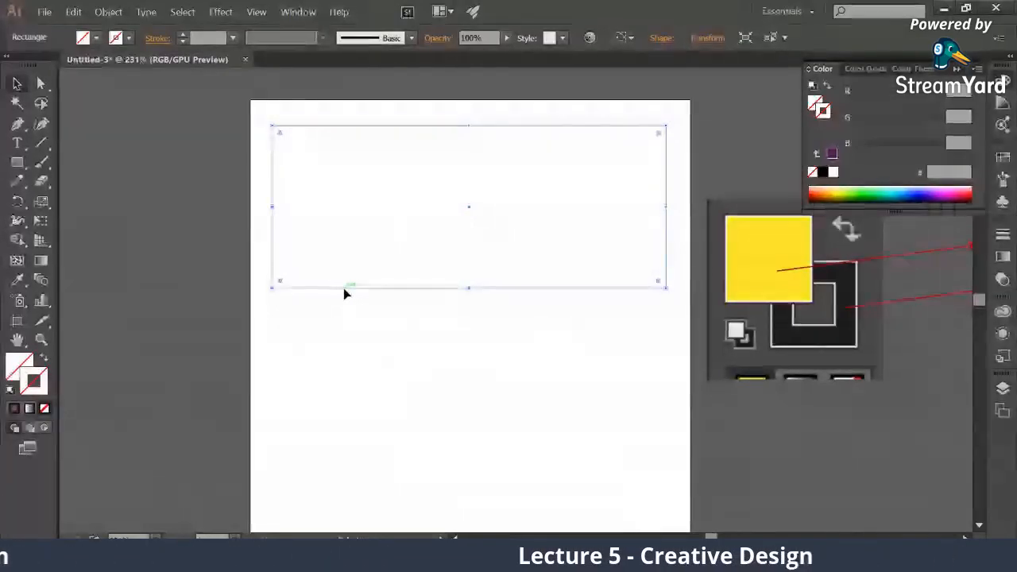
Capture the rectangle's area in a screenshot and mark the path label on its lower edge and its upper-right corner with red boxes
key("Print")
left_click_drag(254, 101, 703, 340)
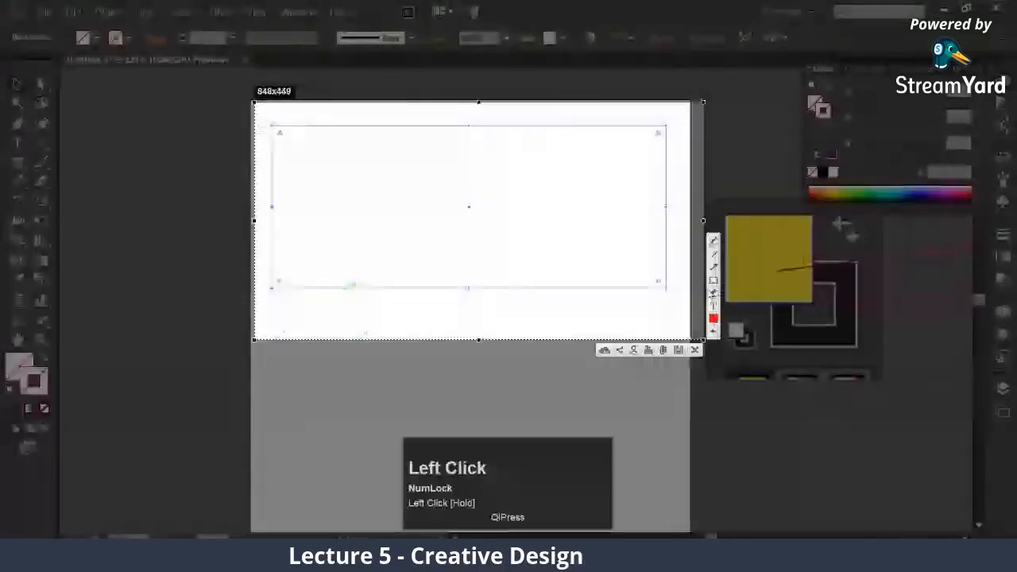
left_click_drag(336, 276, 401, 294)
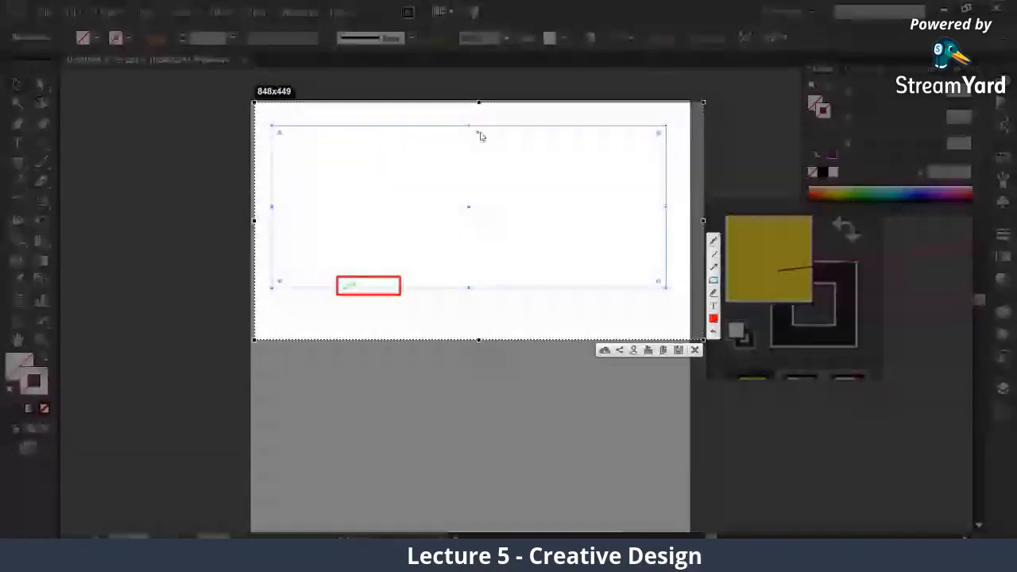
left_click(662, 123)
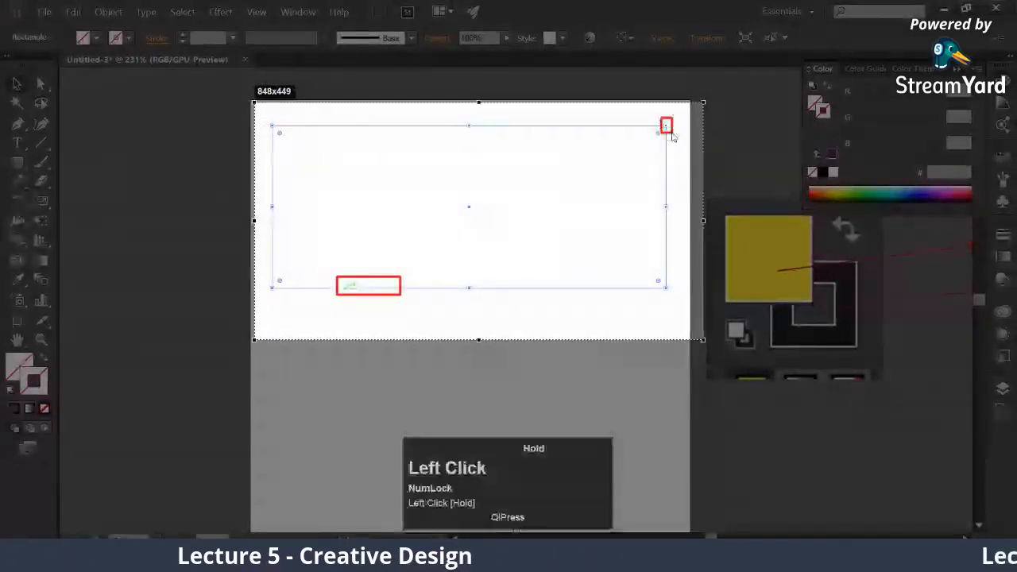
left_click_drag(672, 137, 672, 140)
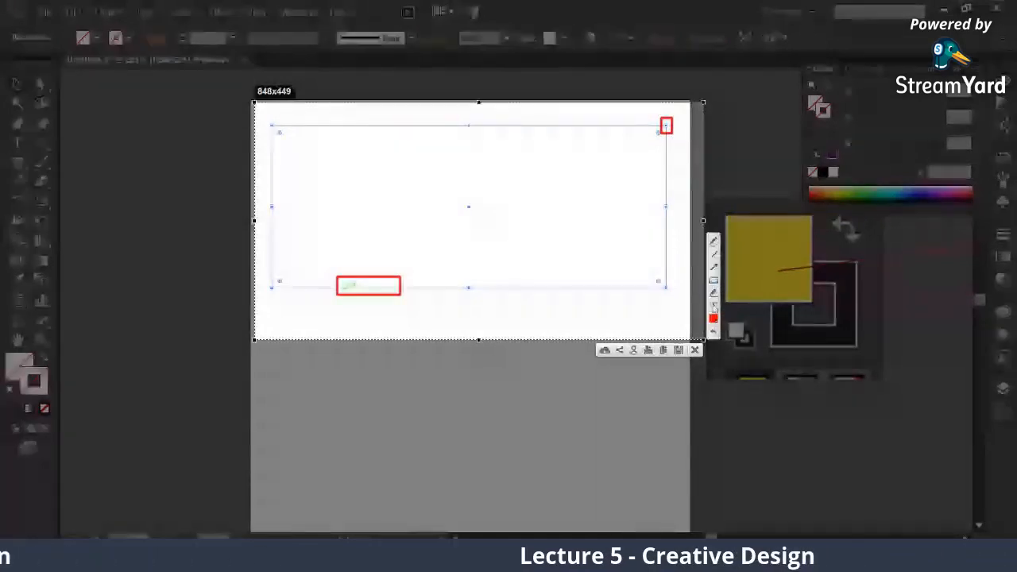
Add an enlarged red "anchor points" label beside the boxed upper-right corner and close the screenshot capture
left_click(712, 308)
left_click(591, 193)
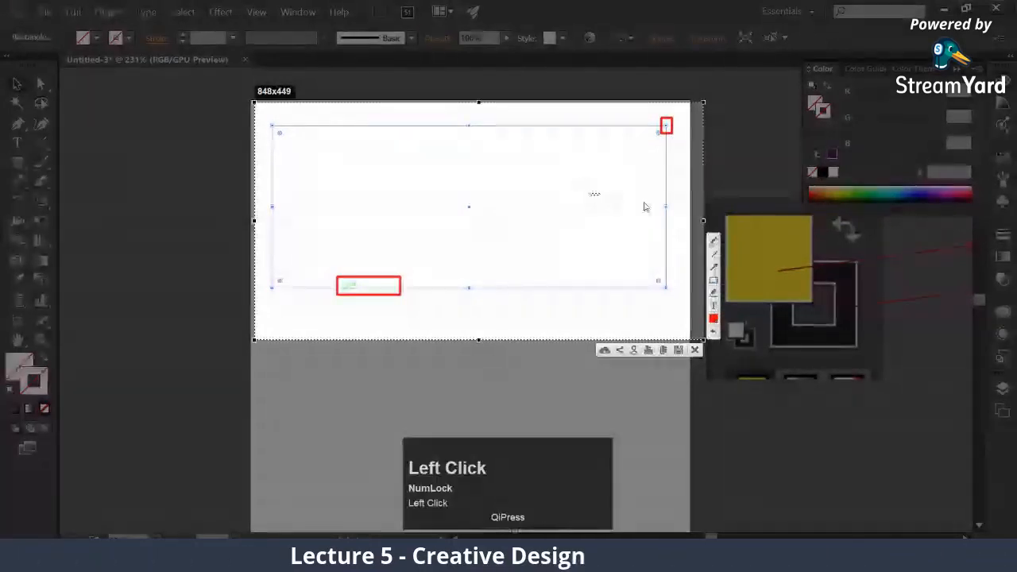
type("anchor ")
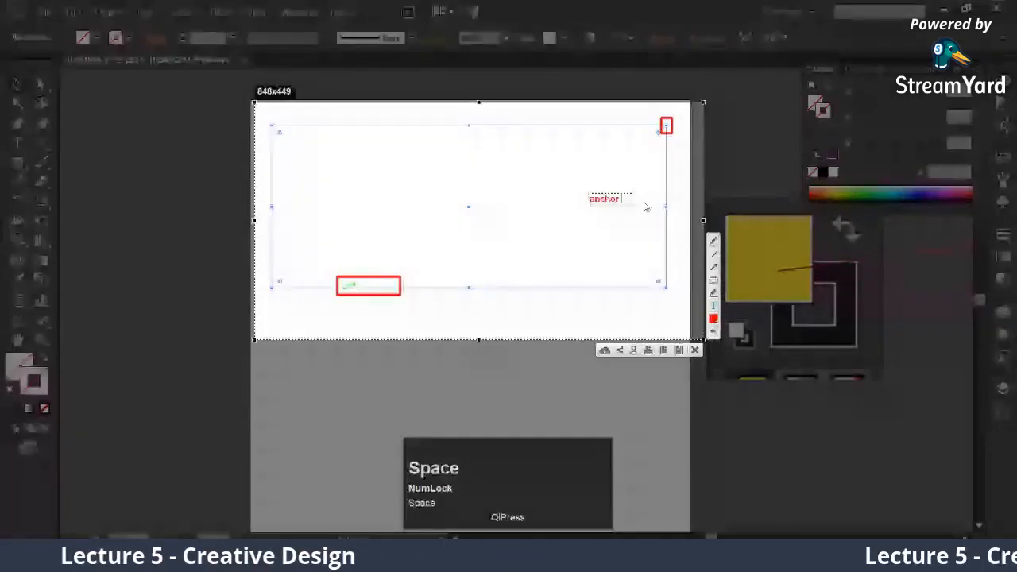
type("point")
scroll(644, 200, "up", 1)
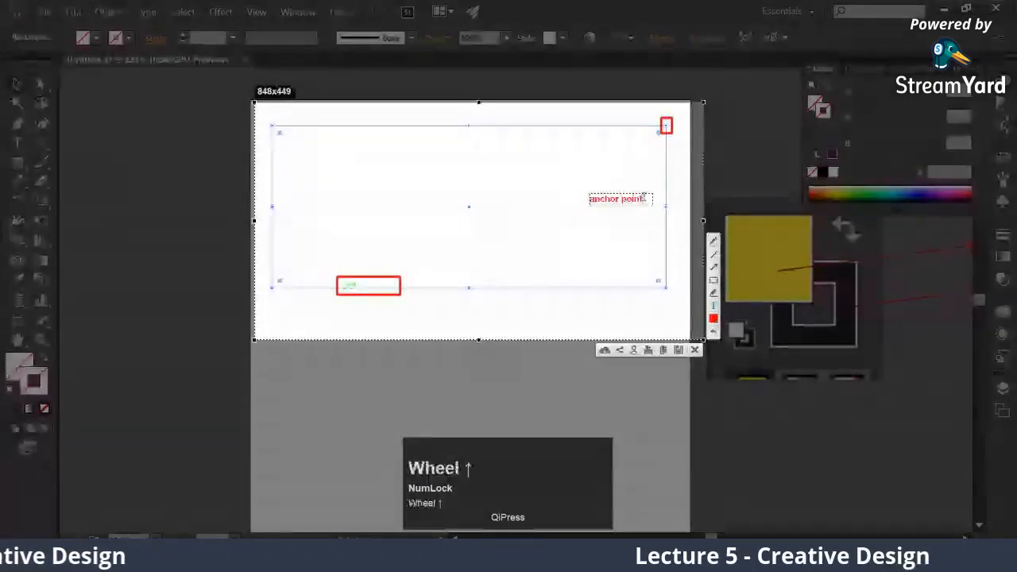
type("s")
scroll(632, 196, "down", 4)
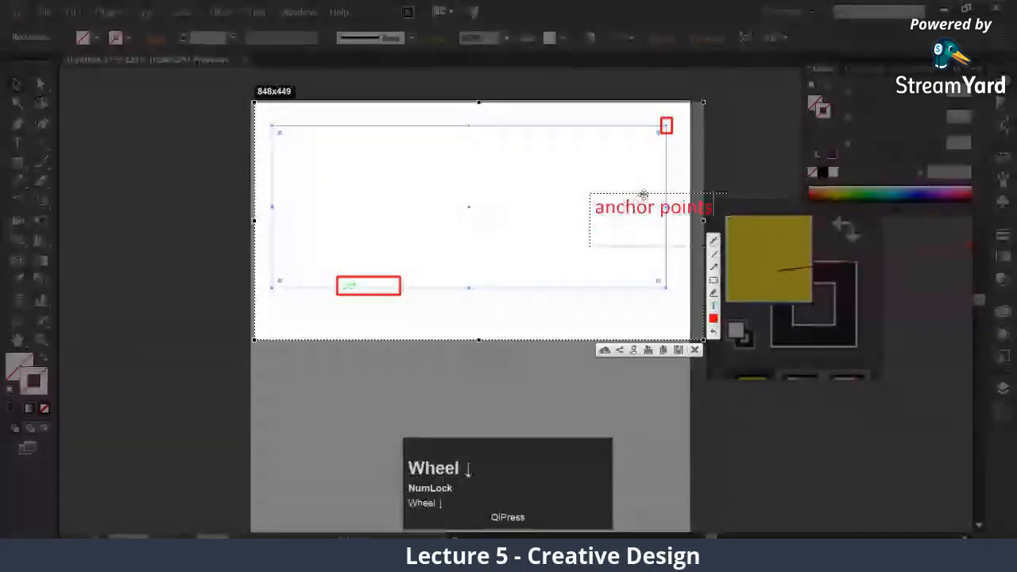
left_click_drag(629, 194, 500, 127)
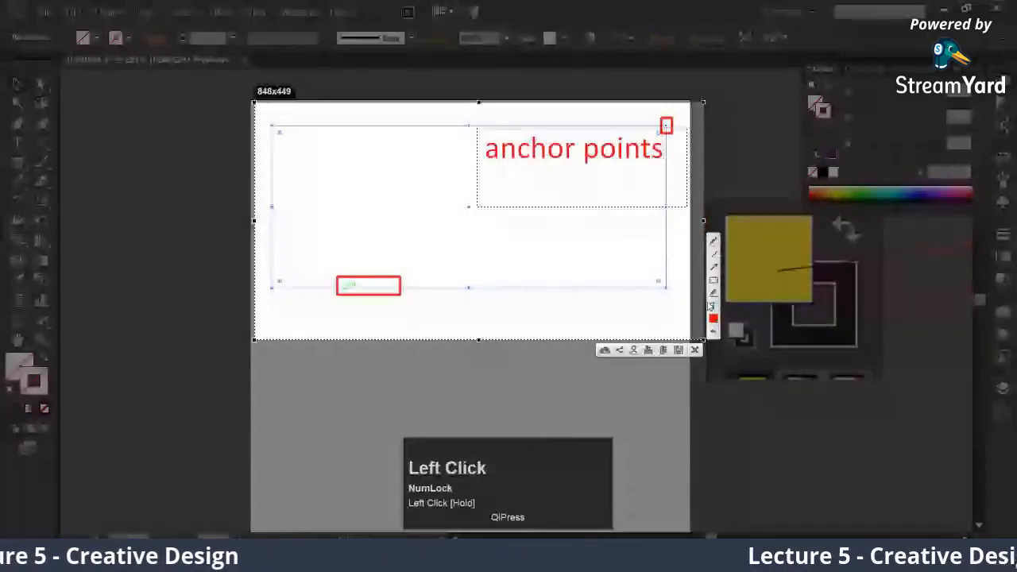
left_click(710, 306)
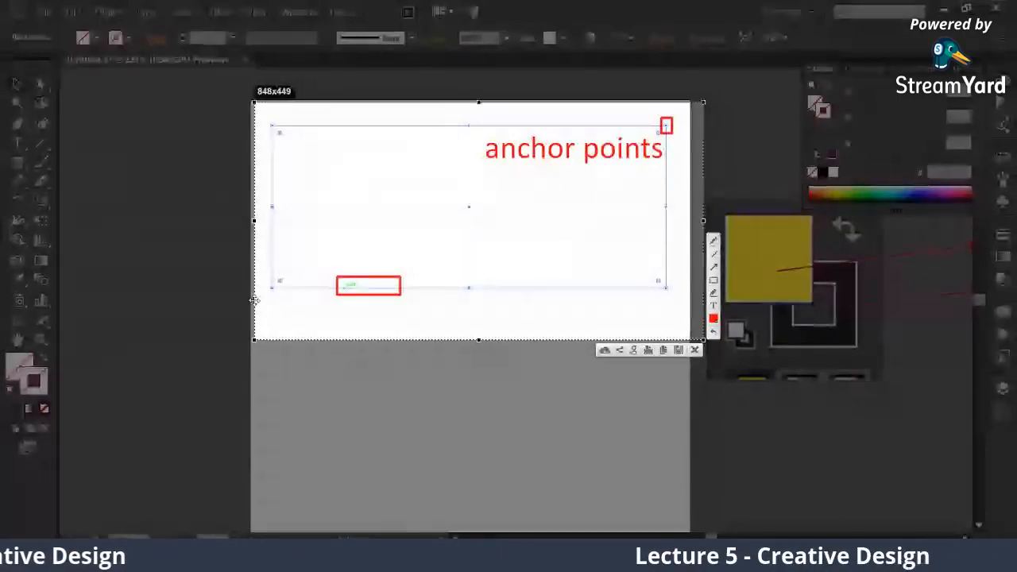
left_click(12, 91)
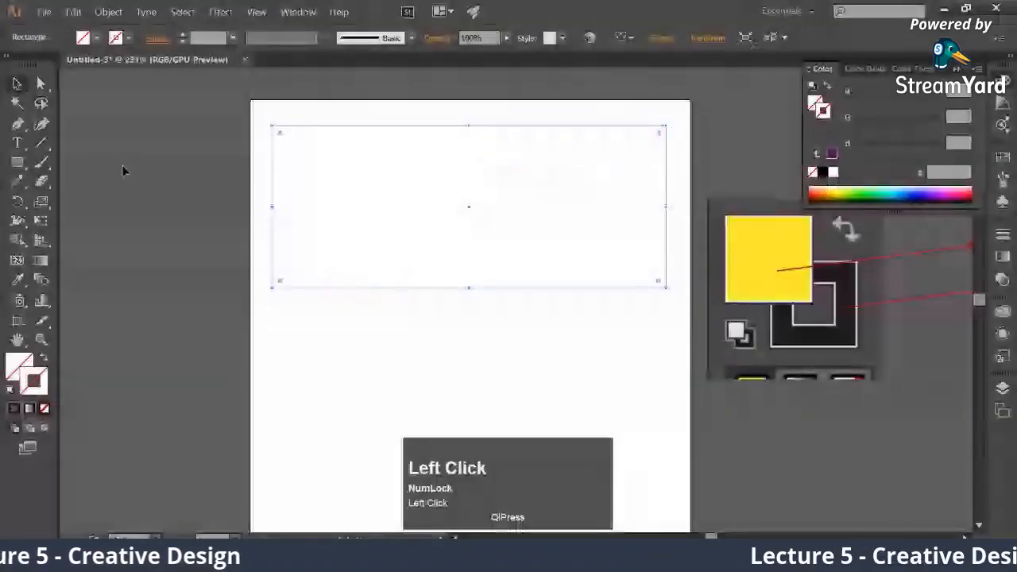
Draw a new wide rectangle without fill or stroke across the upper part of the artboard
left_click(264, 128)
left_click_drag(279, 129, 649, 280)
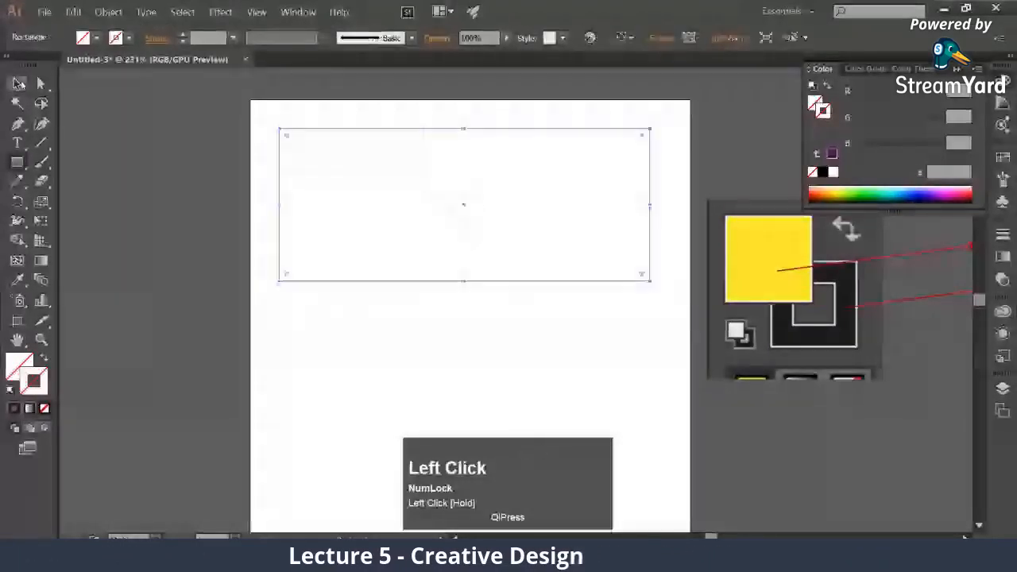
left_click(19, 82)
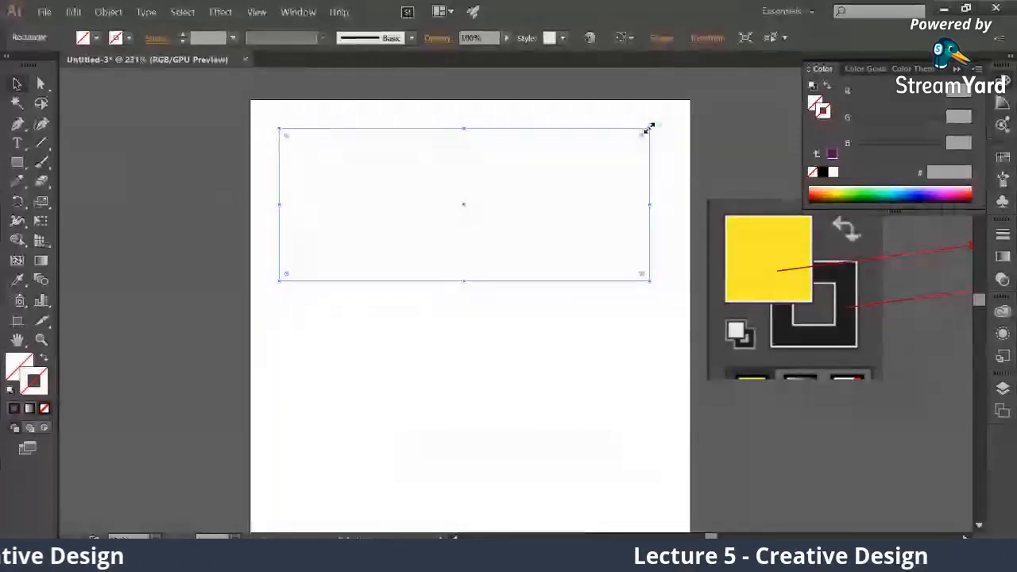
Resize the new rectangle by its side and corner handles, narrowing it to nearly square and stretching it wide again
mouse_move(650, 129)
left_mouse_down()
mouse_move(358, 266)
mouse_move(650, 125)
mouse_move(473, 215)
mouse_move(398, 241)
mouse_move(681, 127)
mouse_move(658, 132)
left_mouse_up()
left_click_drag(657, 206, 419, 229)
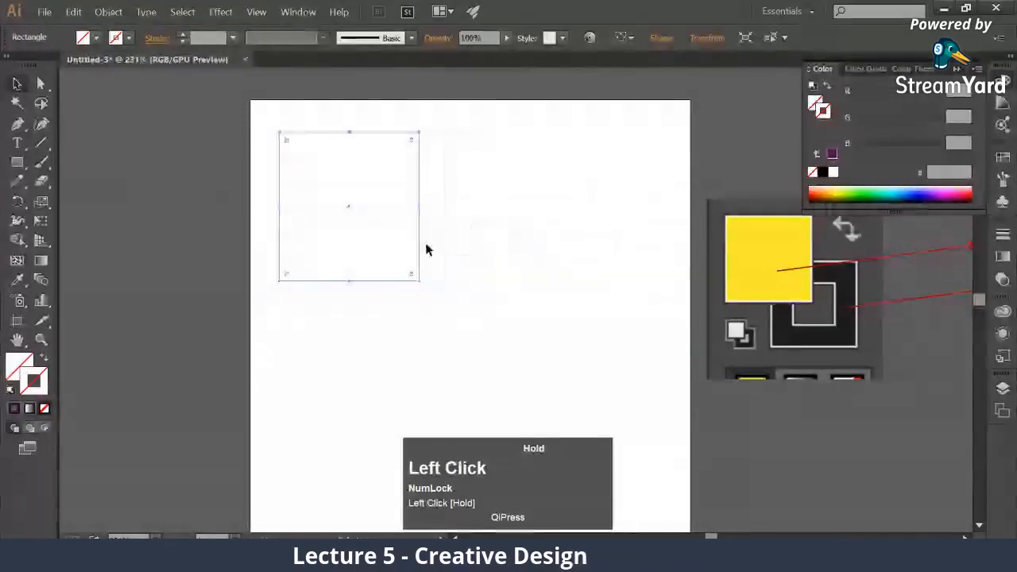
left_click_drag(424, 284, 656, 300)
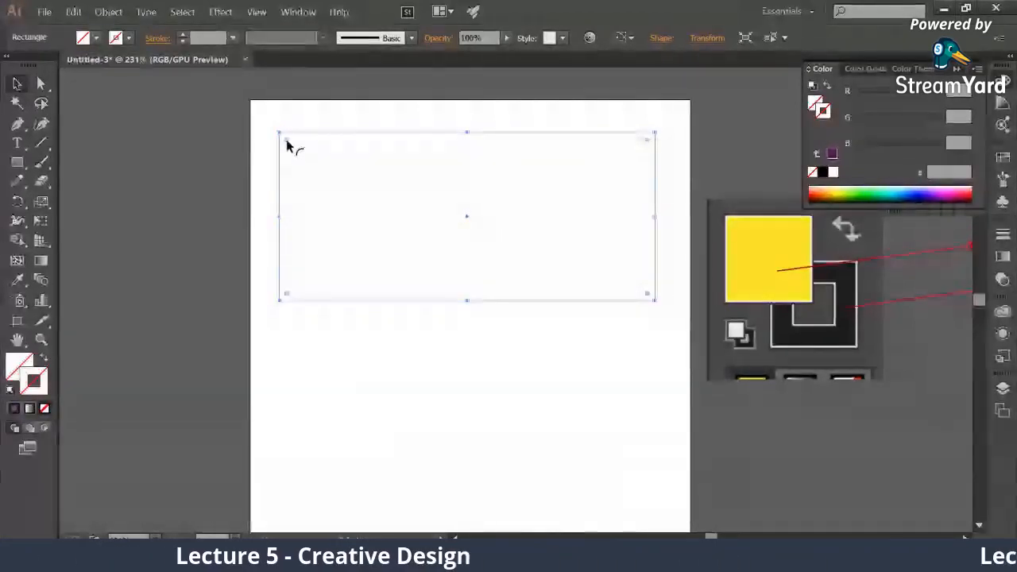
Round all four corners of the rectangle slightly, fill it with magenta d20bd8, and deselect it
left_click_drag(288, 143, 324, 196)
key("ctrl+z")
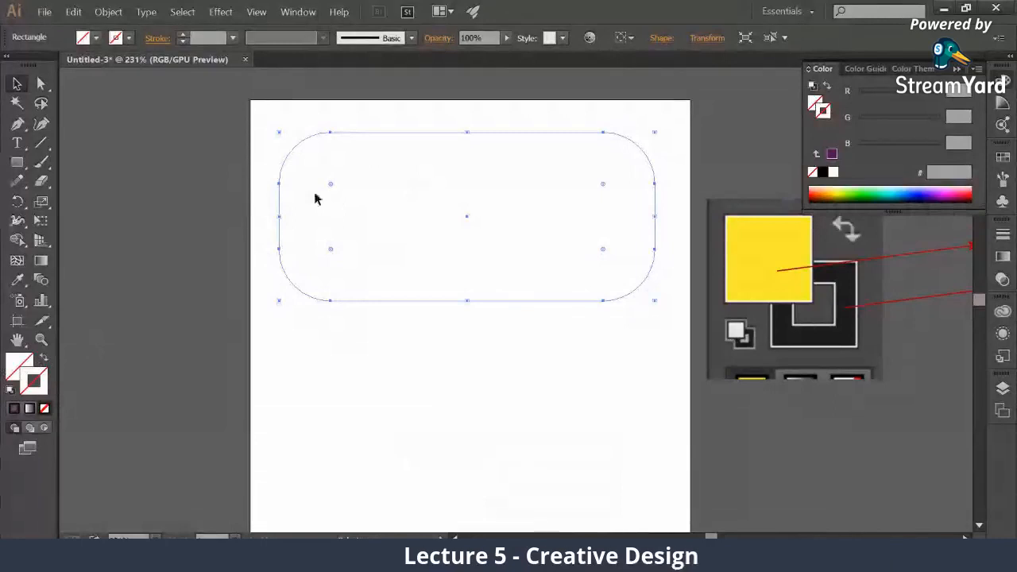
double_click(18, 367)
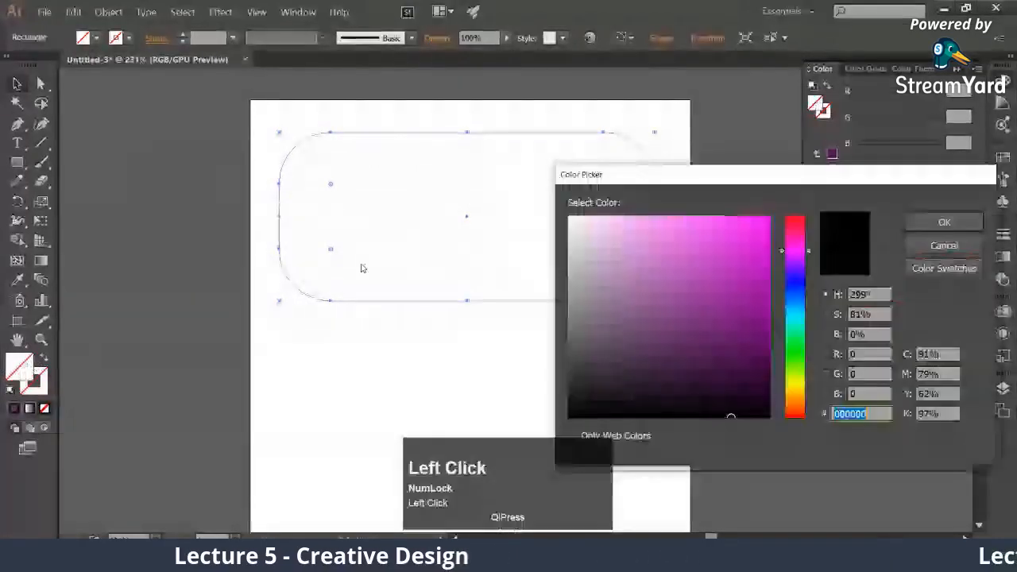
left_click(760, 241)
left_click(944, 222)
mouse_move(330, 184)
left_mouse_down()
mouse_move(311, 167)
mouse_move(344, 199)
mouse_move(310, 158)
mouse_move(326, 181)
mouse_move(321, 175)
left_mouse_up()
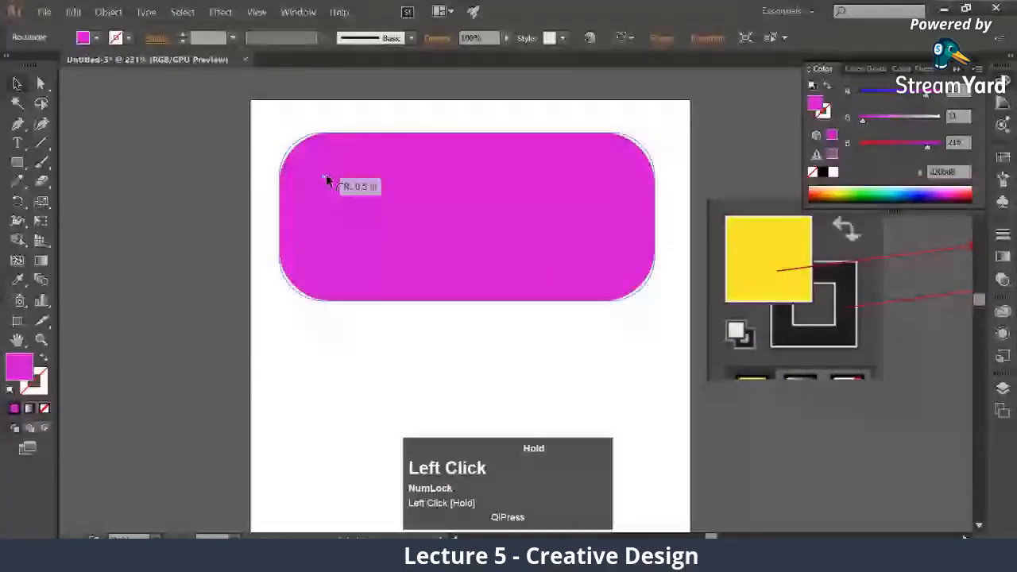
left_click(184, 100)
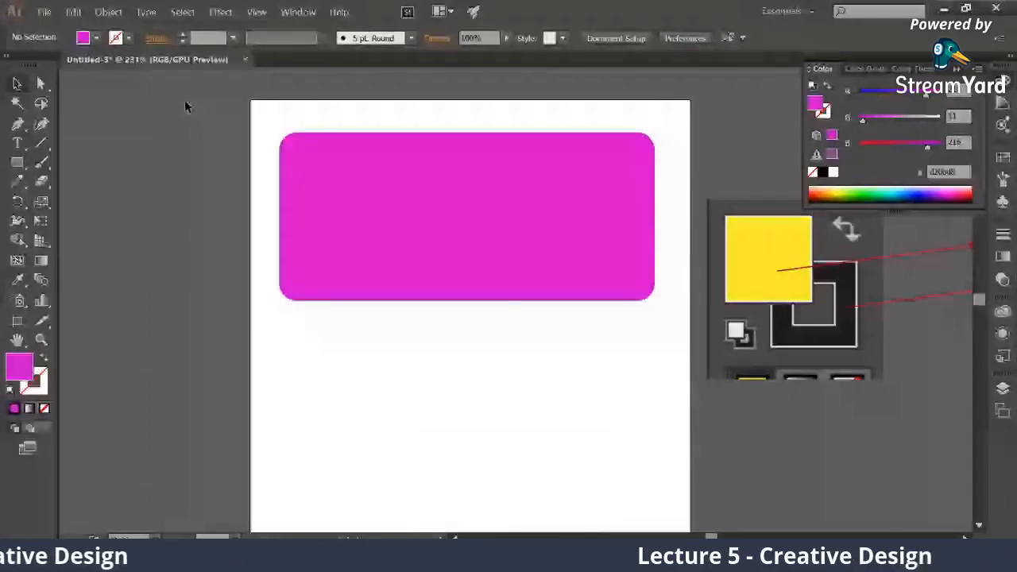
Shrink the magenta rectangle from its upper-right corner and right side, and return its rounded corners to square
left_click_drag(273, 125, 356, 319)
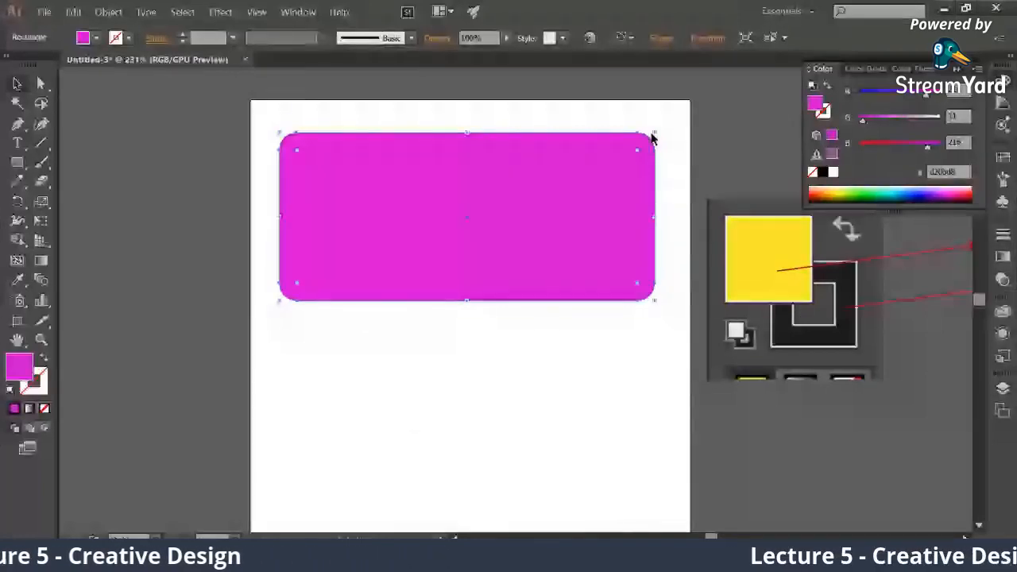
left_click_drag(654, 136, 612, 145)
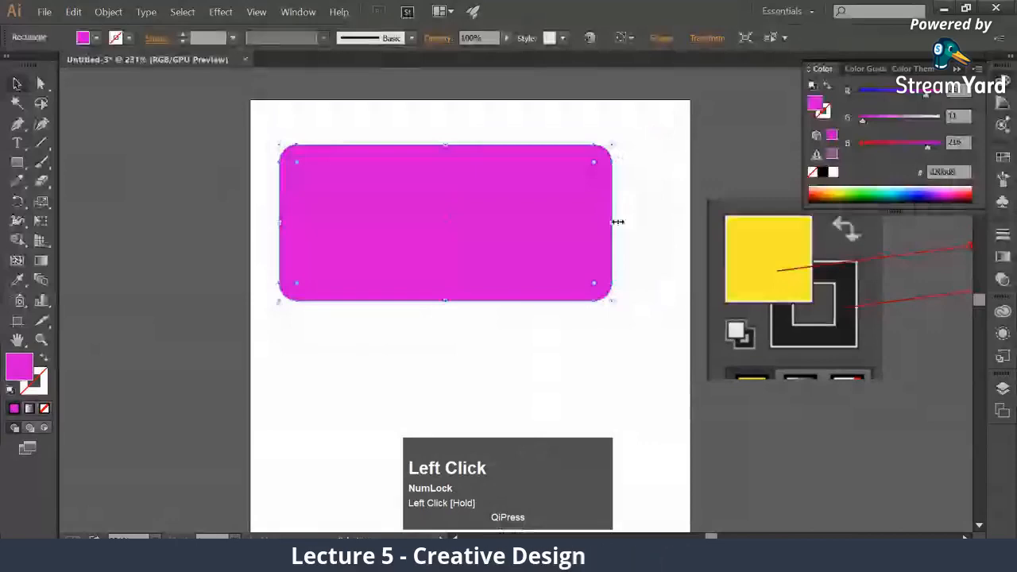
left_click_drag(618, 222, 545, 222)
left_click_drag(297, 163, 249, 104)
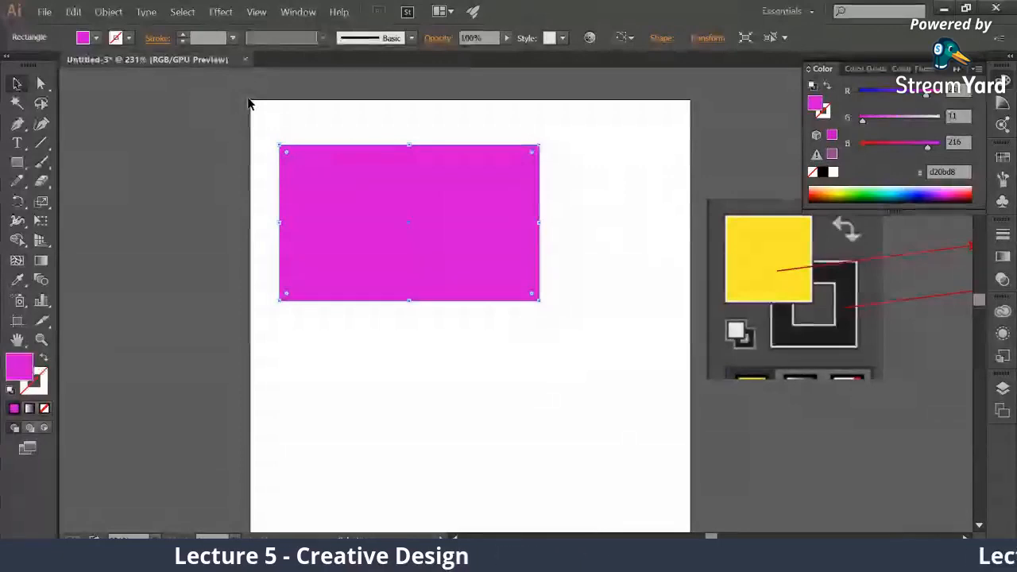
Switch to the StreamYard studio to check the viewers' latest comments, and return to Illustrator
left_click(111, 559)
left_click(108, 531)
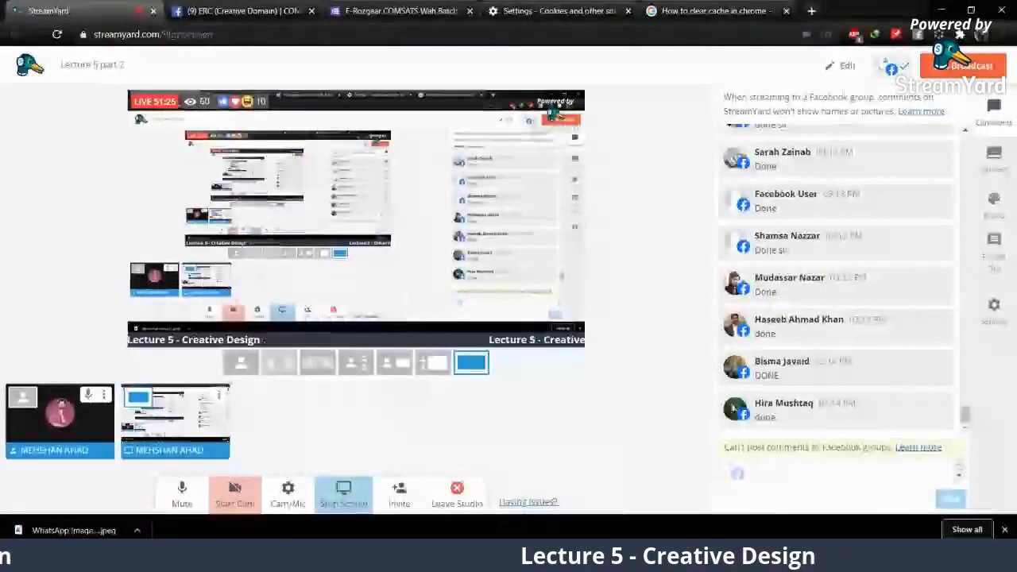
left_click(208, 558)
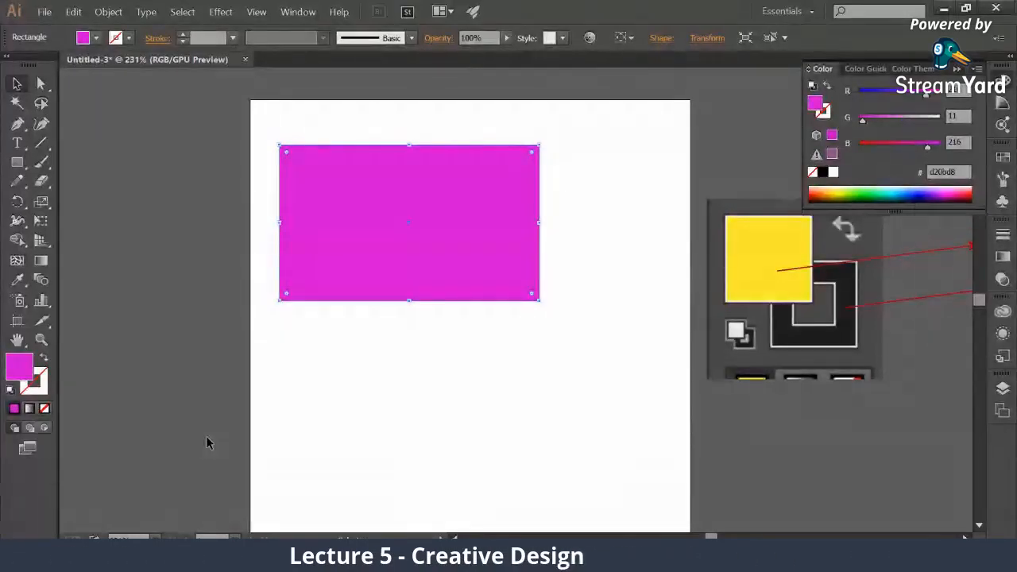
Delete the yellow fill-and-stroke picture beside the artboard and the magenta rectangle on it
left_click(761, 278)
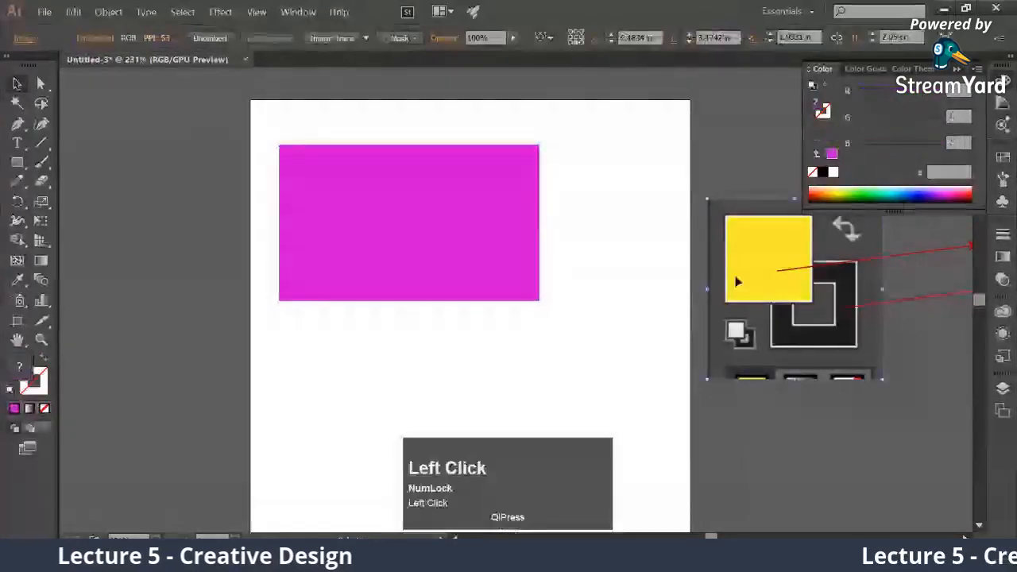
key("Delete")
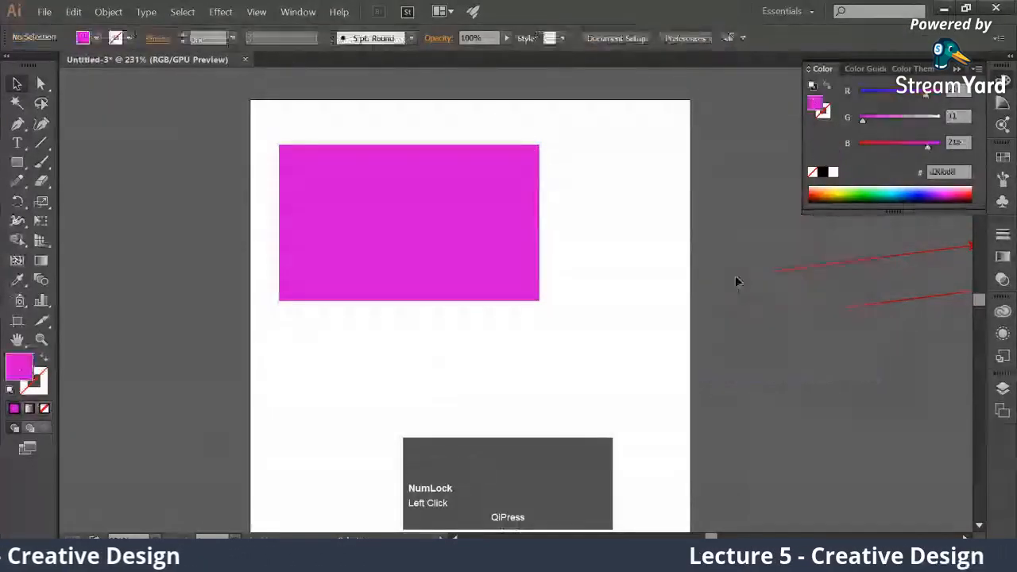
left_click(427, 209)
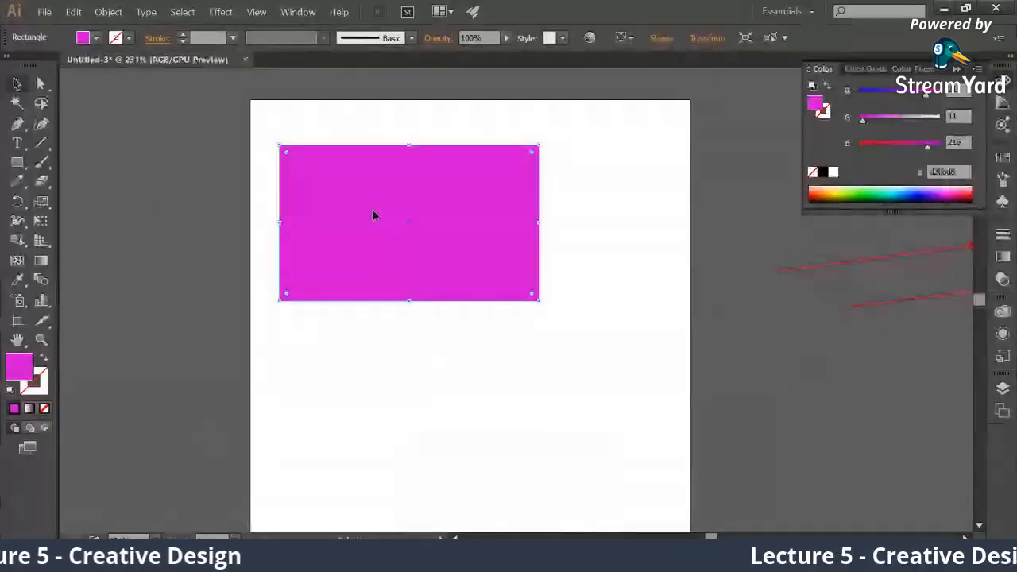
key("Delete")
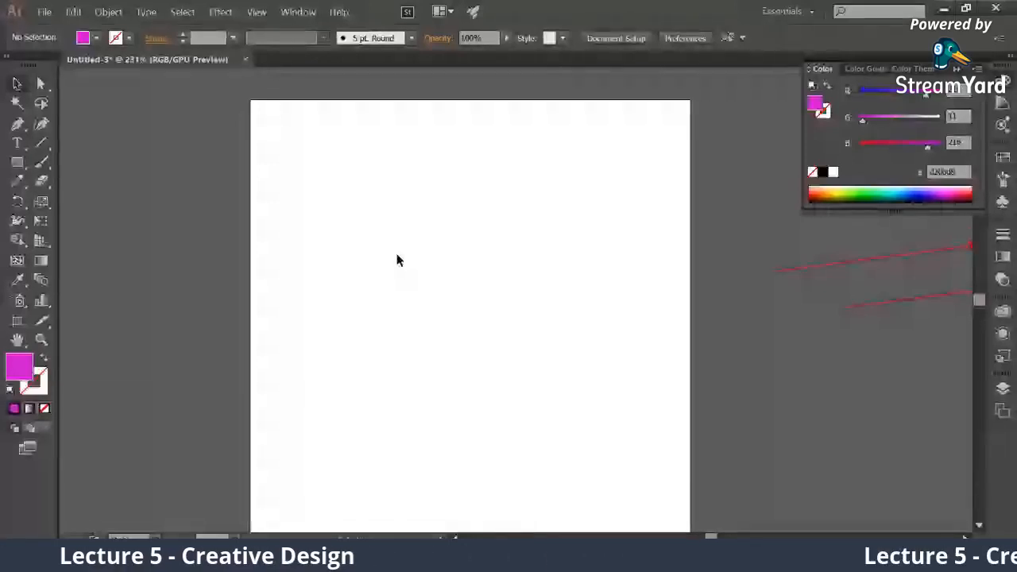
Switch to StreamYard, reveal the hidden comment in the live chat, read through the newest comments, and return to Illustrator
left_click(103, 534)
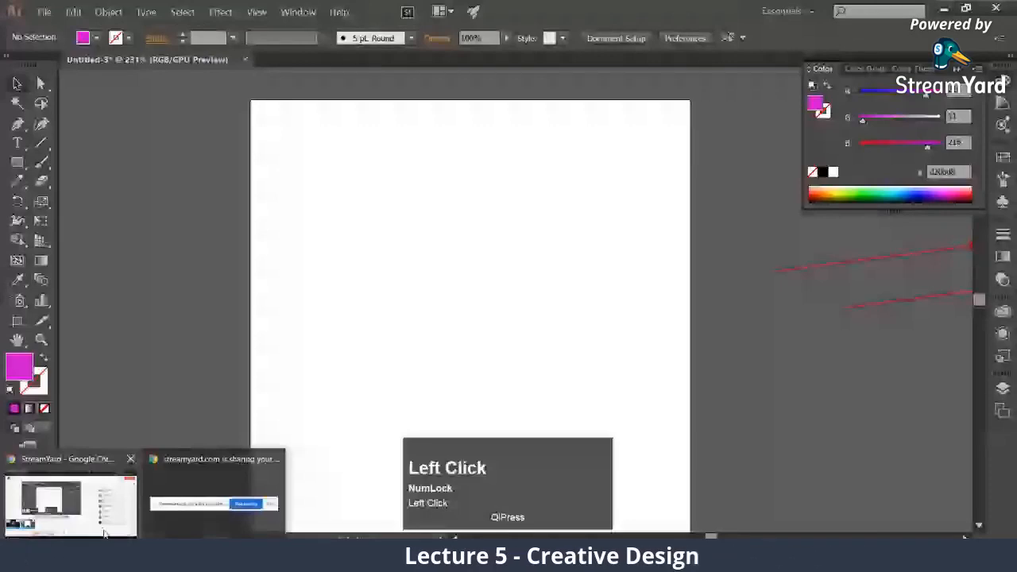
left_click(103, 531)
scroll(861, 337, "up", 2)
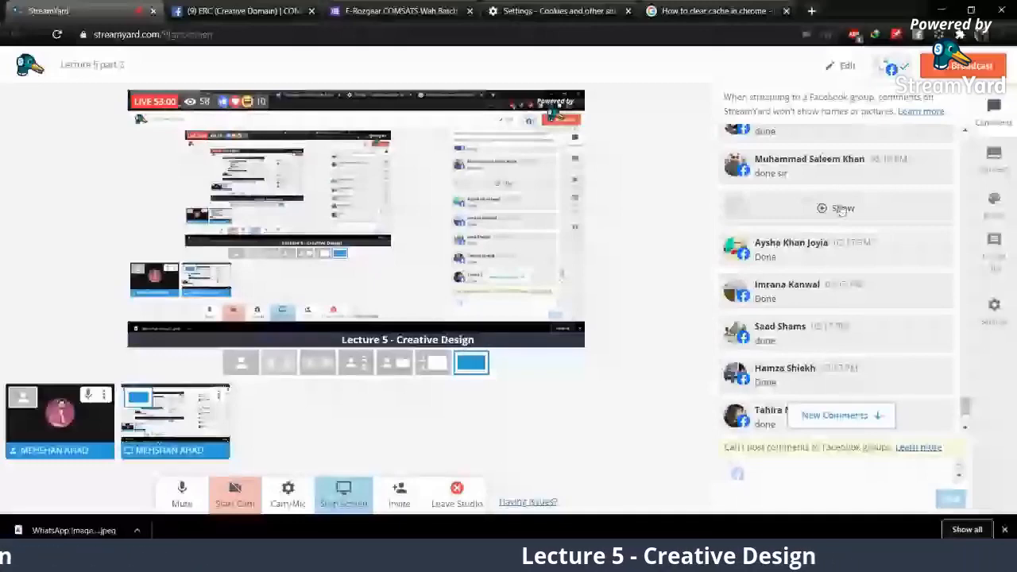
left_click(842, 209)
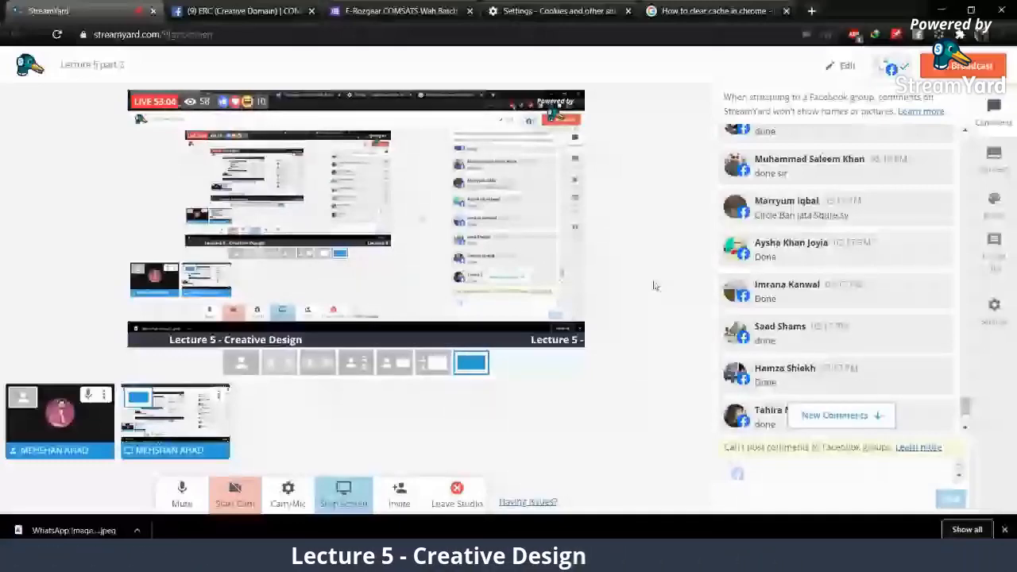
scroll(783, 309, "down", 3)
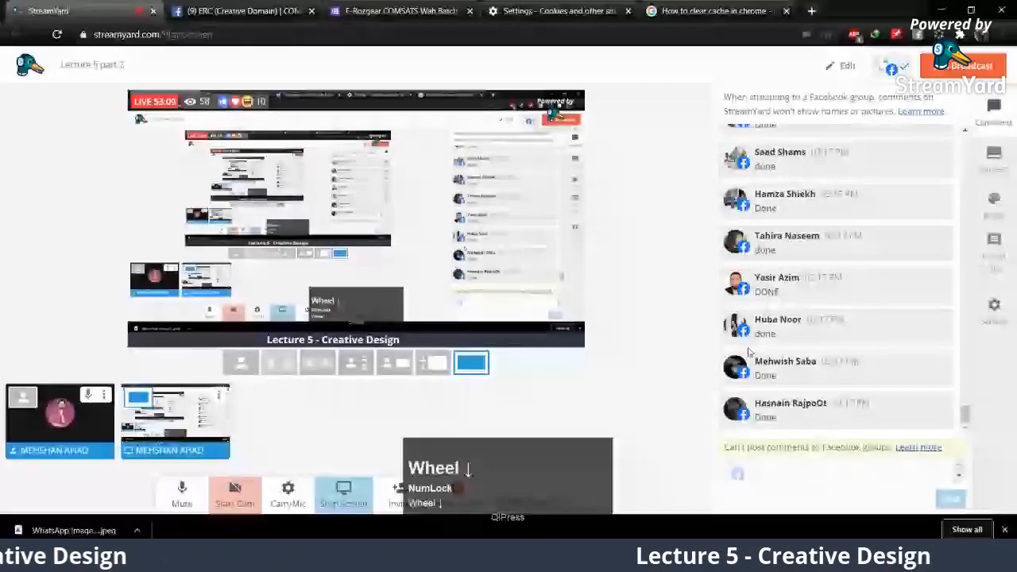
left_click(318, 557)
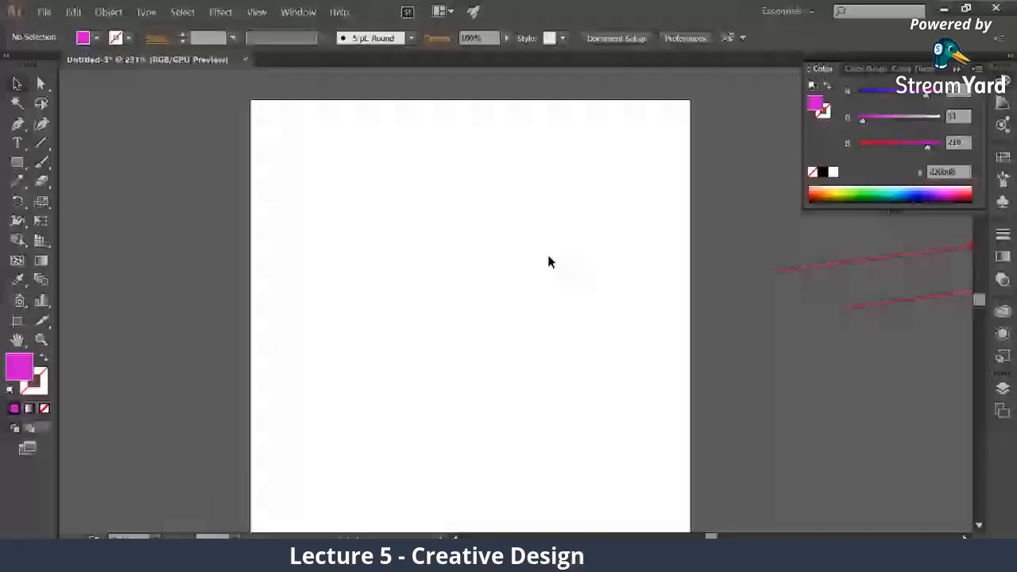
Delete the two red arrow lines left beside the artboard
left_click_drag(753, 238, 875, 332)
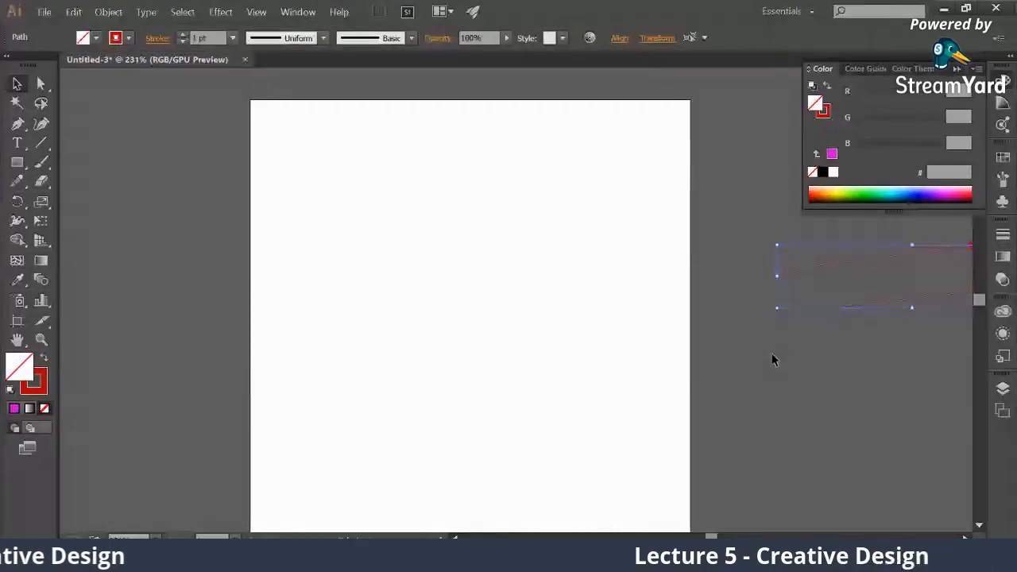
key("Delete")
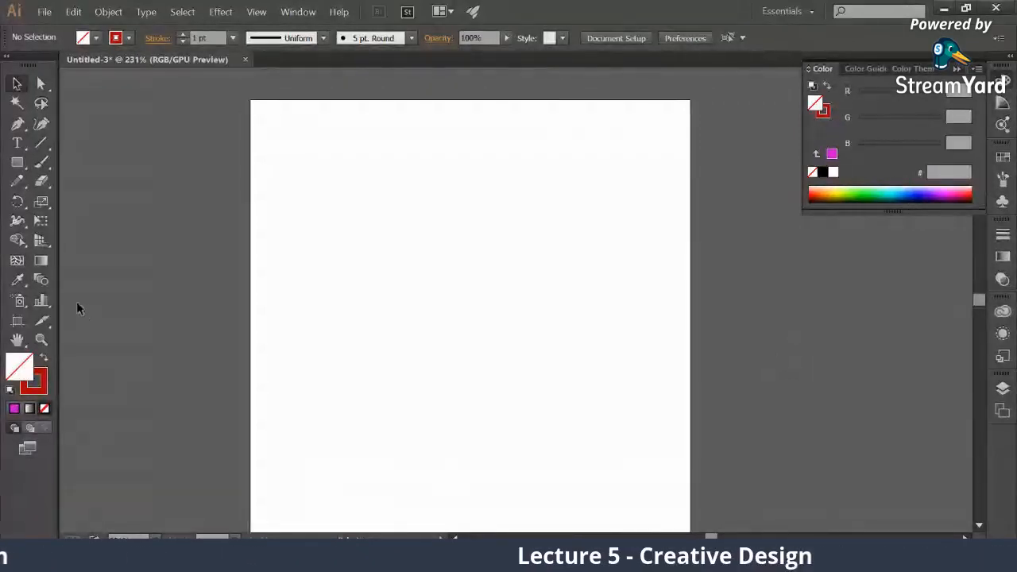
right_click(17, 161)
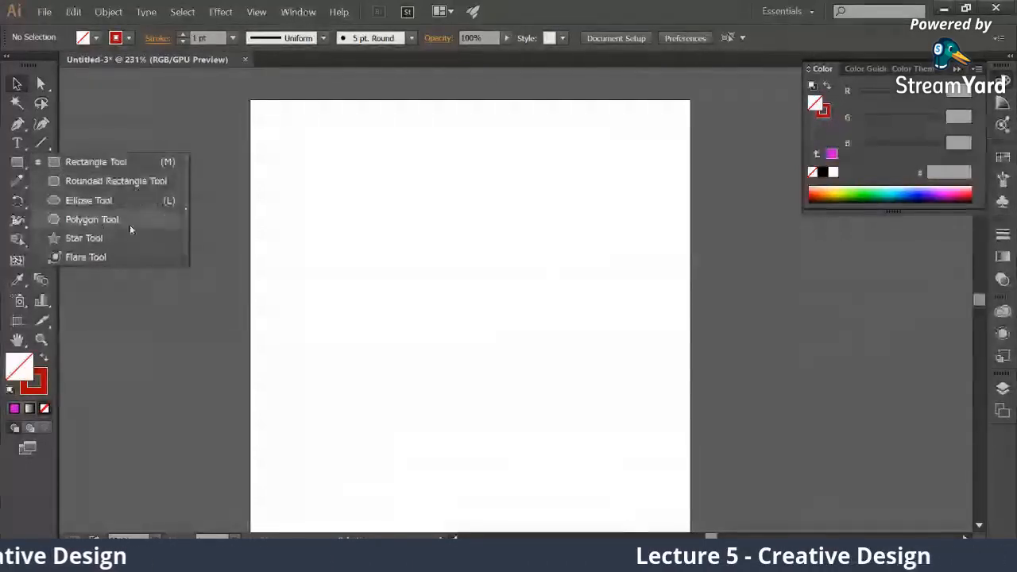
left_click(88, 162)
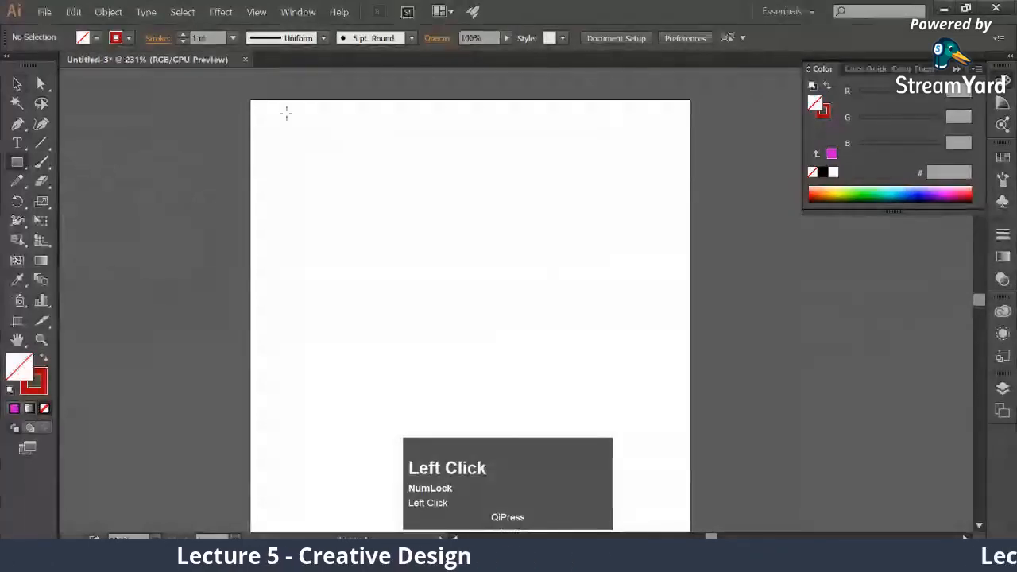
left_click_drag(263, 113, 418, 207)
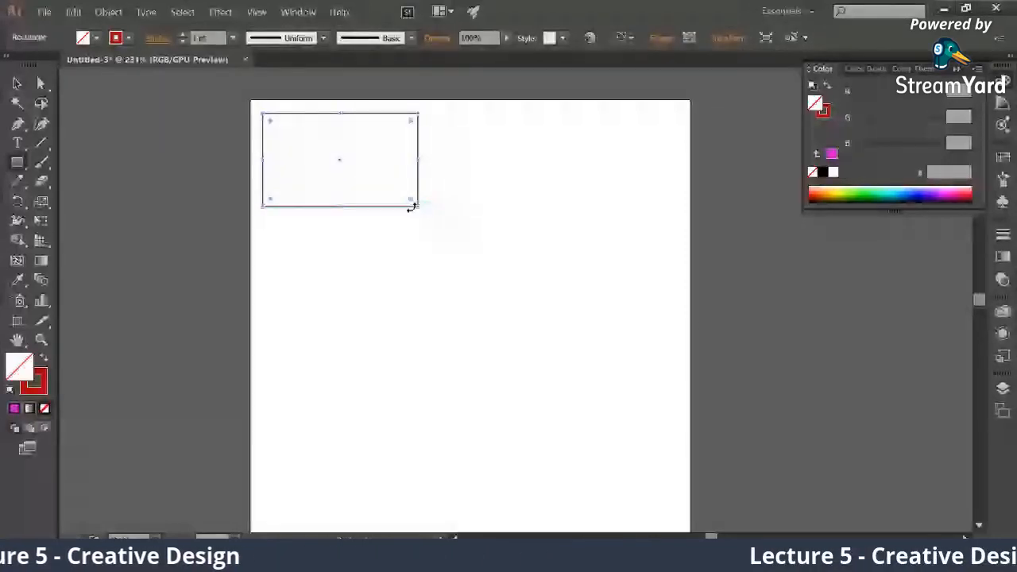
key("ctrl+z")
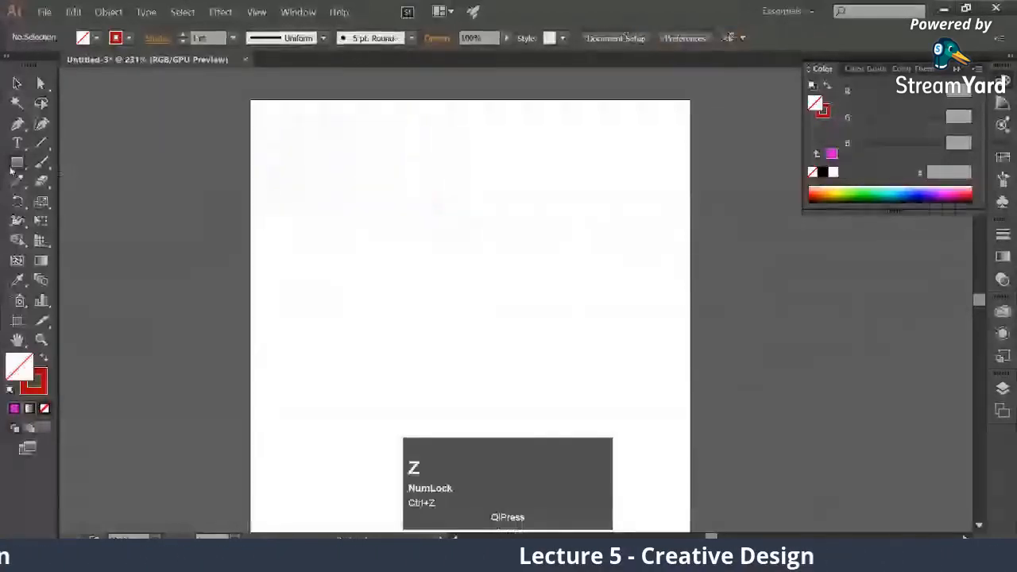
Draw a large square in the artboard's upper-left area and swap its fill and stroke for a red fill without stroke
left_click(330, 116)
left_click_drag(273, 118, 502, 347)
left_click(46, 363)
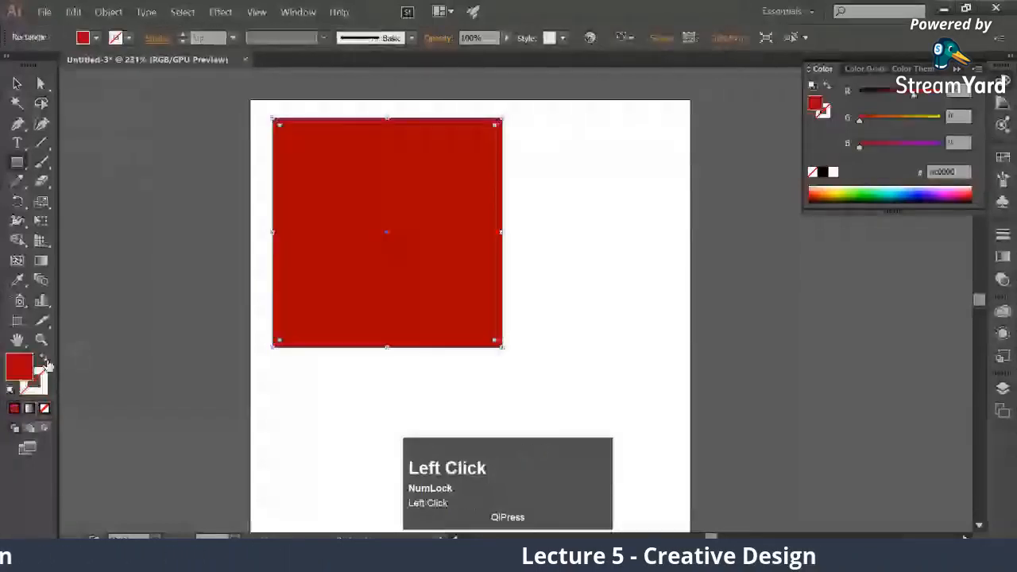
Add the text "width = height" beside the red square and move it down toward the square's mid-height
left_click(16, 143)
left_click(605, 181)
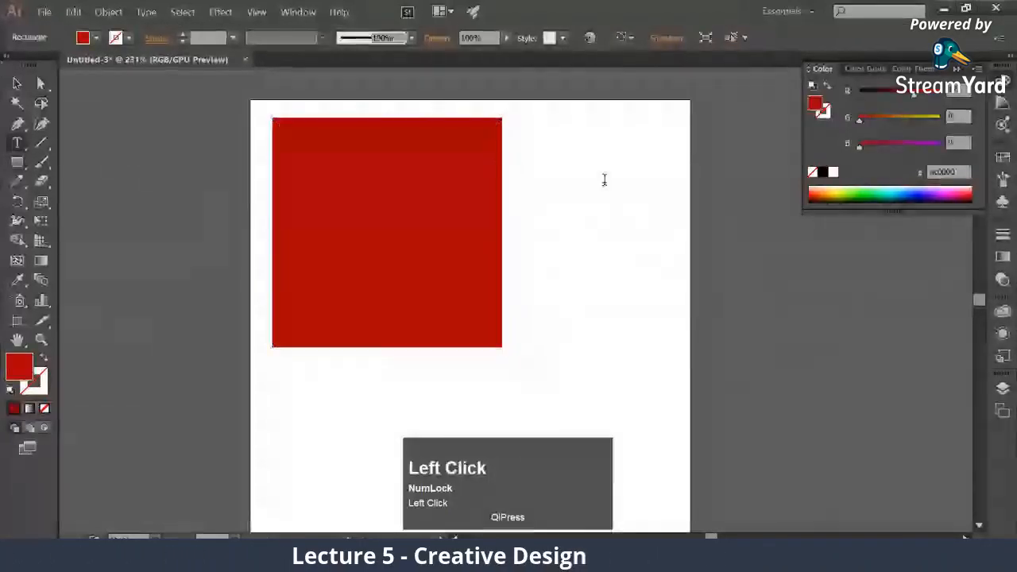
type("wid")
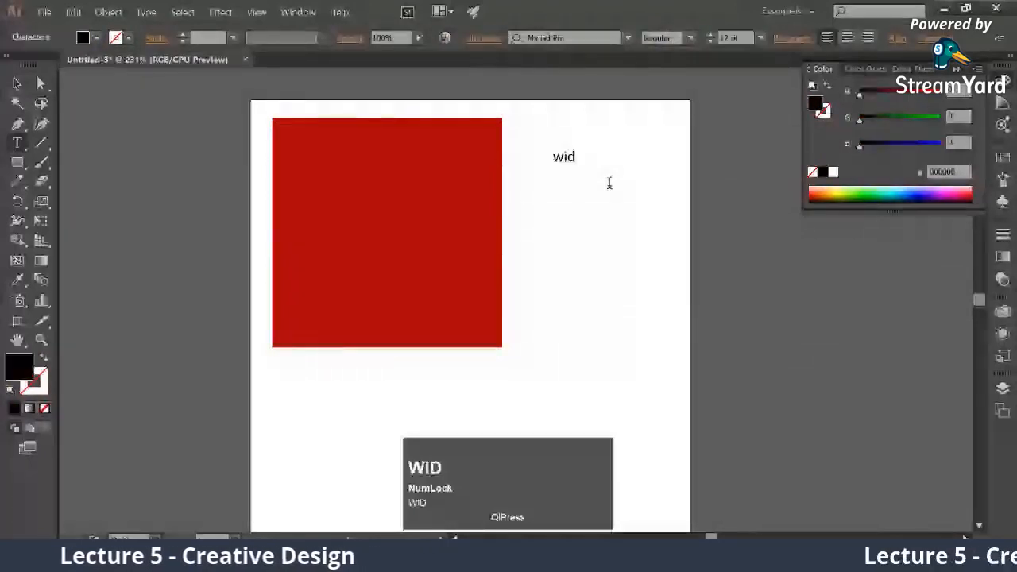
type("th = height")
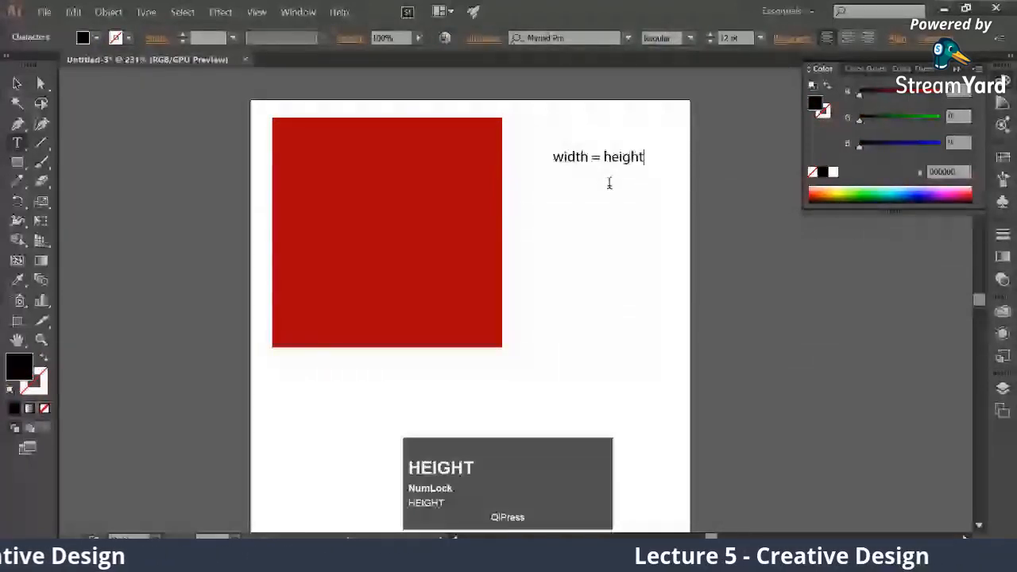
key("Escape")
left_click_drag(588, 166, 577, 220)
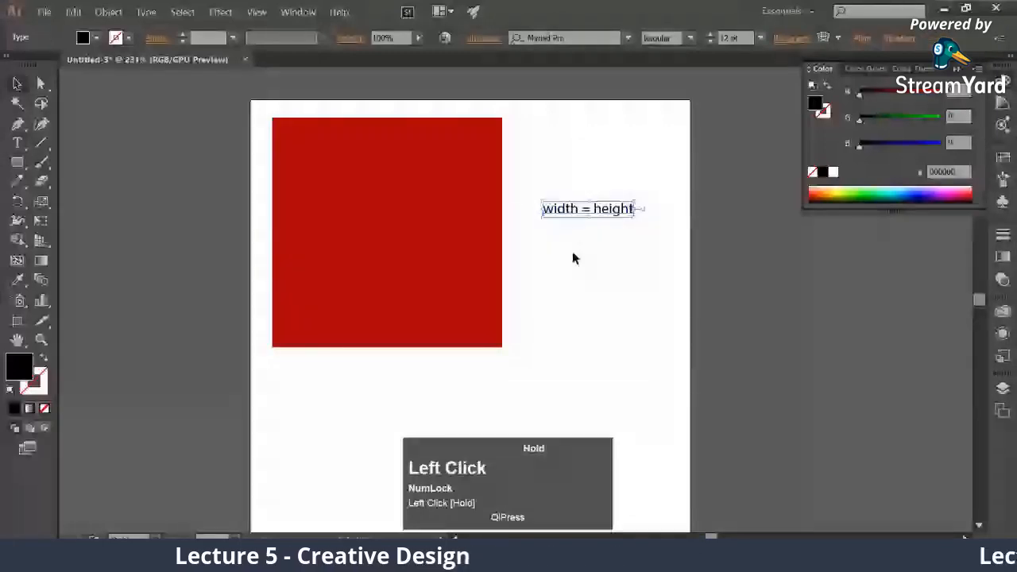
Duplicate the "width = height" text just below itself, change the copy to "Square", enlarge it, and deselect it
left_click_drag(562, 211, 562, 245)
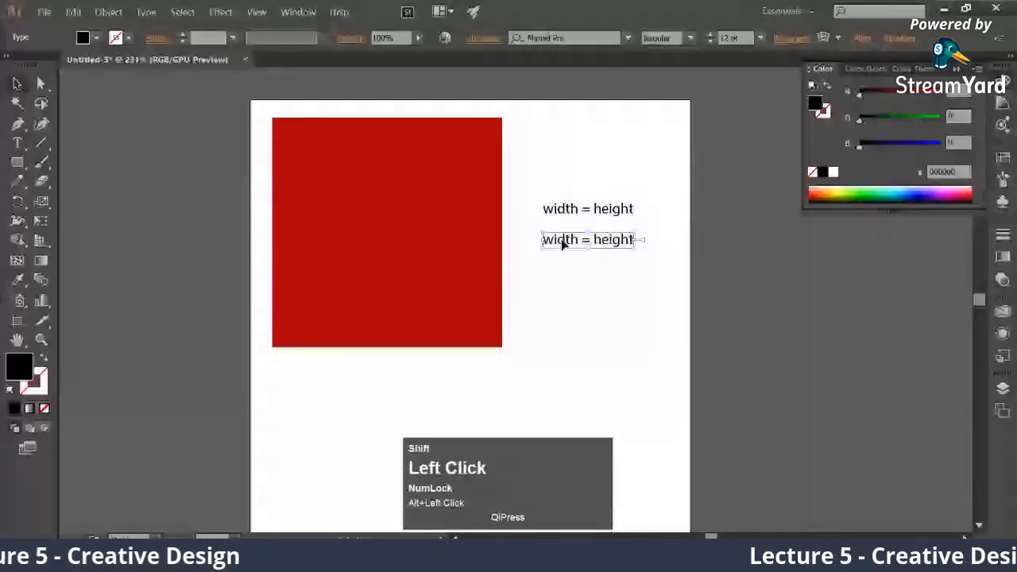
double_click(562, 241)
key("ctrl+a")
type("Square")
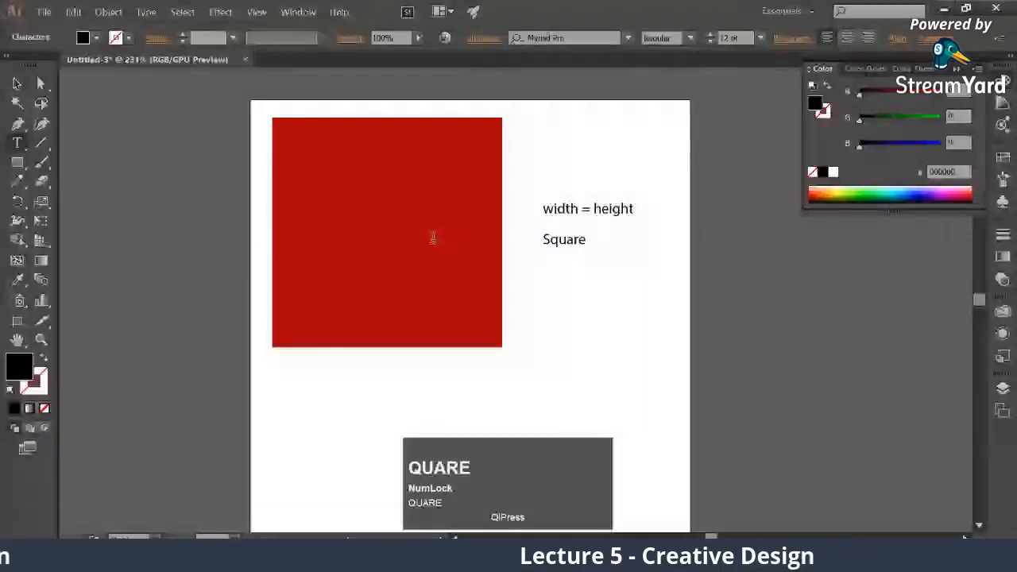
left_click_drag(595, 241, 624, 254)
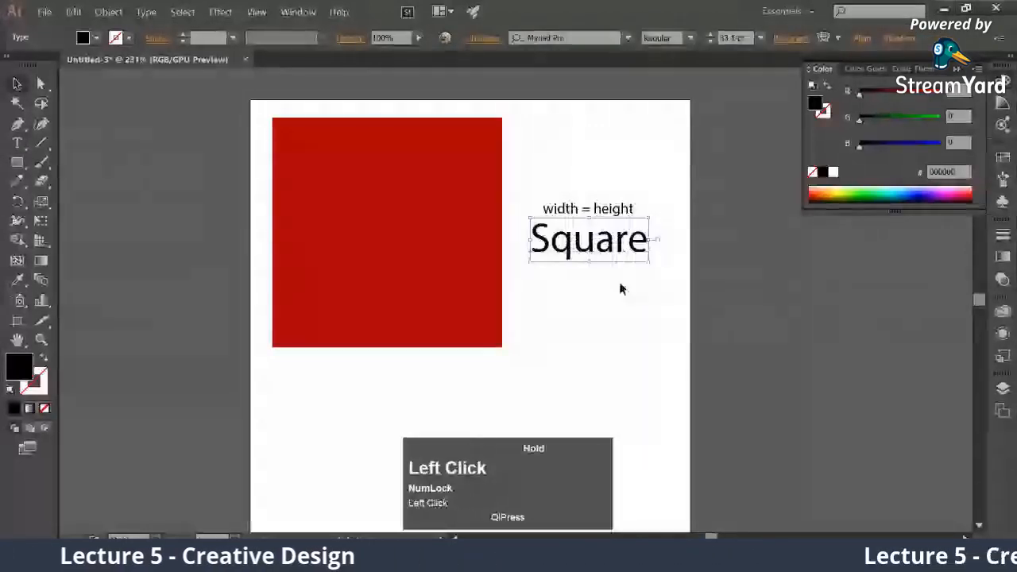
left_click(581, 259)
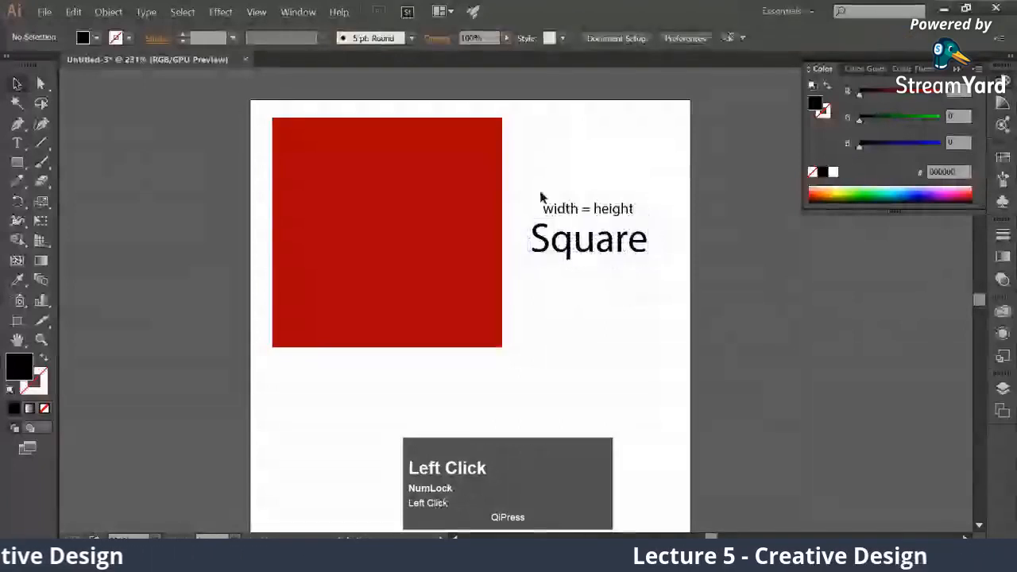
Move the red square off the artboard and both texts aside, and draw a smaller red square in the artboard's upper-left area
left_click_drag(540, 198, 501, 276)
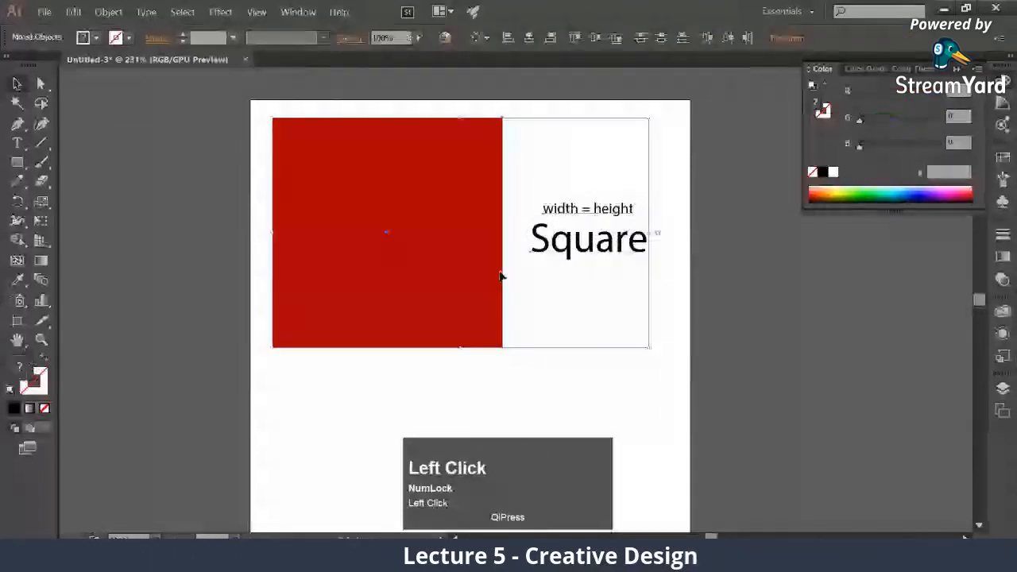
left_click(614, 249)
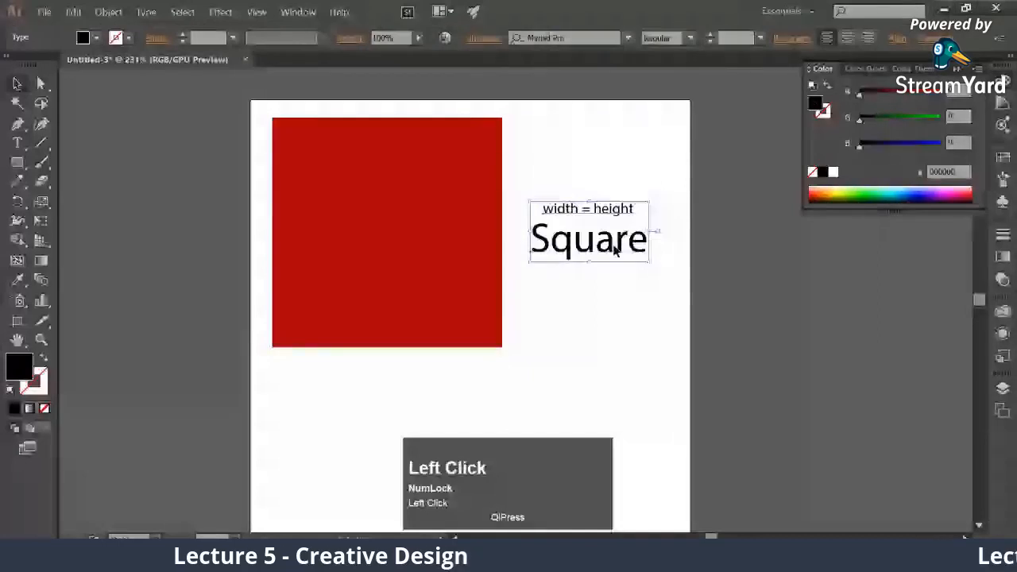
left_click_drag(278, 124, 469, 292)
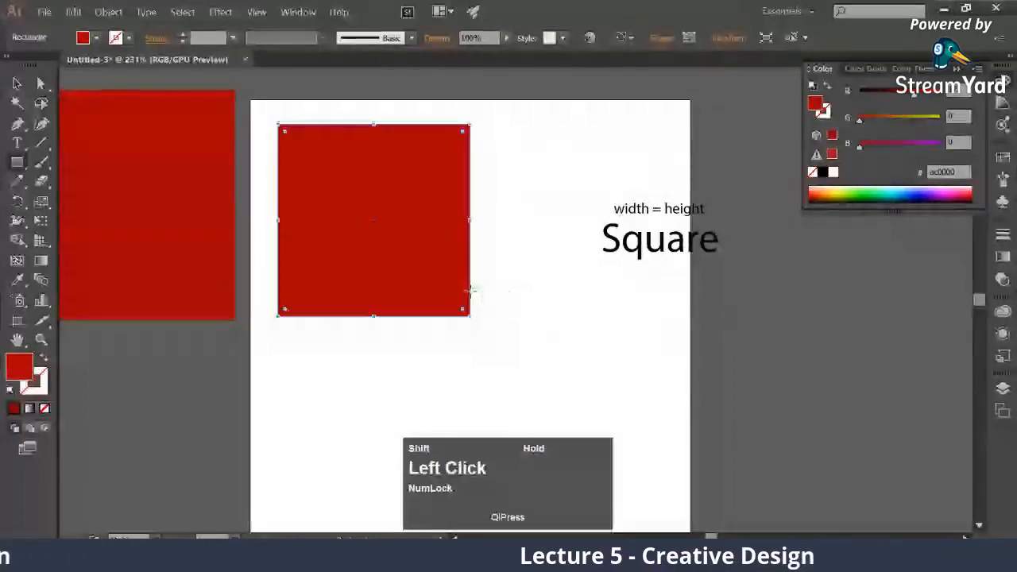
left_click(17, 82)
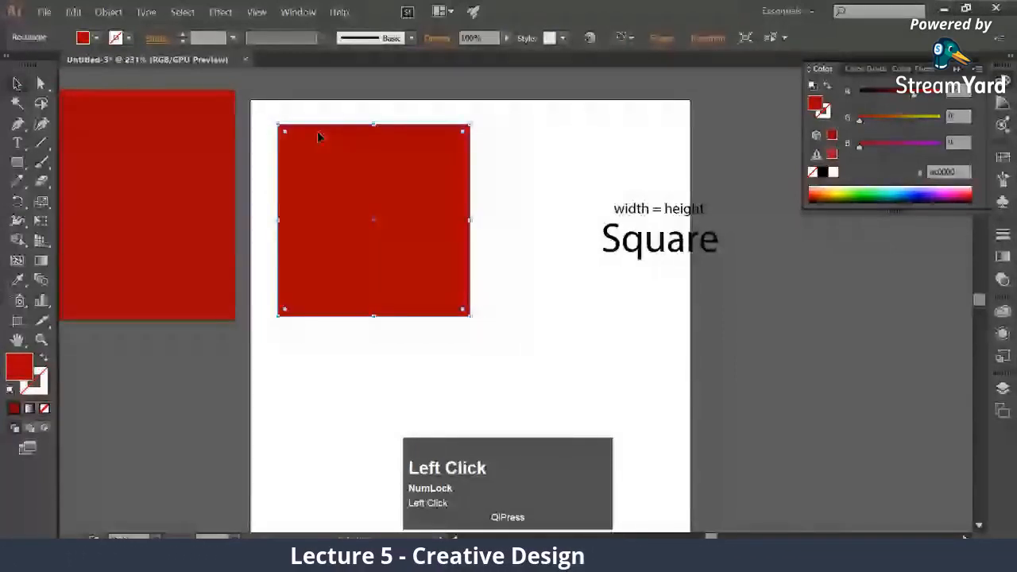
Move the "width = height" and "Square" texts together back onto the artboard beside the new red square, and deselect them
left_click(648, 238)
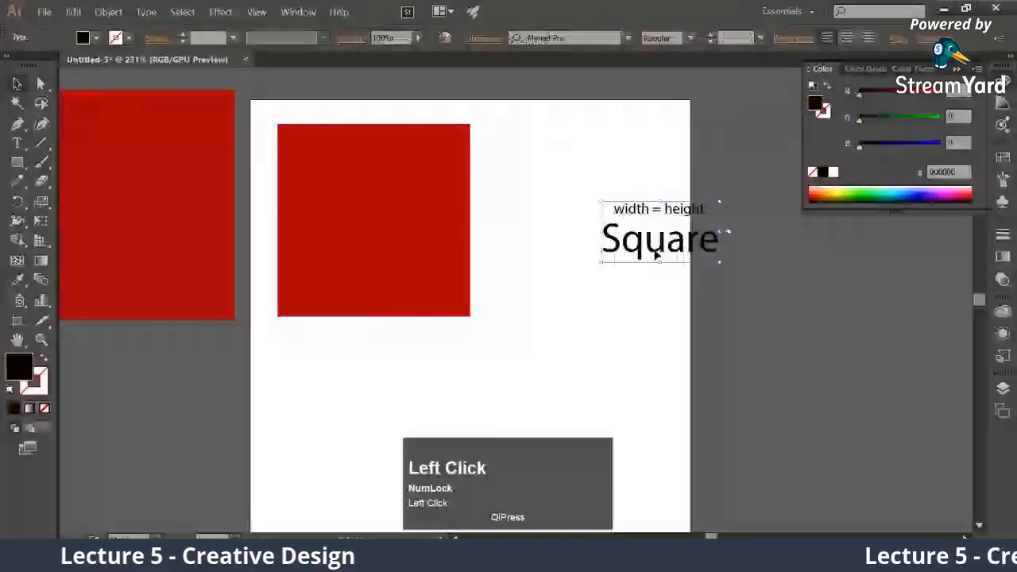
left_click_drag(647, 239, 579, 246)
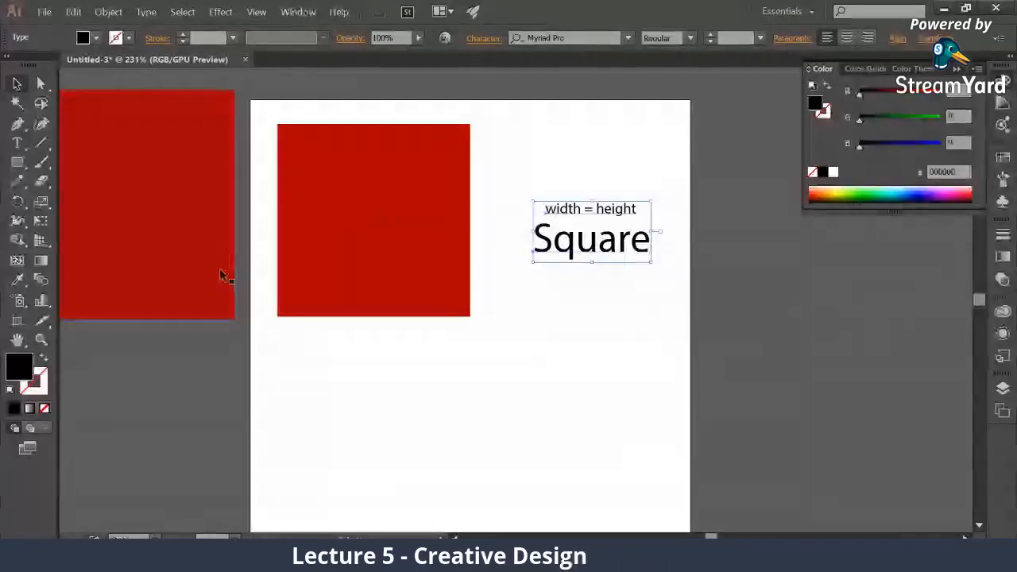
left_click(12, 85)
left_click(217, 327)
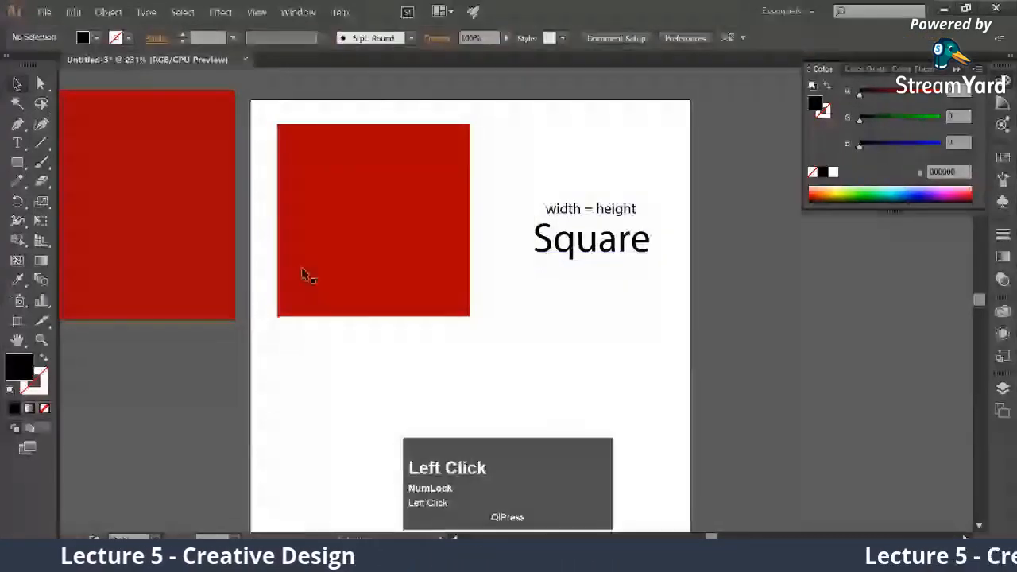
left_click_drag(304, 275, 290, 253)
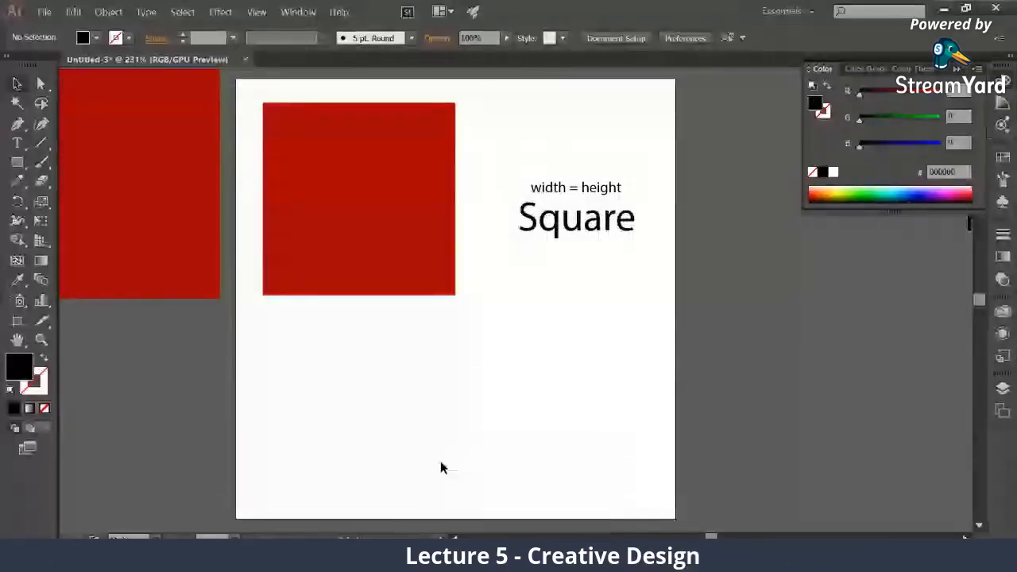
key("space")
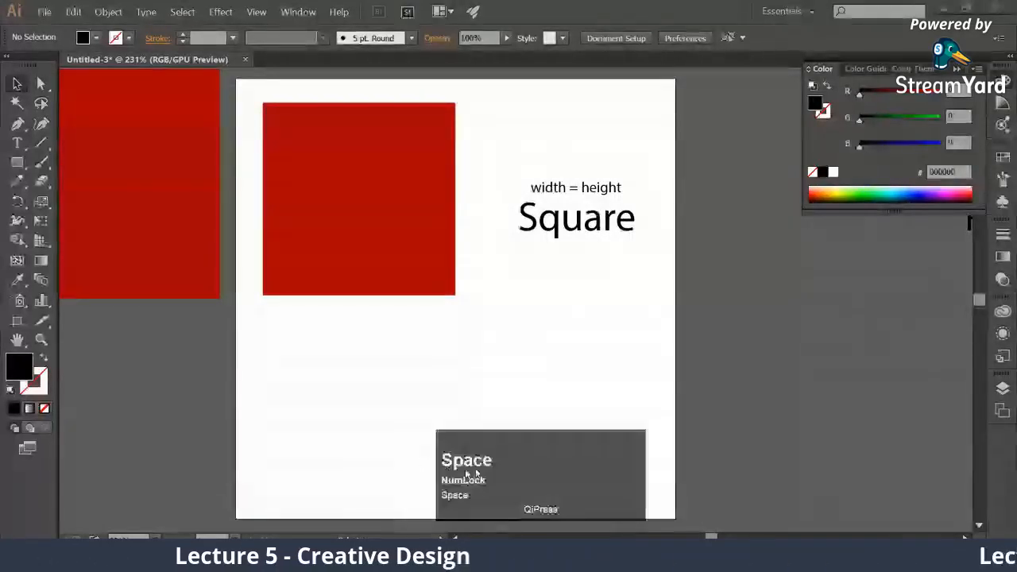
Move the red square closer to the artboard's upper-left corner, draw a wide red rectangle below it, and deselect it
left_click_drag(477, 474, 608, 458)
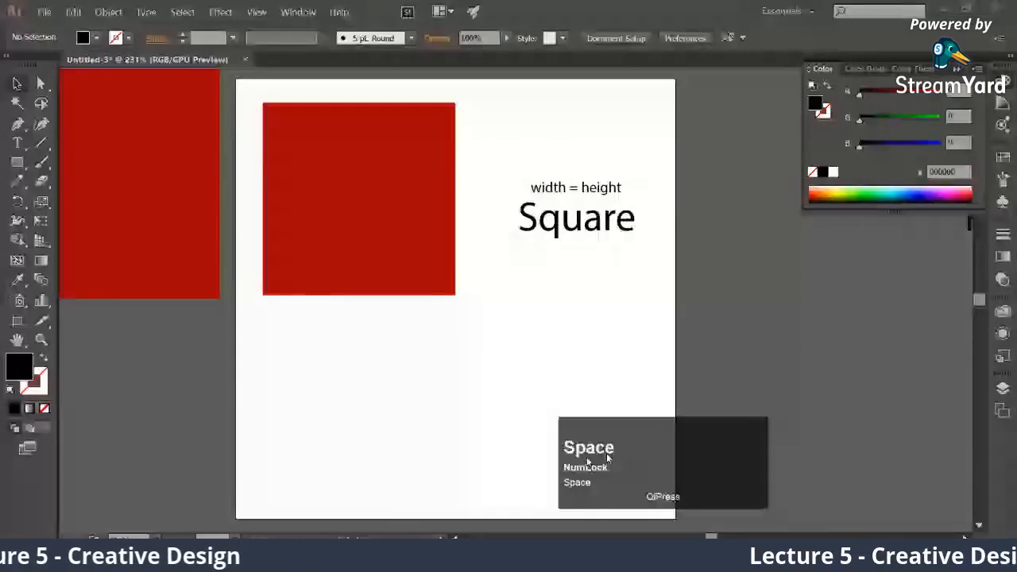
left_click_drag(405, 274, 394, 259)
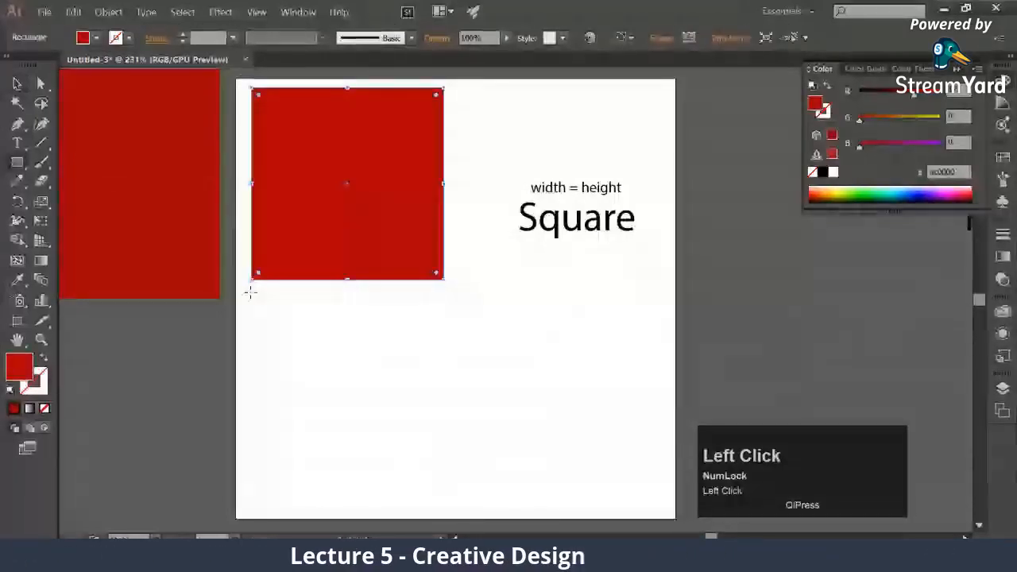
left_click_drag(250, 292, 547, 381)
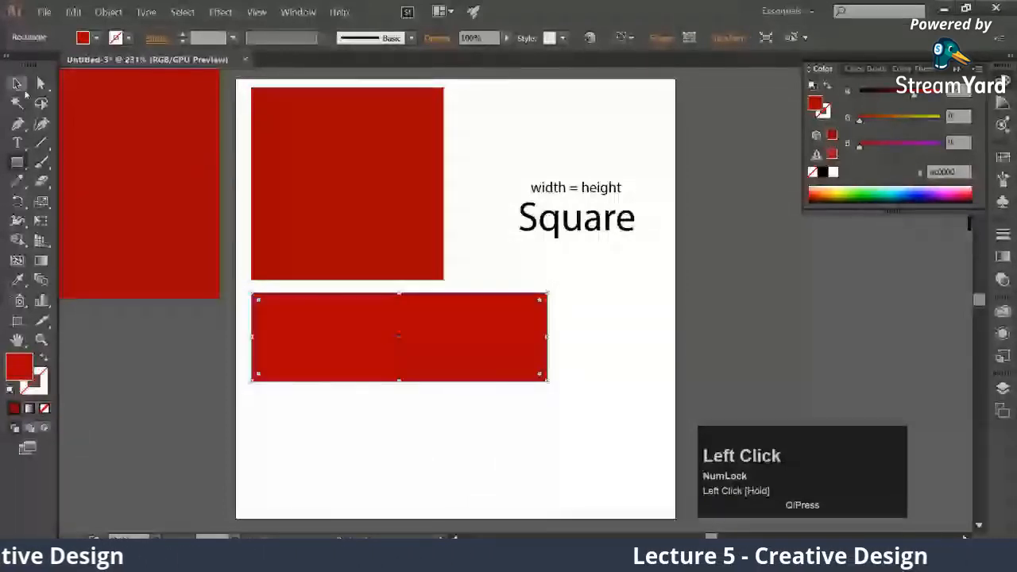
left_click(197, 391)
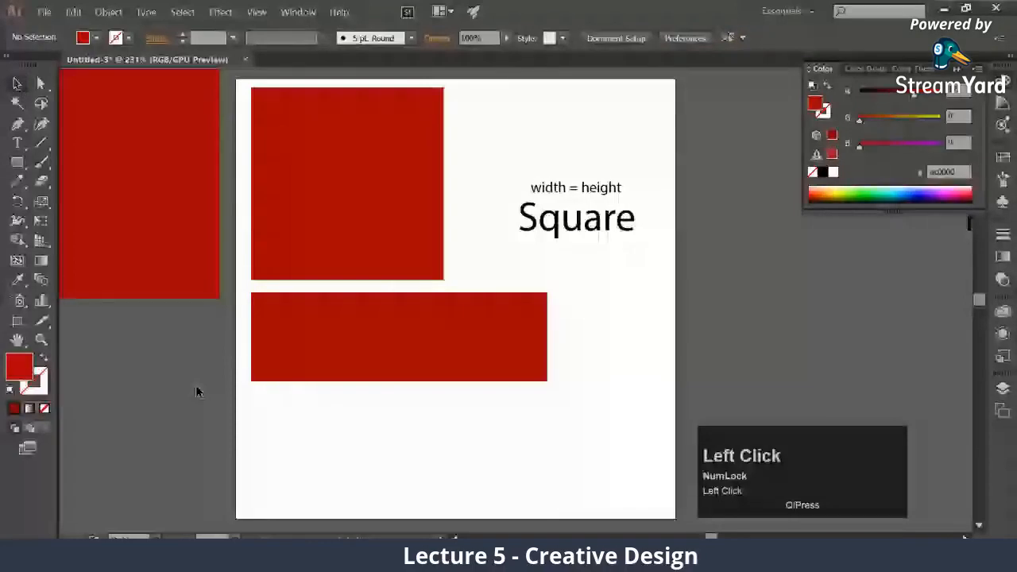
Switch to the sticky note and add the line "Holding shift makes shape in proportion" below the Redo shortcut
left_click(385, 221)
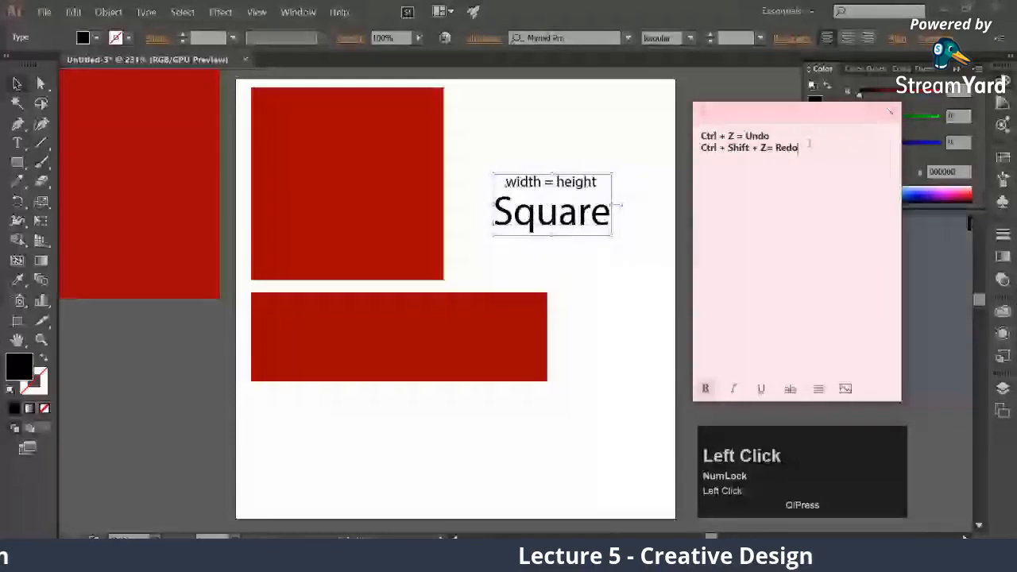
key("Return")
type("Shift")
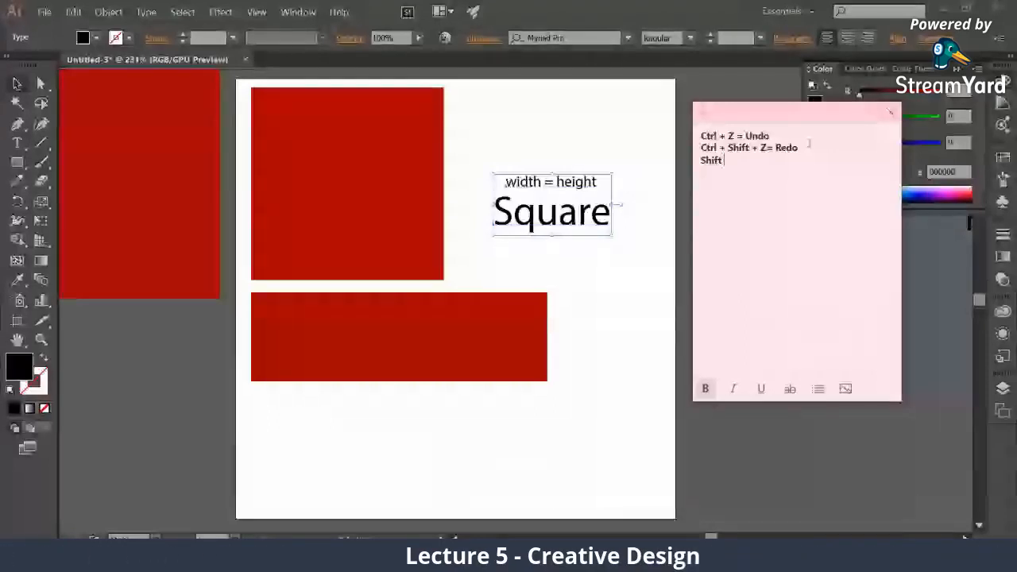
key("ctrl+z")
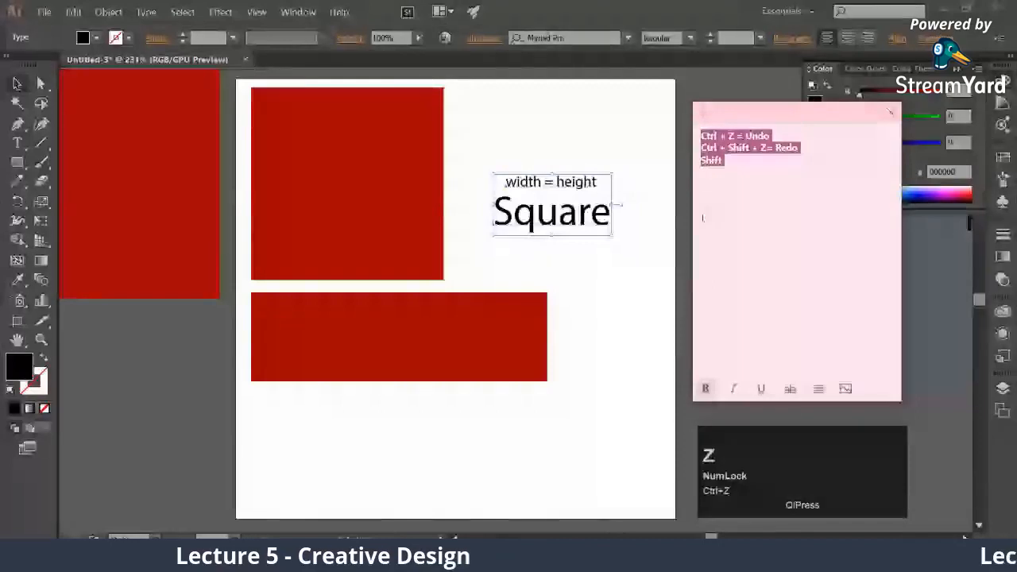
type("Ho")
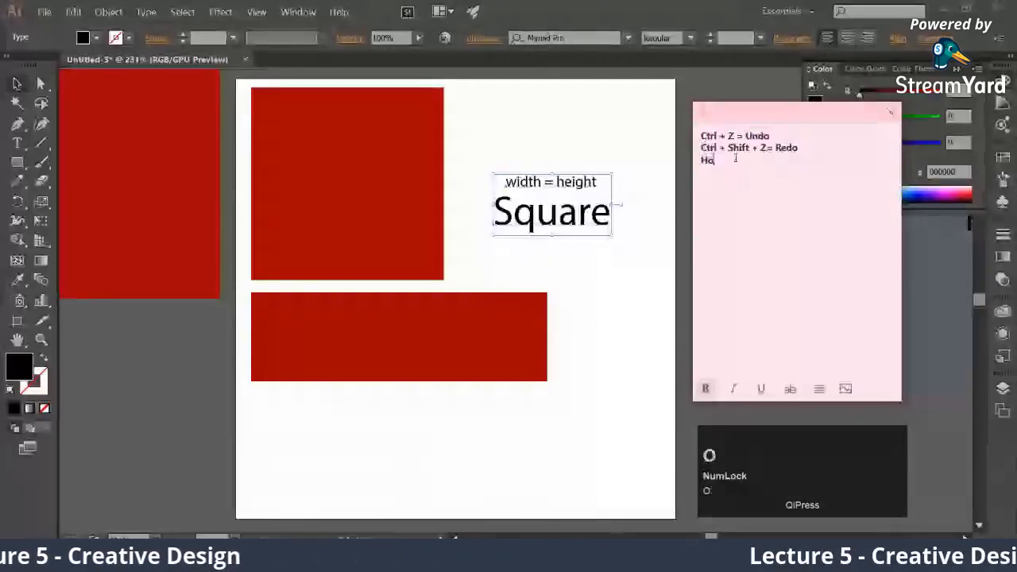
type("lding ")
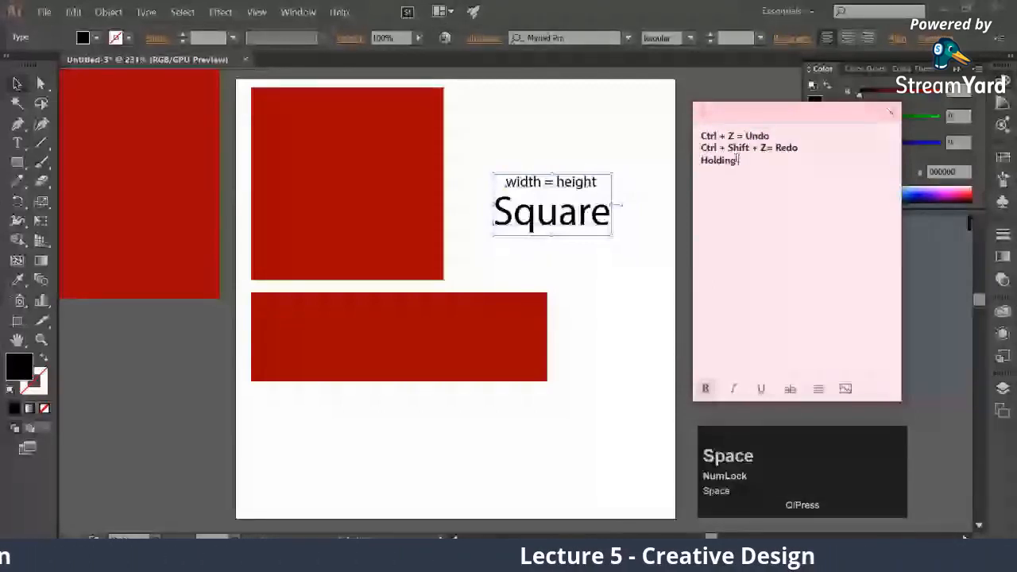
type("shift makes hsape")
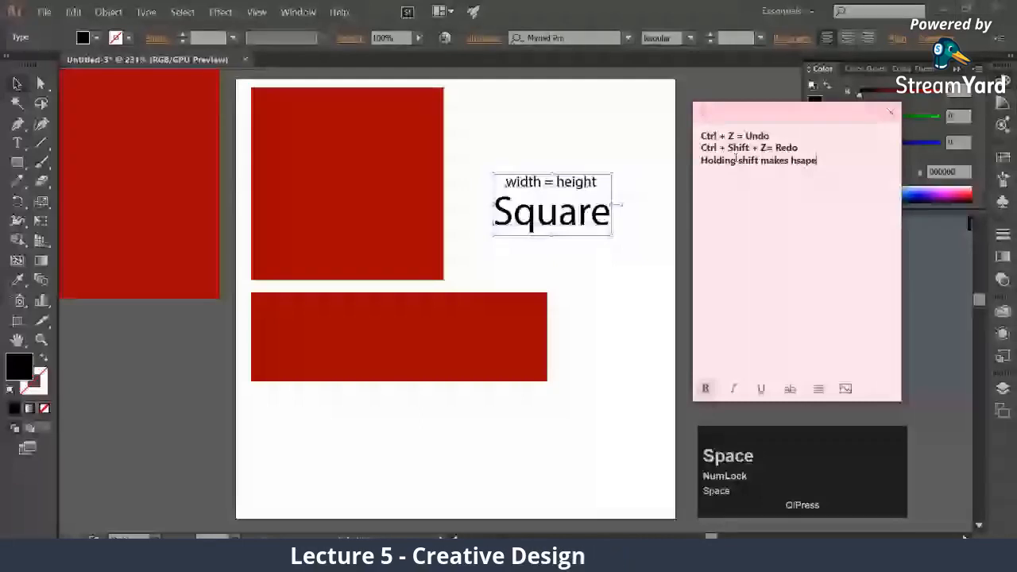
key("BackSpace")
key("BackSpace")
key("BackSpace")
key("BackSpace")
key("BackSpace")
type("shape in")
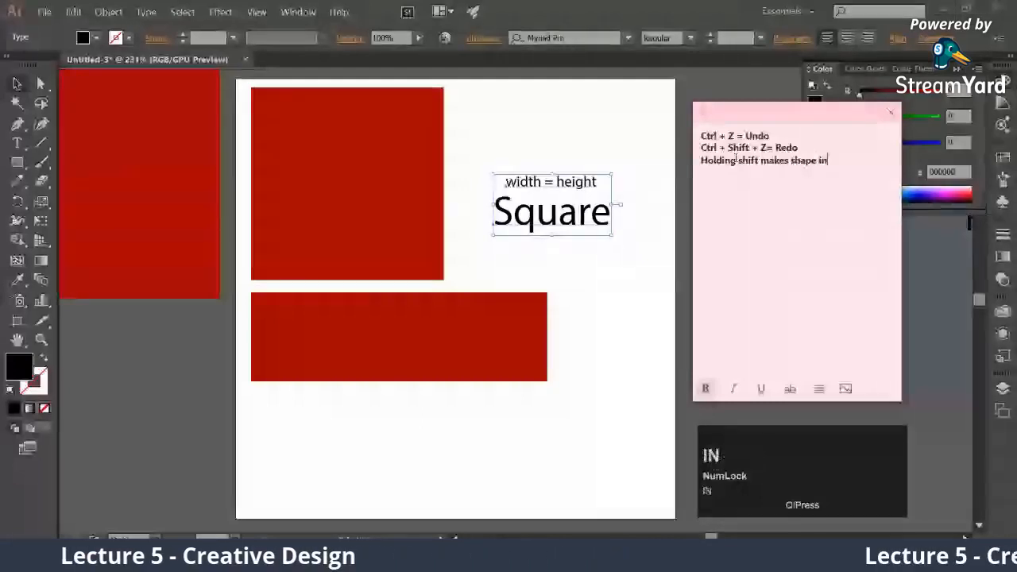
type(" proportion")
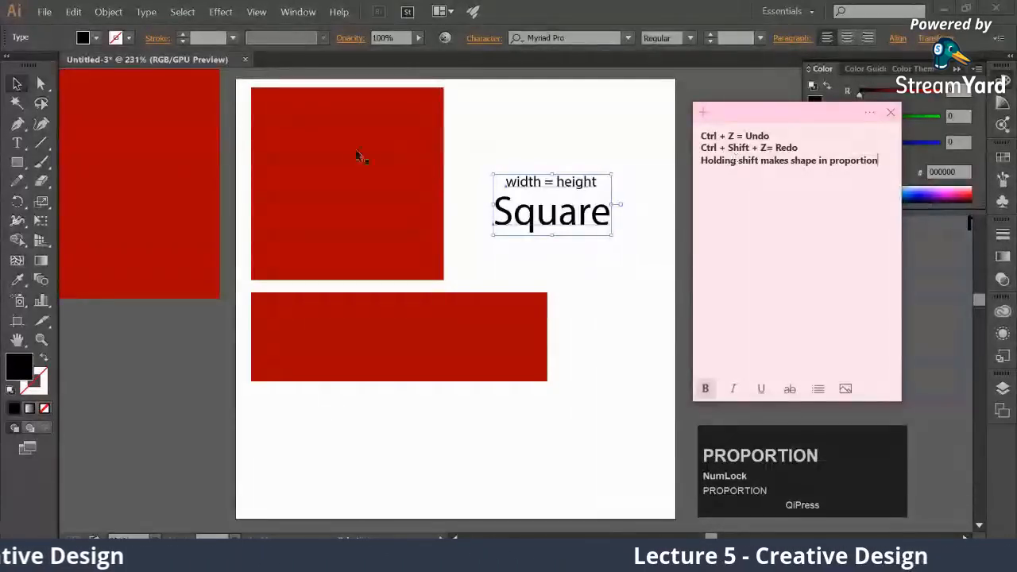
left_click(395, 263)
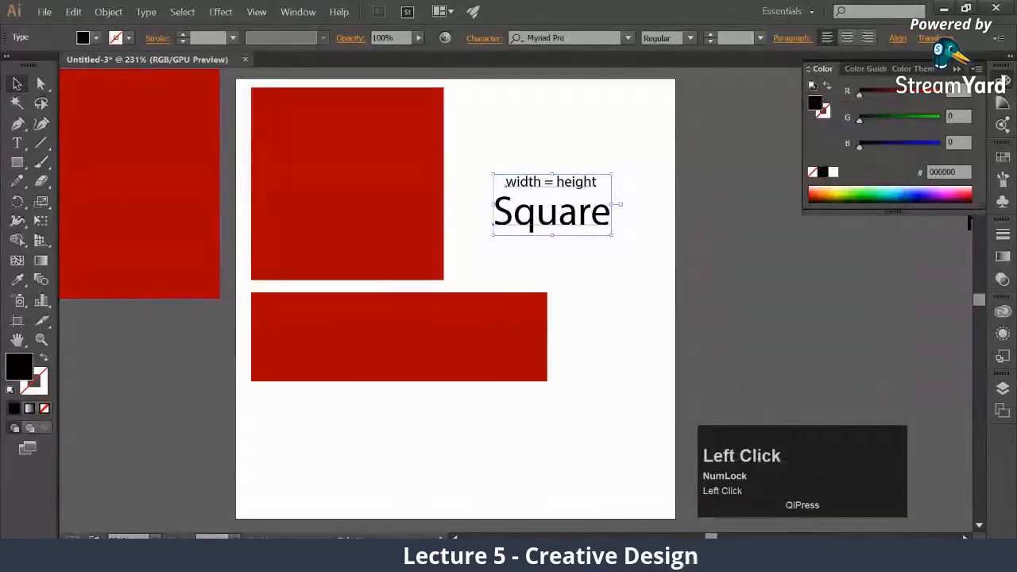
left_click(556, 558)
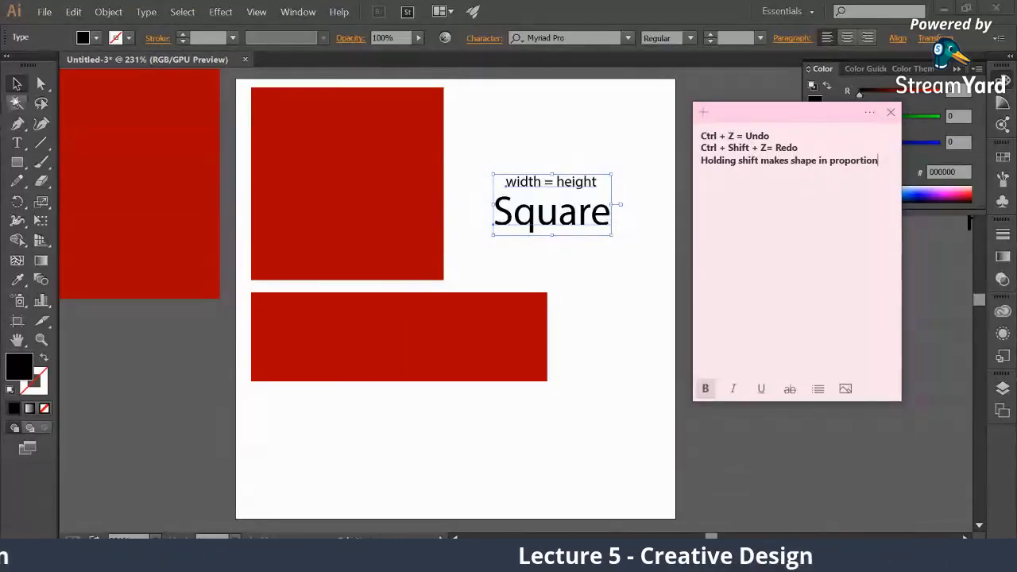
Move the "width = height" and "Square" texts off the artboard's right side and the wide red rectangle off its left side
left_click(20, 86)
left_click_drag(588, 232, 963, 264)
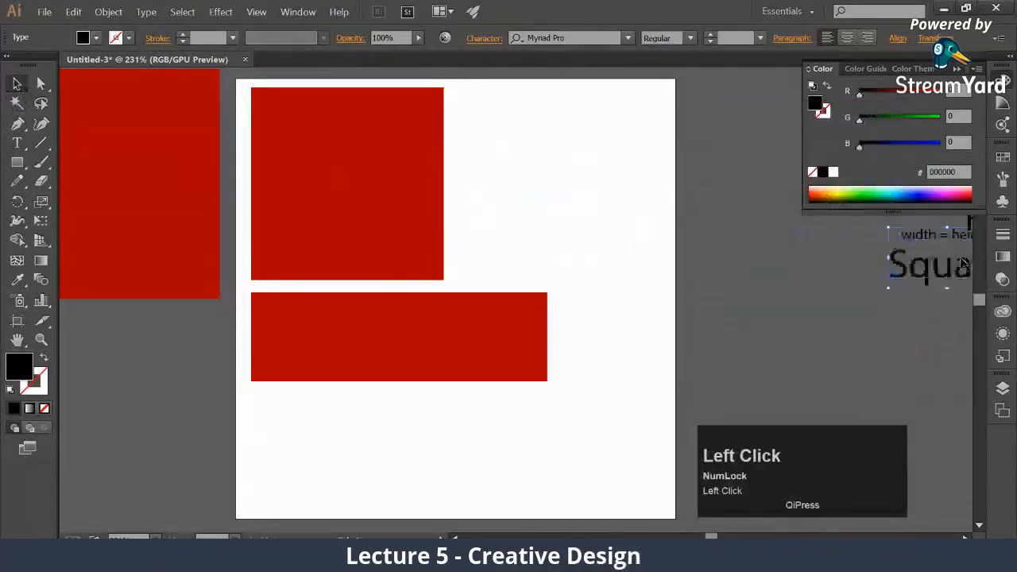
left_click(593, 329)
left_click_drag(466, 357, 180, 339)
left_click(390, 229)
left_click_drag(404, 246, 282, 367)
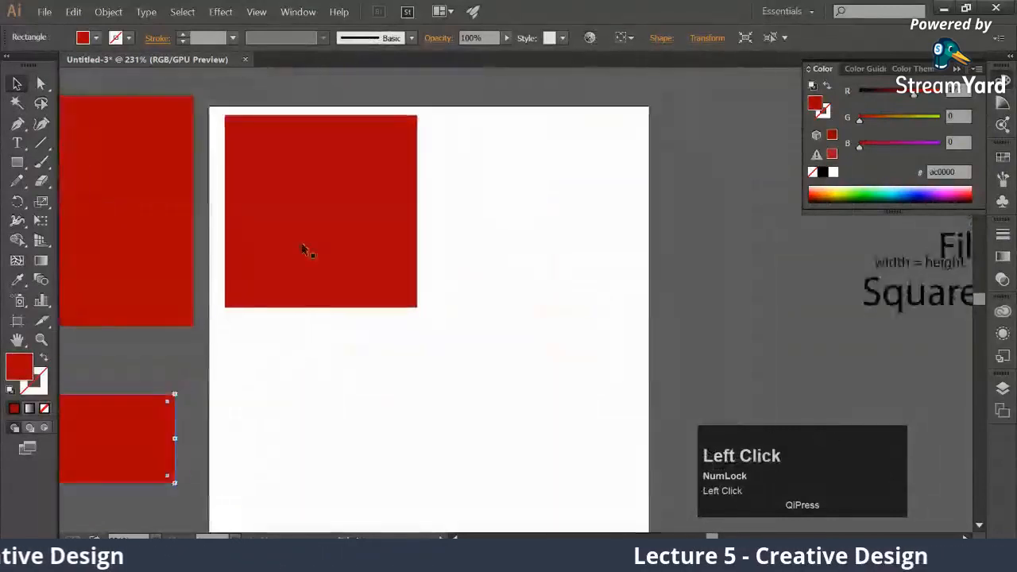
Enlarge the artboard's red square proportionally from its lower-right corner and move the wide red rectangle back below it
left_click(302, 249)
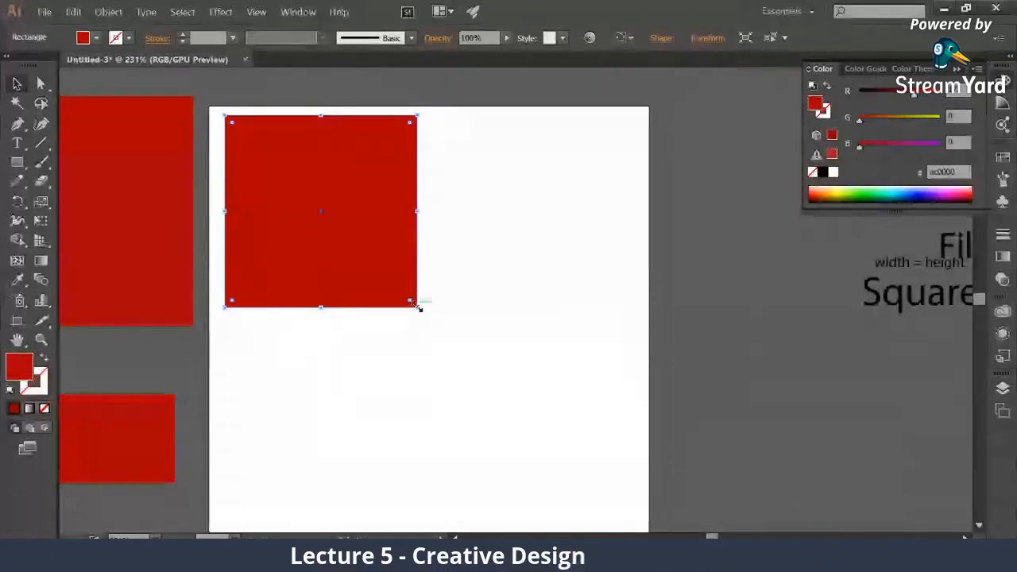
left_click_drag(418, 307, 442, 354)
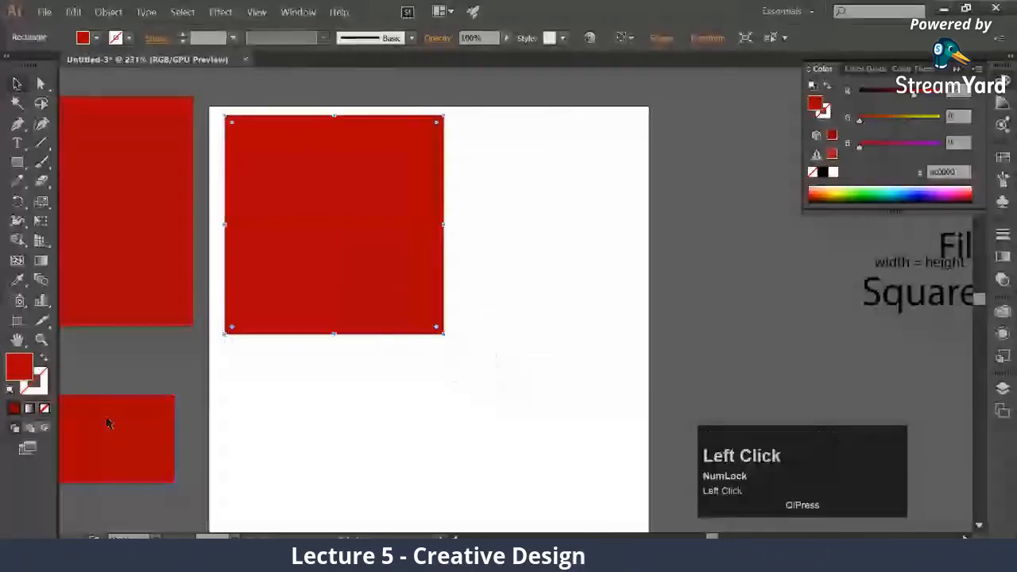
left_click_drag(107, 422, 496, 372)
Try scaling the wide red rectangle up proportionally from its lower-right corner, and undo the scaling
left_click_drag(517, 437, 589, 497)
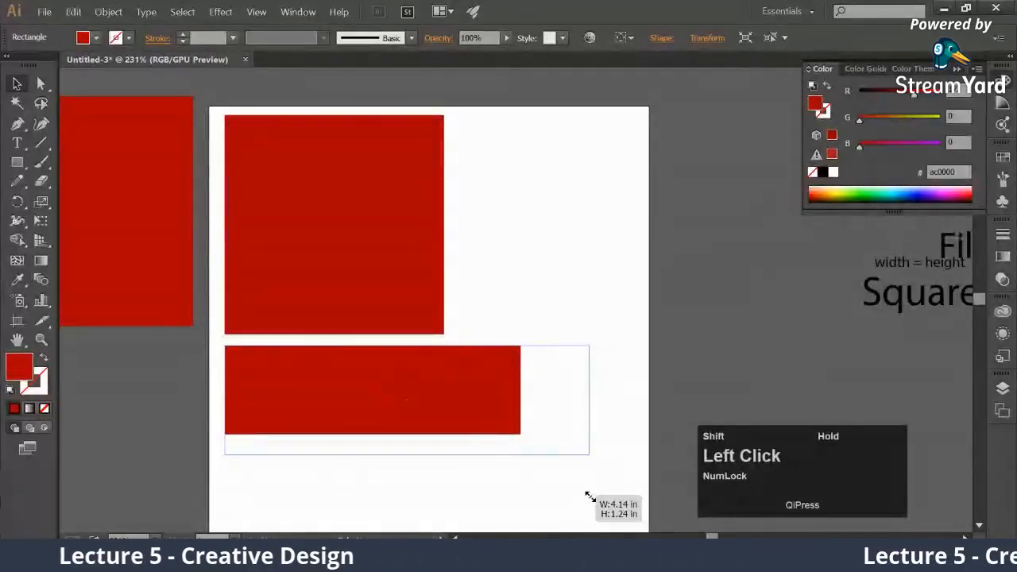
mouse_move(572, 493)
left_mouse_down()
mouse_move(554, 488)
mouse_move(518, 438)
mouse_move(561, 468)
left_mouse_up()
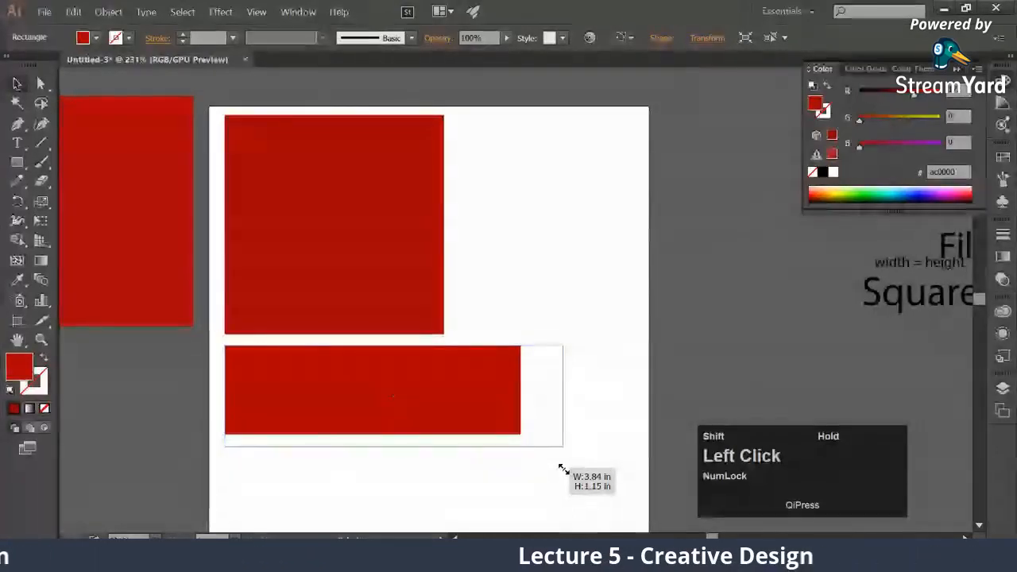
left_click_drag(562, 469, 587, 484)
key("ctrl+z")
Move the smaller red square off the artboard and place the wide red rectangle near the artboard's center
left_click_drag(415, 300, 276, 161)
left_click_drag(442, 257, 362, 179)
left_click_drag(427, 361, 498, 284)
left_click_drag(559, 274, 552, 311)
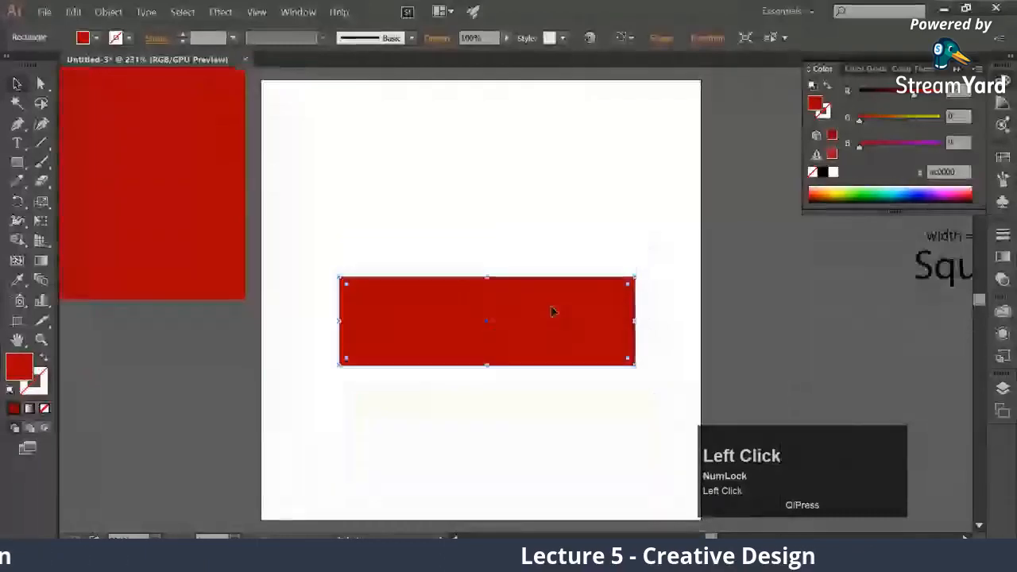
Add the text "25 cm" and place it just above the middle of the red rectangle's top edge
left_click(19, 144)
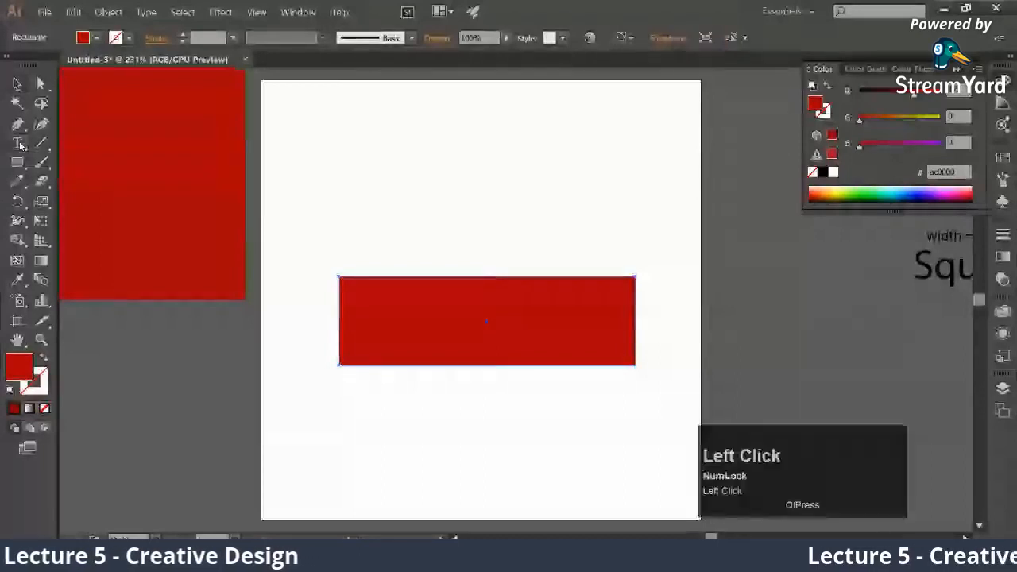
left_click(451, 247)
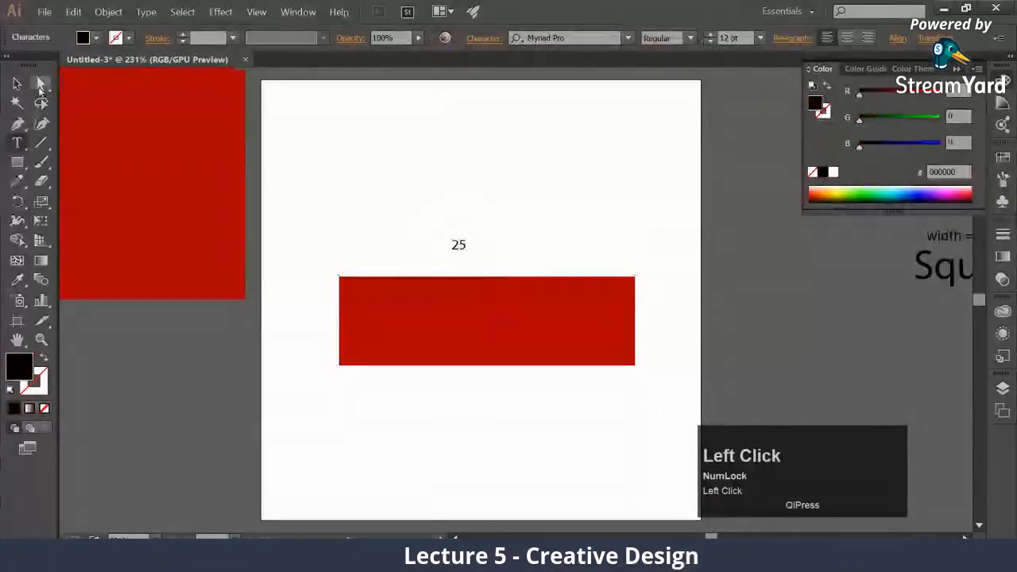
type("25 cm")
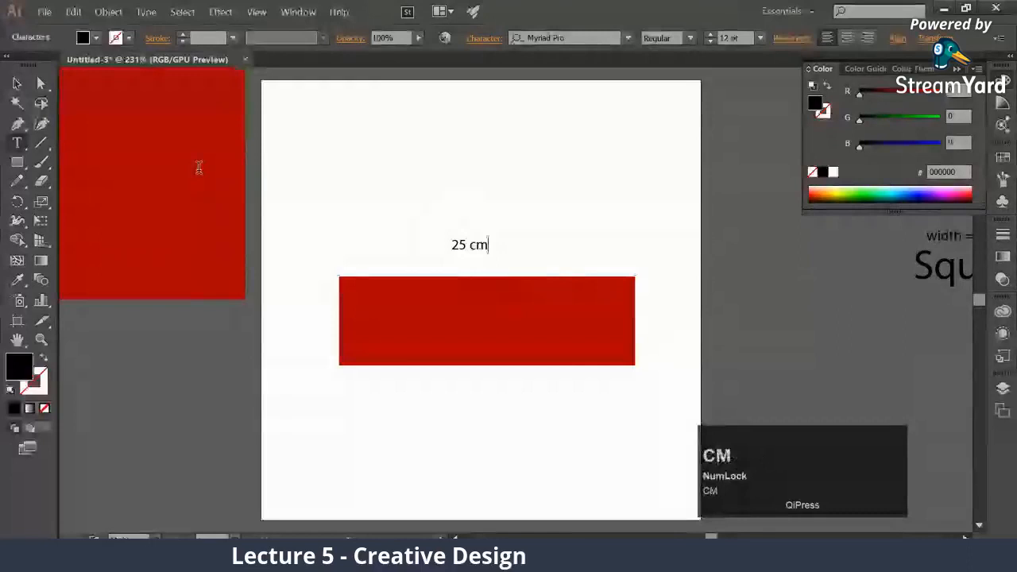
left_click(18, 84)
left_click(448, 264)
Place a vertically rotated copy of the "25 cm" text beside the rectangle's left edge, change it to "10 cm", and deselect it
left_click_drag(448, 264, 368, 275)
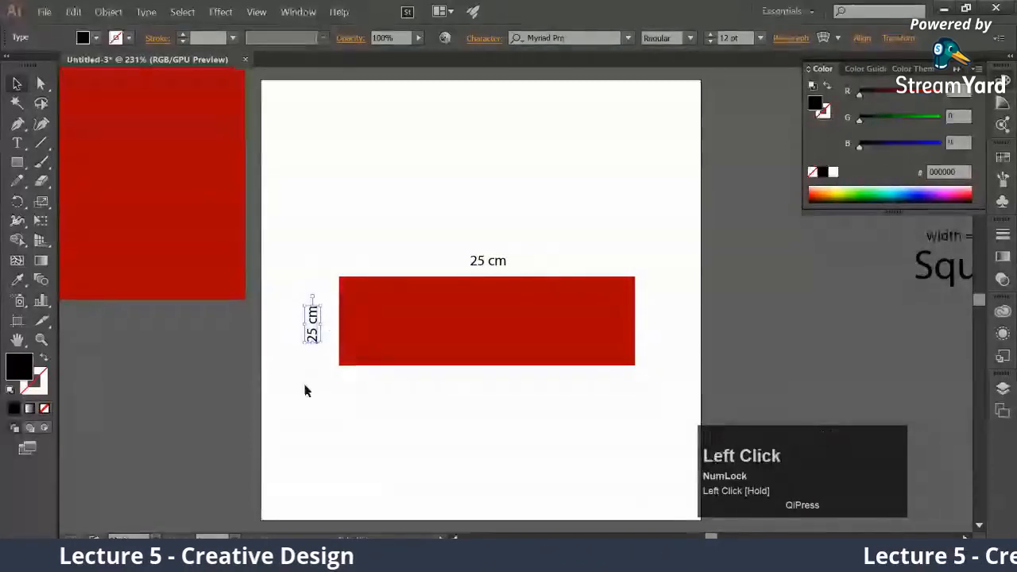
key("t")
left_click_drag(305, 338, 312, 337)
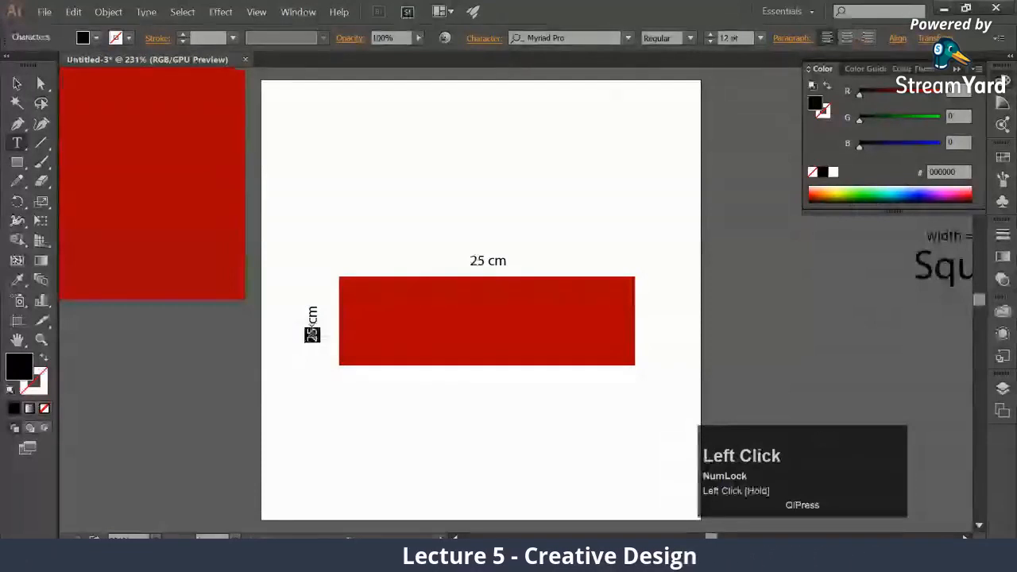
type("10")
key("Escape")
left_click(234, 159)
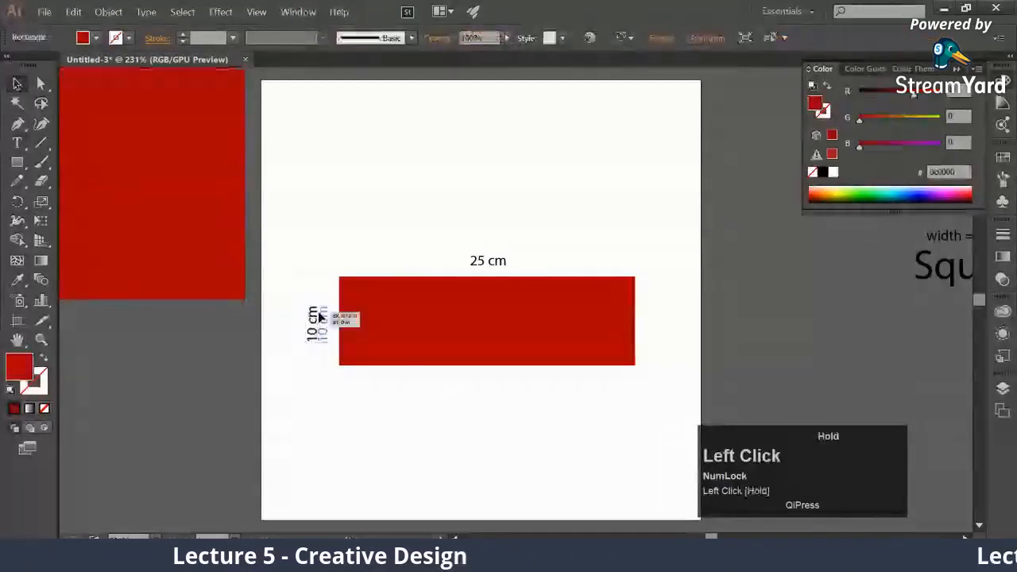
left_click_drag(319, 317, 319, 317)
left_click(319, 371)
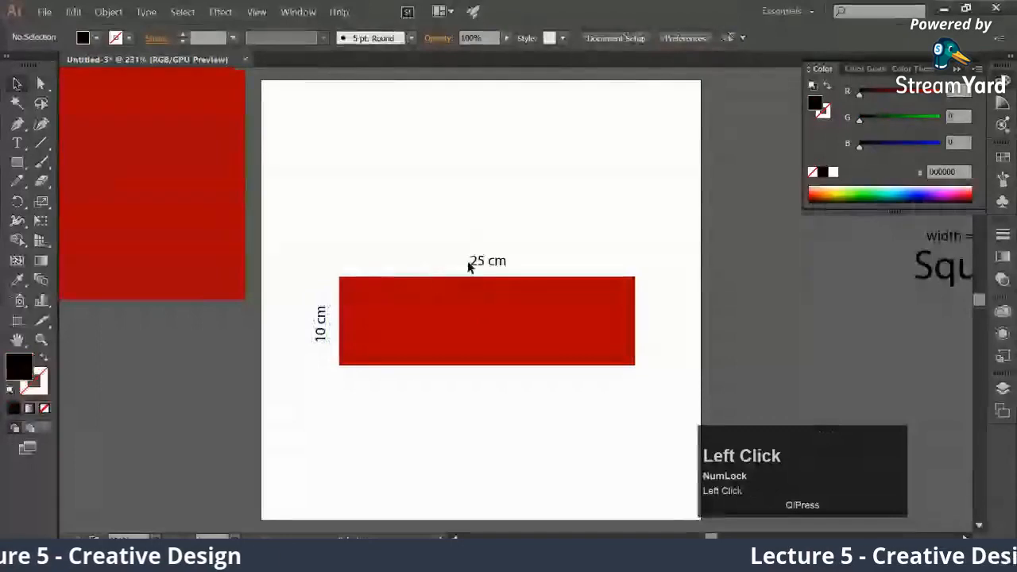
Add the text "25 : 10" near the artboard's top, enlarge it to about 27 pt, move it slightly left, and deselect it
key("t")
left_click(436, 140)
type("2")
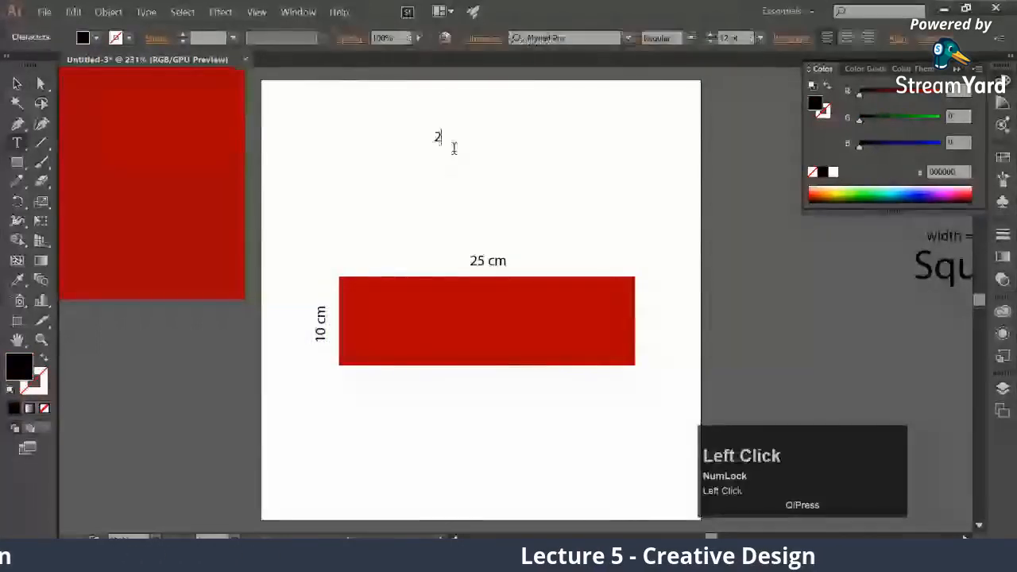
type("5 : 10")
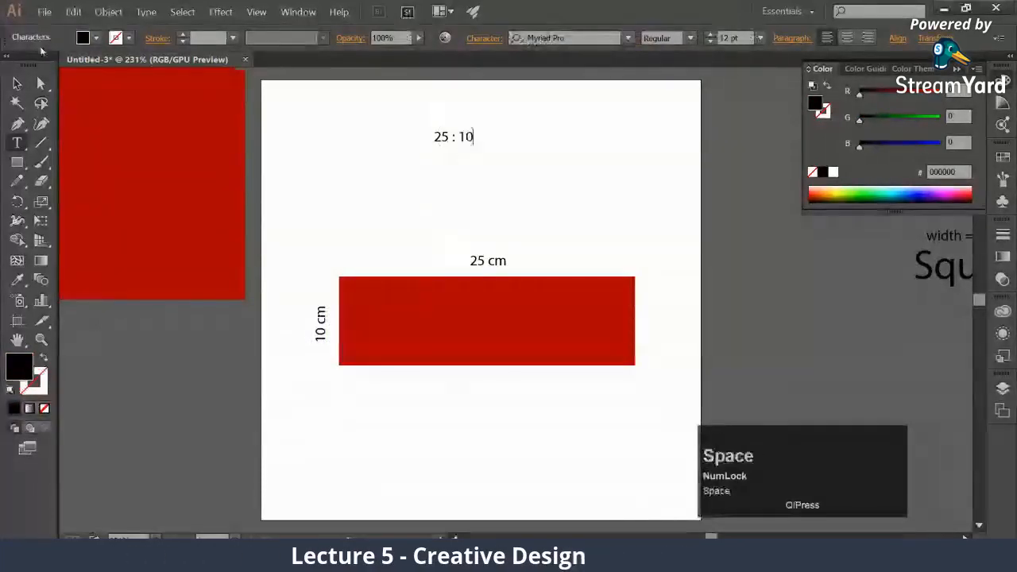
left_click(17, 82)
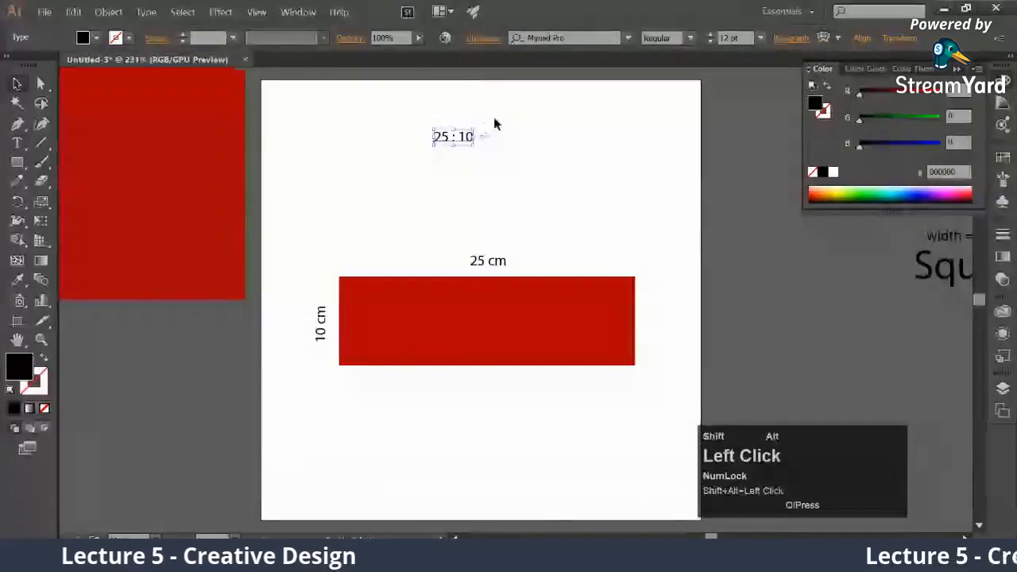
left_click_drag(474, 130, 497, 119)
left_click_drag(471, 139, 415, 123)
left_click(427, 173)
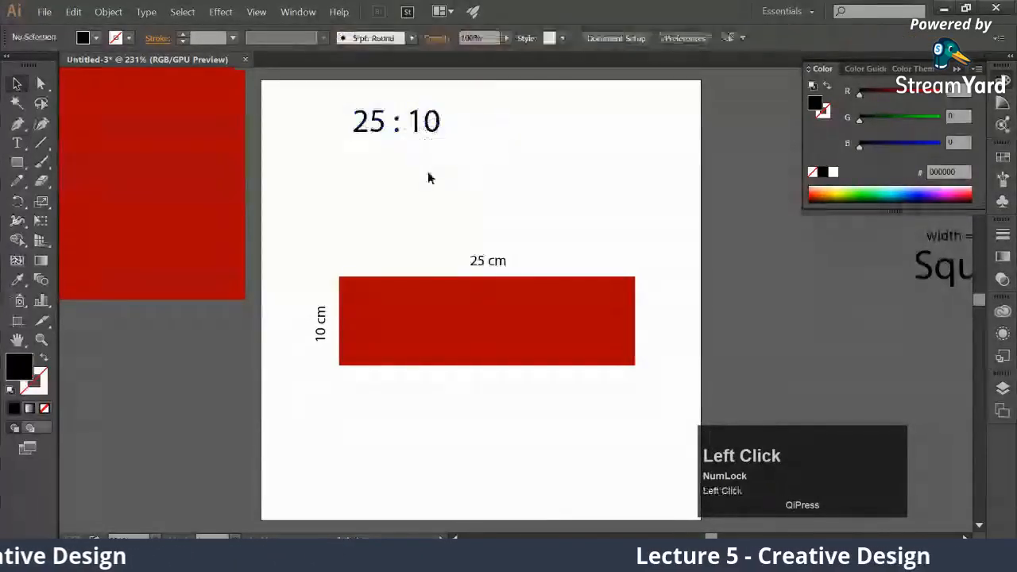
Duplicate the "25 : 10" text just below itself and select the copy's "25" for editing
left_click_drag(400, 135, 336, 144)
type("t")
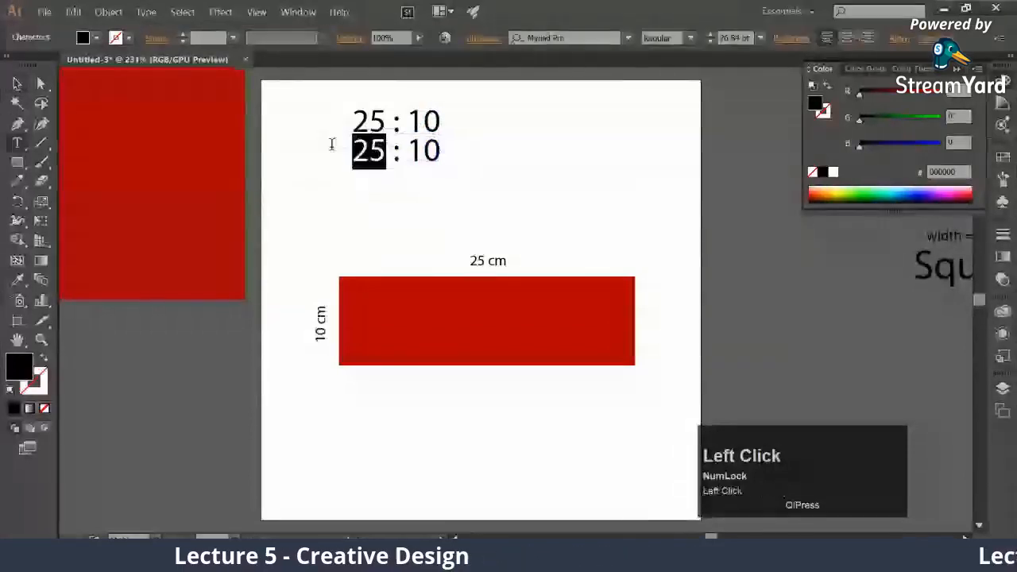
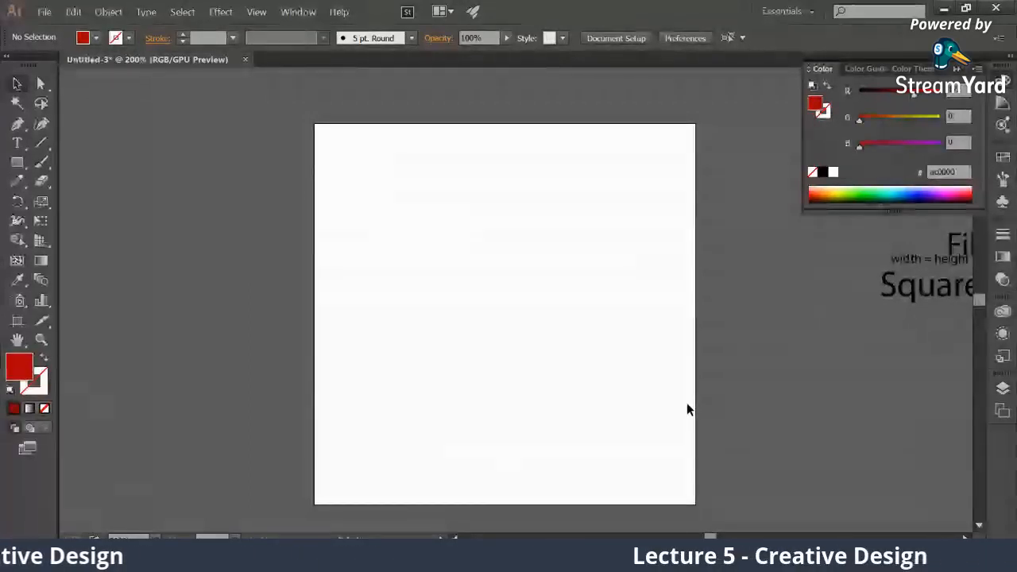
Create a red square 5 in wide and 5 in high by entering its exact dimensions
left_click_drag(416, 230, 404, 223)
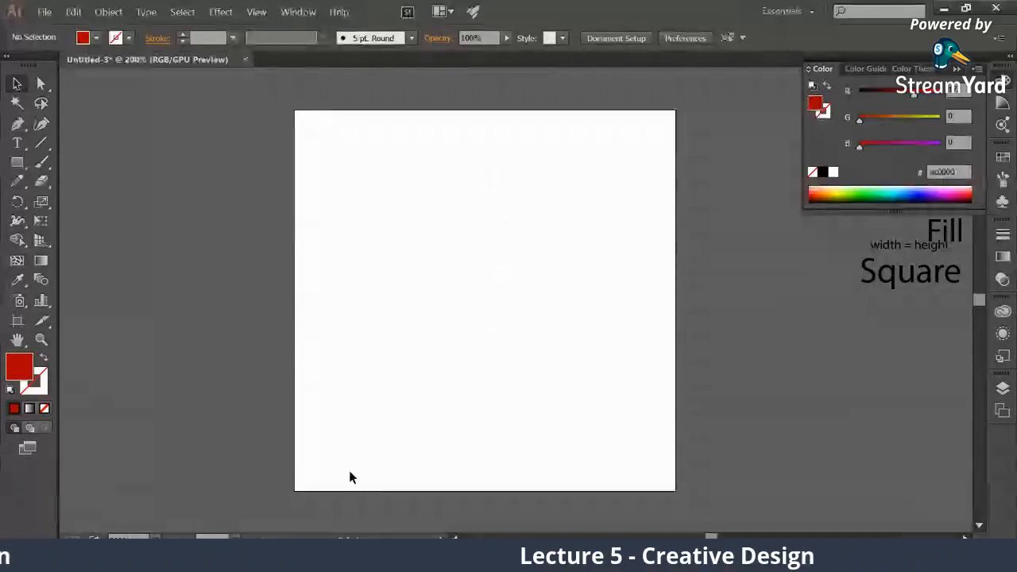
left_click(24, 163)
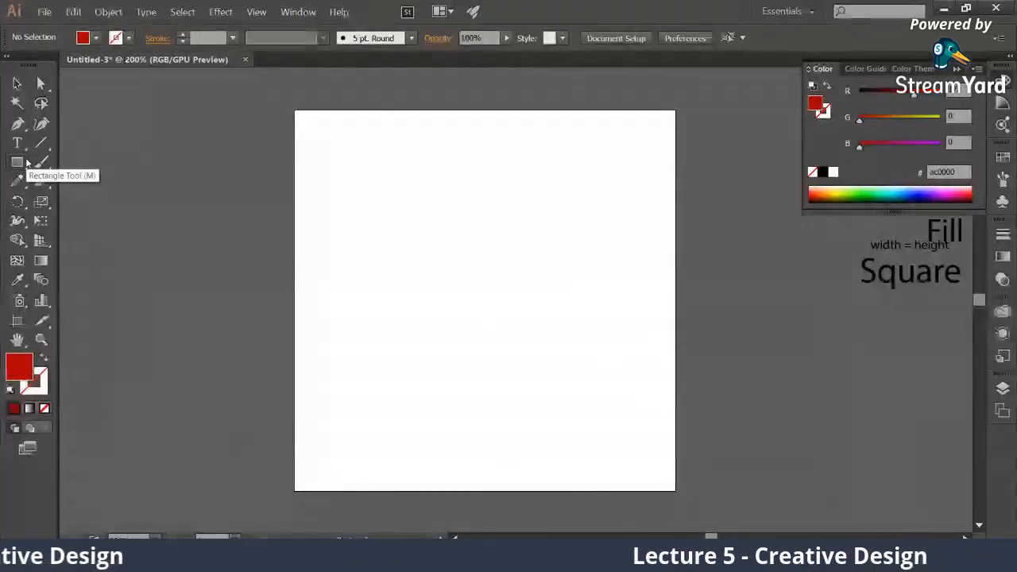
left_click(17, 164)
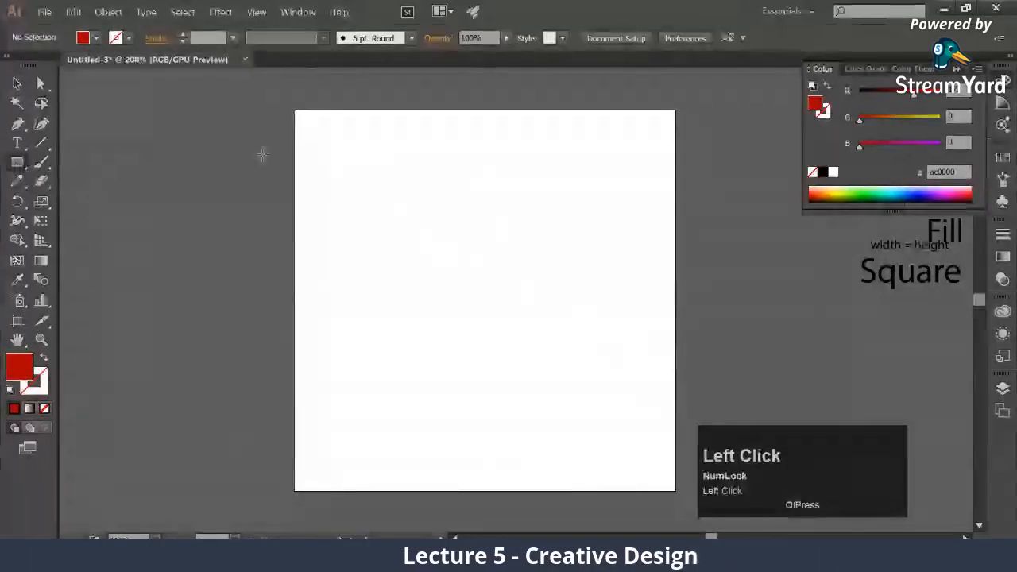
left_click(457, 203)
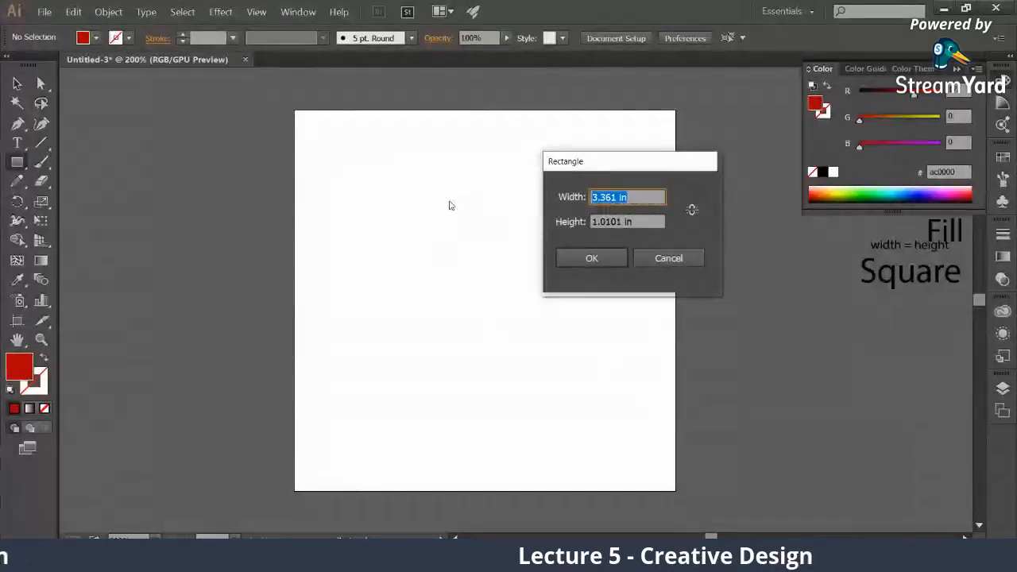
left_click(631, 196)
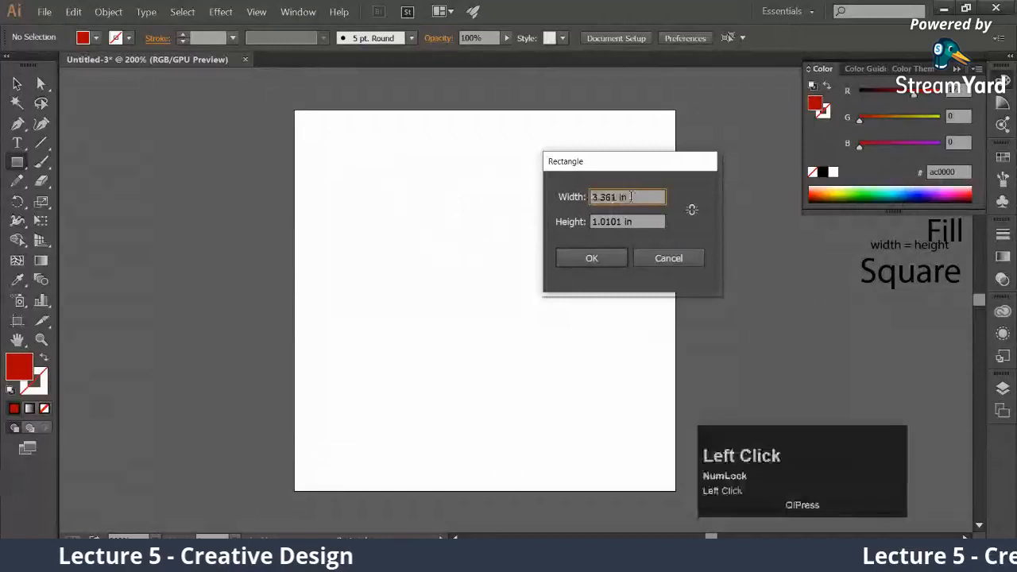
triple_click(630, 196)
type("5")
left_click(604, 221)
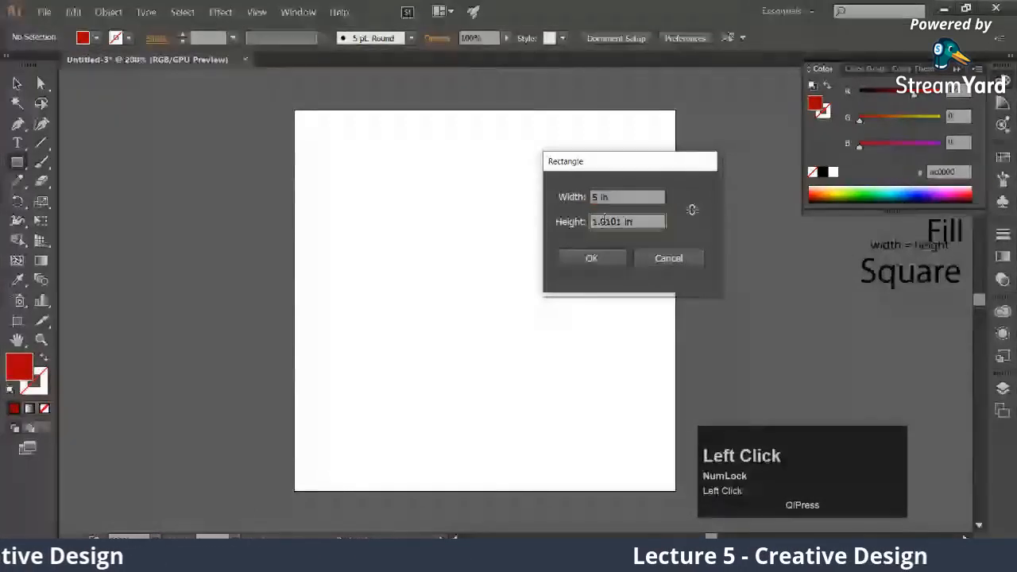
type("5")
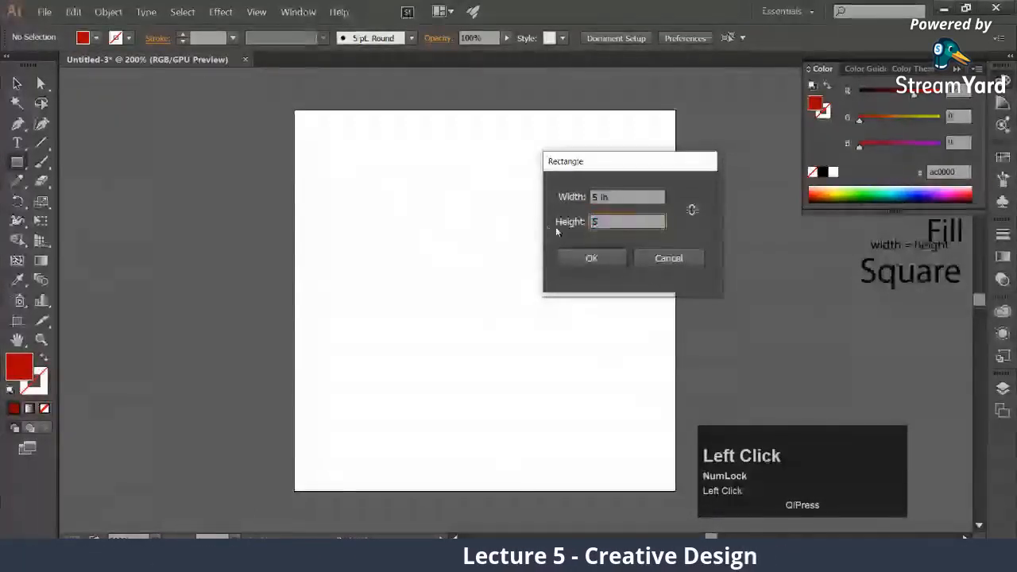
left_click(592, 258)
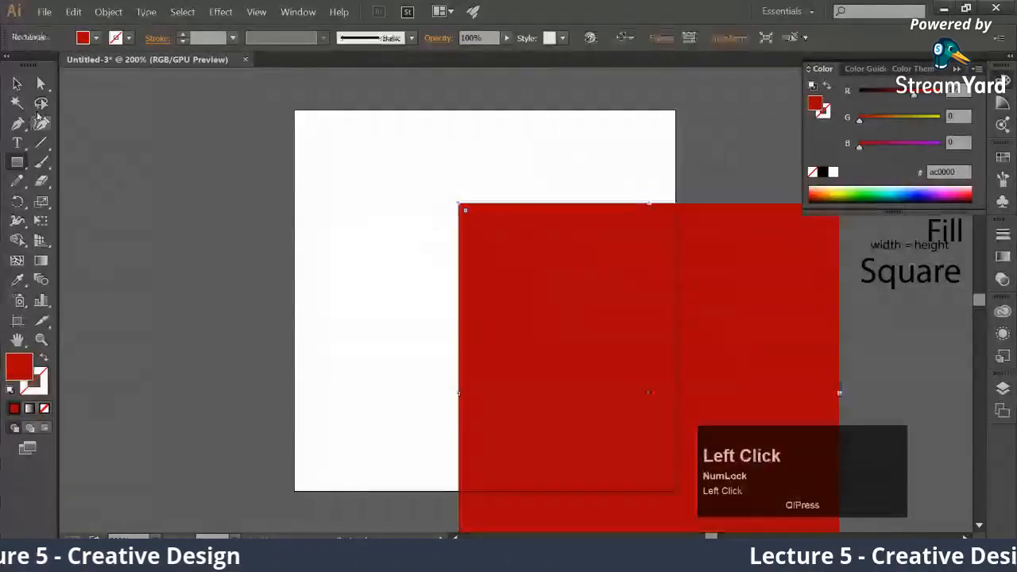
Fit the 5 in square exactly over the artboard, then move it horizontally off the artboard to the left
left_click(17, 85)
left_click_drag(513, 295, 360, 211)
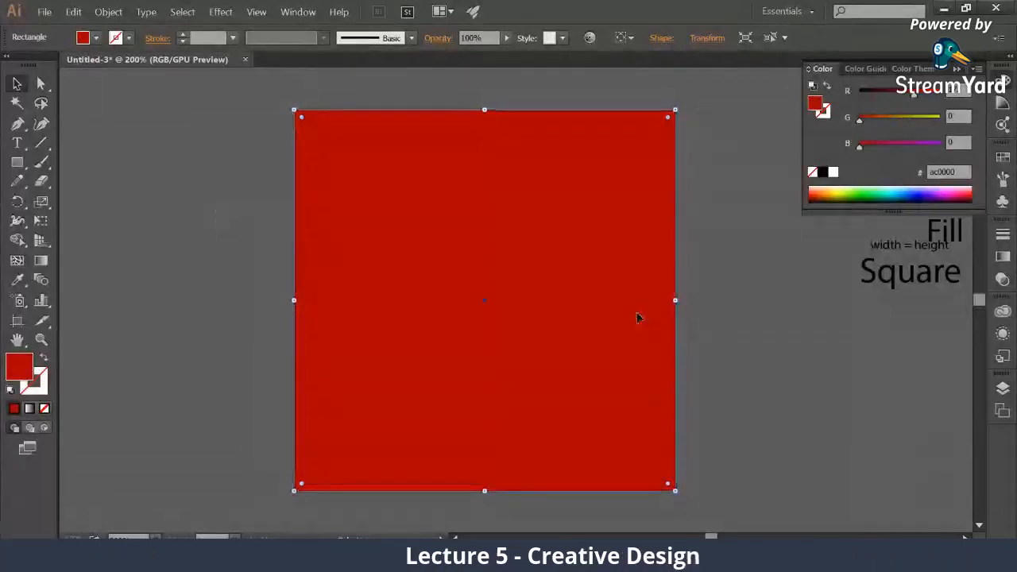
left_click_drag(638, 318, 239, 317)
Create a 2.5 in red square with constrained width and height proportions and snap it into the artboard's upper-left corner
left_click(17, 162)
left_click(451, 230)
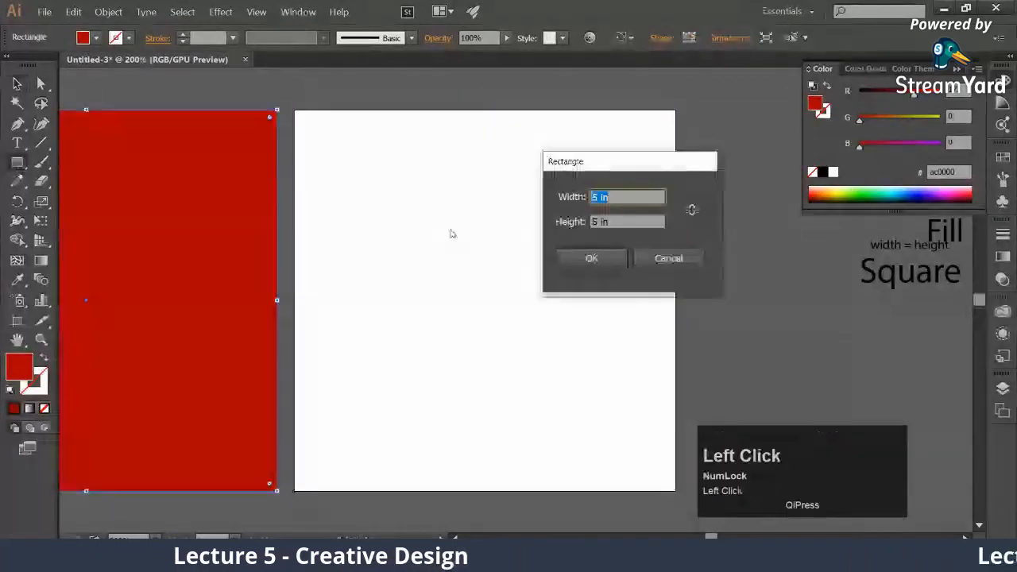
type("2.5")
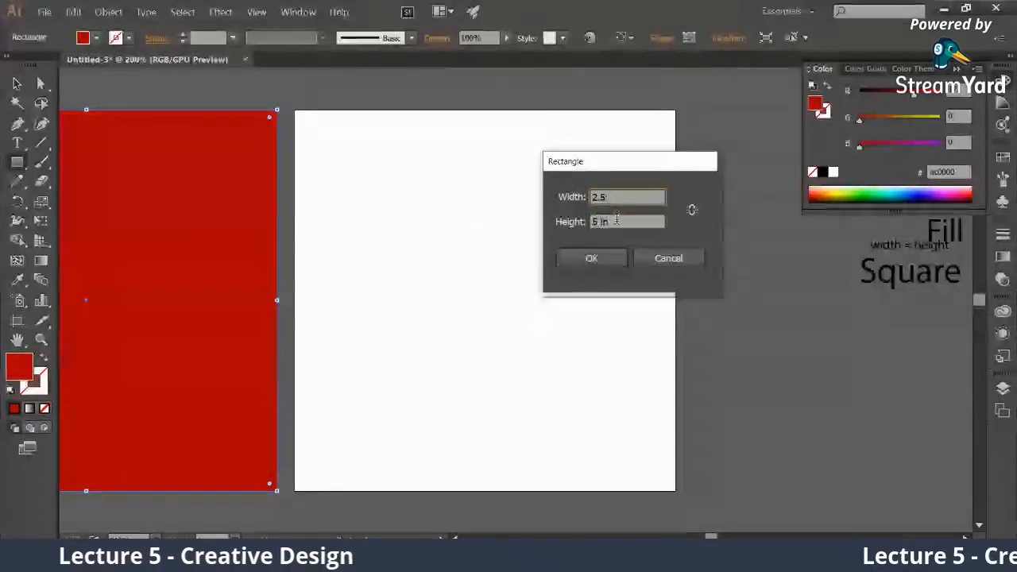
key("ctrl+z")
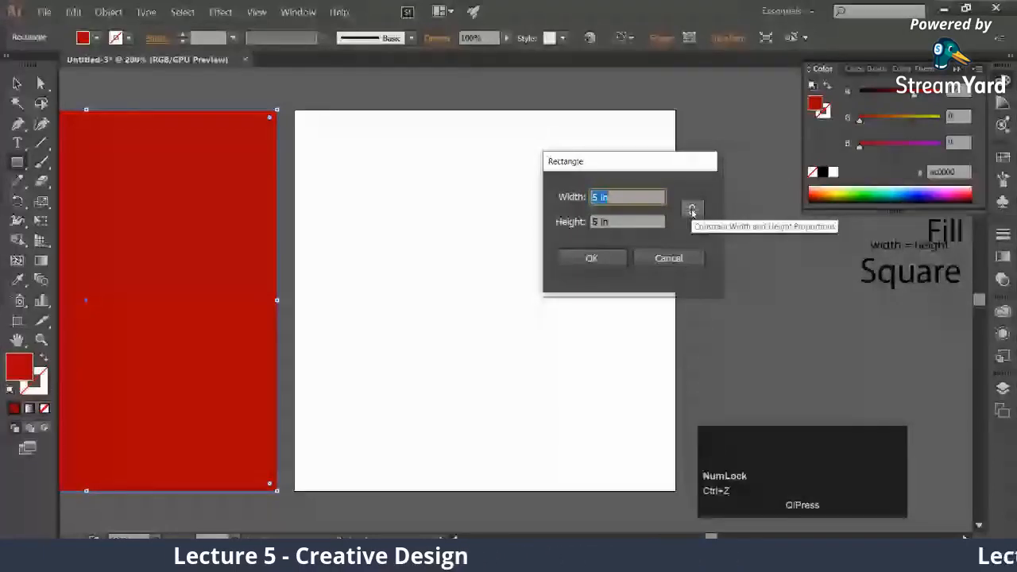
left_click(691, 210)
type("2")
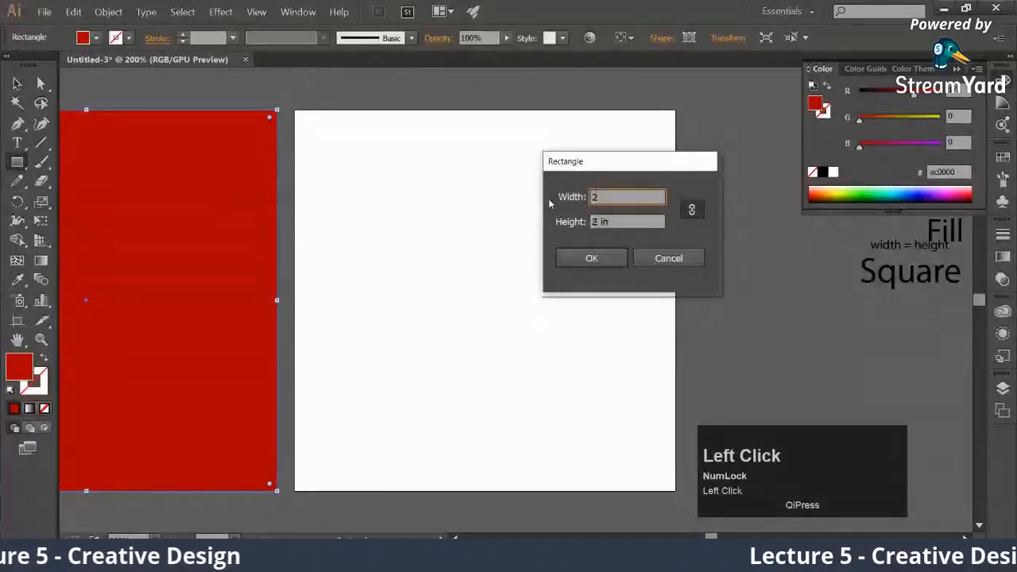
type(".5")
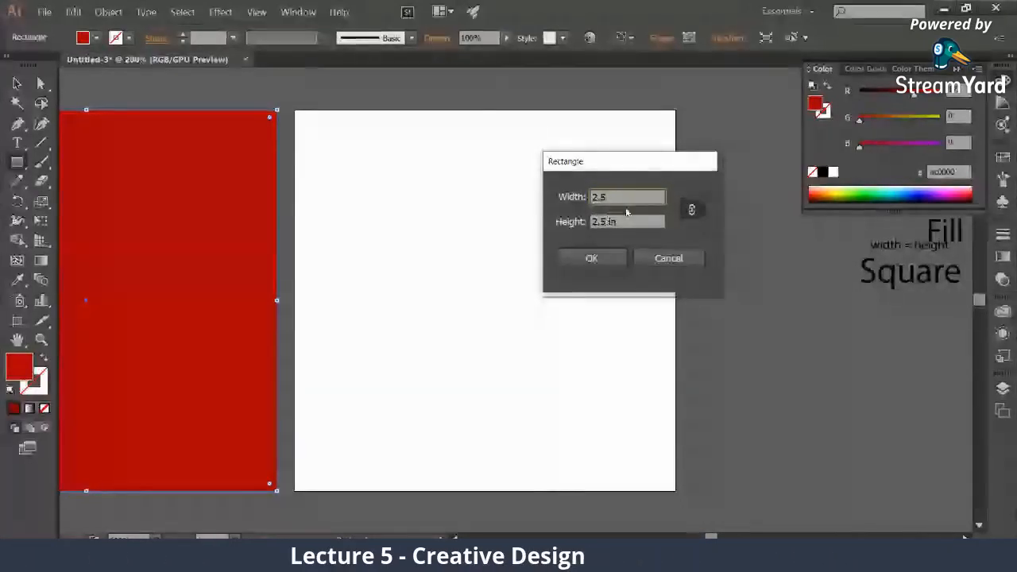
left_click(605, 260)
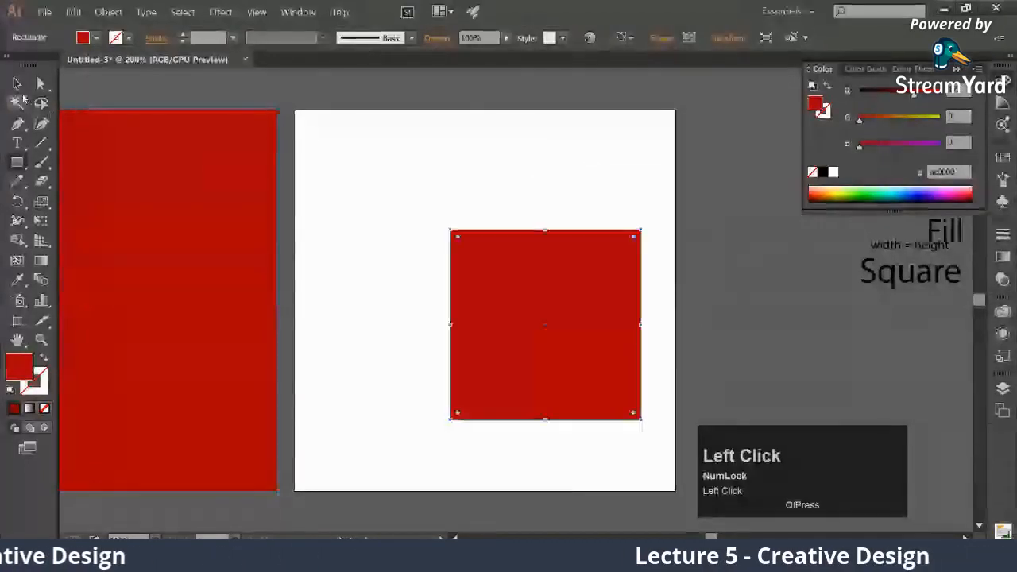
left_click(18, 83)
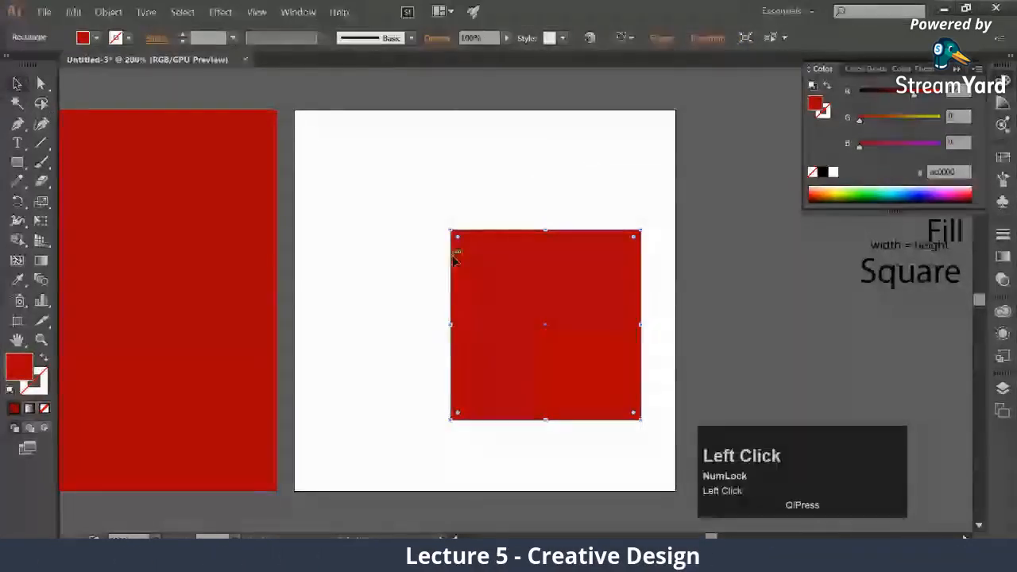
left_click_drag(485, 306, 339, 156)
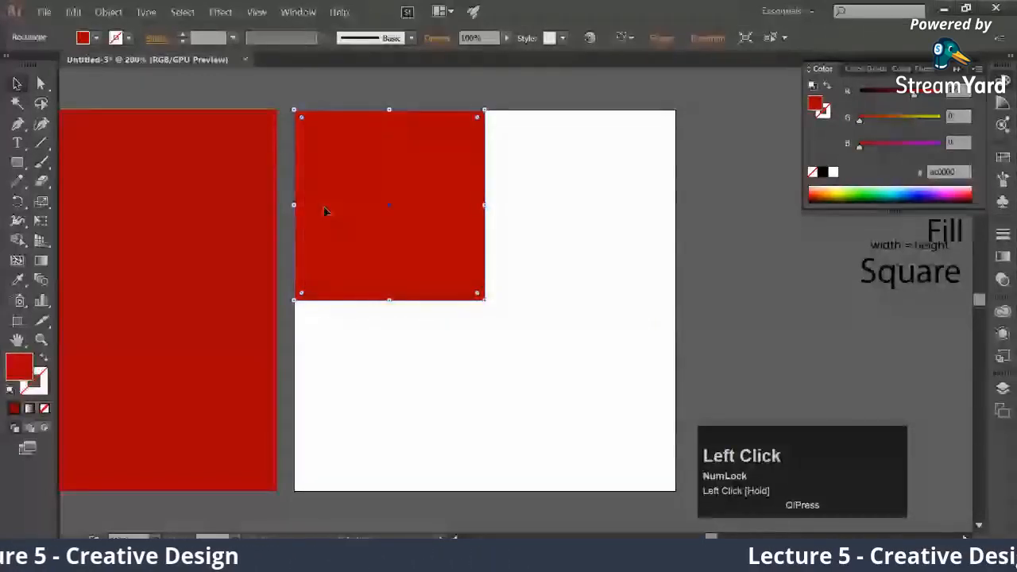
Add a second 2.5 in square in the artboard's upper-right corner and change its fill to olive a2aa00
left_click(18, 162)
left_click(542, 227)
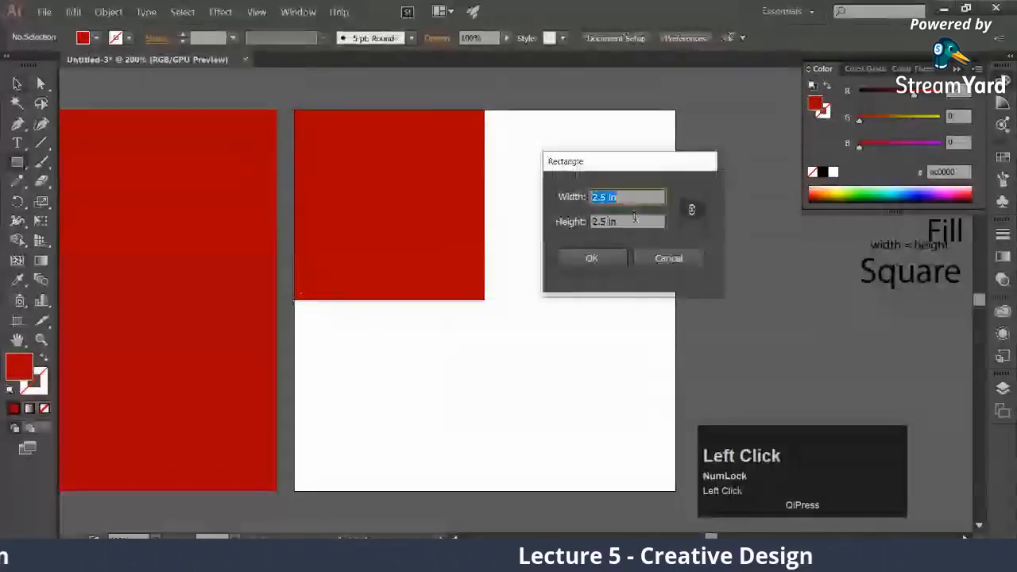
left_click(591, 257)
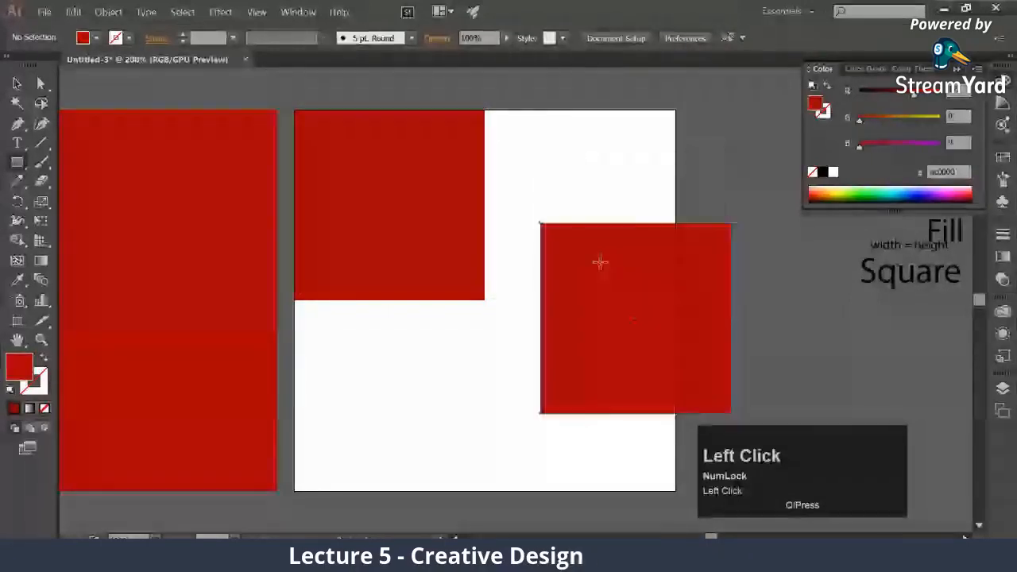
key("v")
left_click_drag(623, 285, 569, 171)
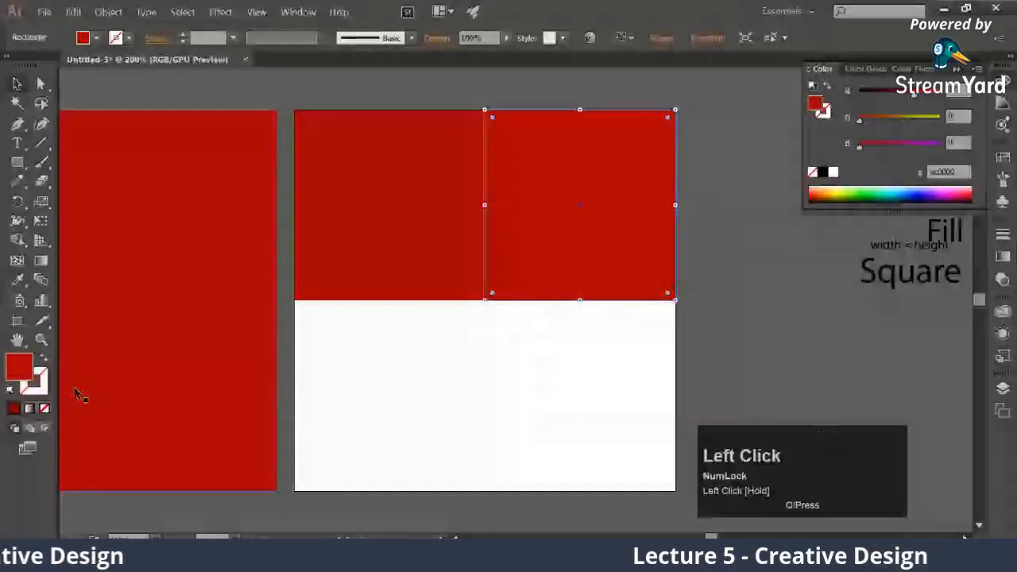
left_click(22, 368)
left_click(475, 383)
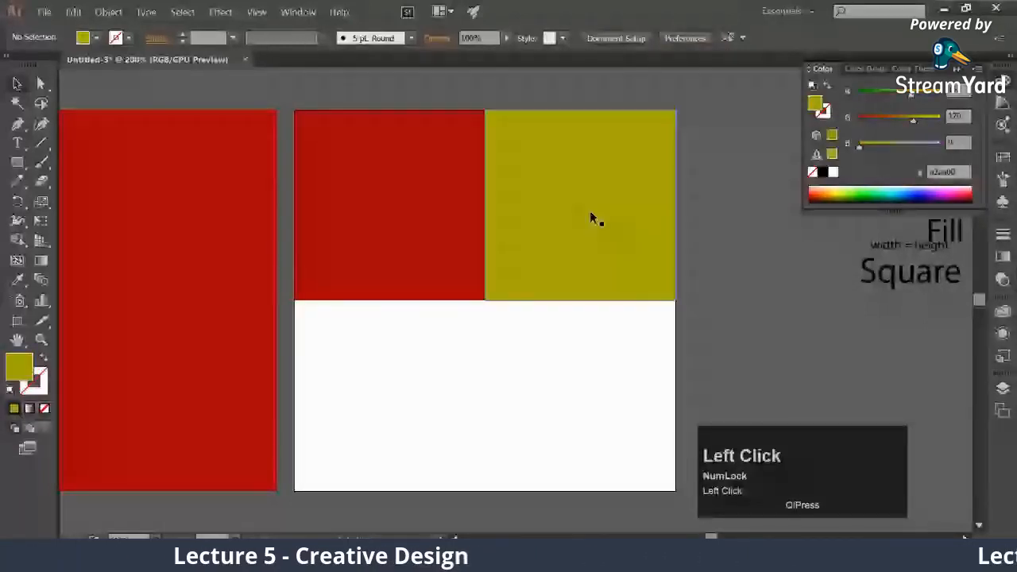
Create a third 2.5 in square in olive and snap it into the artboard's lower-left corner
left_click(392, 345)
left_click(594, 263)
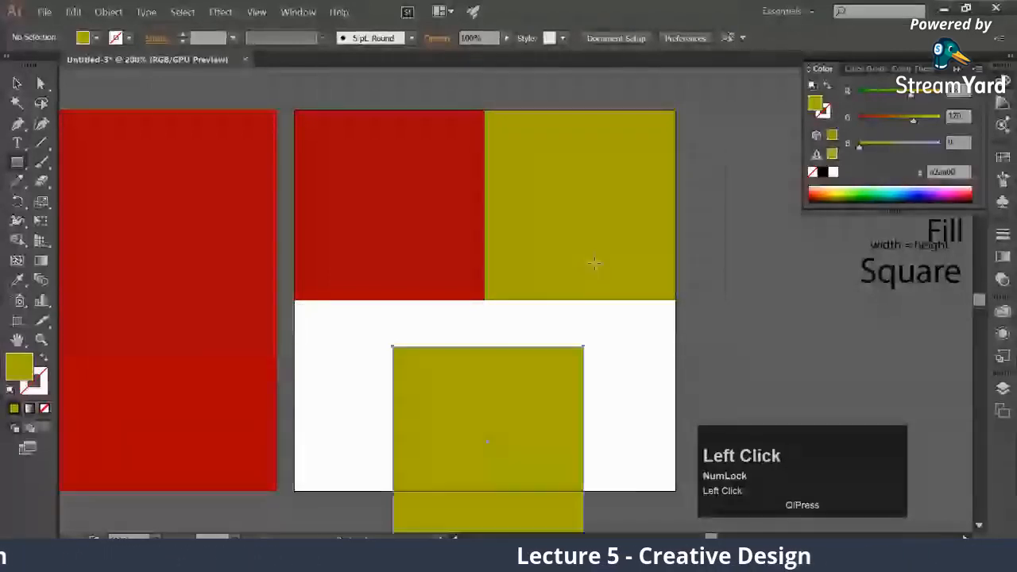
key("v")
left_click_drag(436, 393, 344, 350)
Create a fourth 2.5 in olive square, snap it into the artboard's lower-right corner, and deselect it
key("m")
left_click(508, 352)
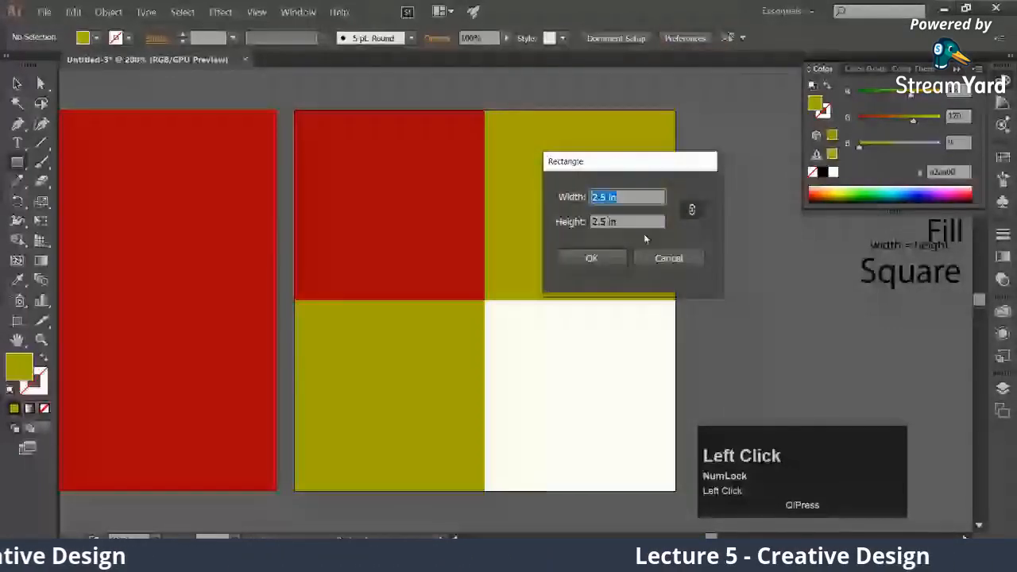
key("Return")
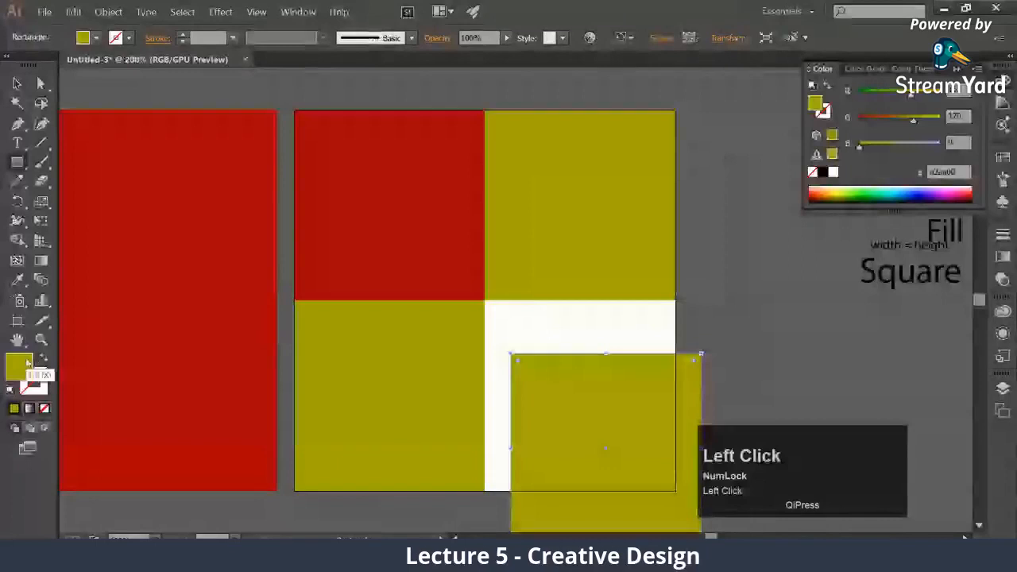
left_click(17, 84)
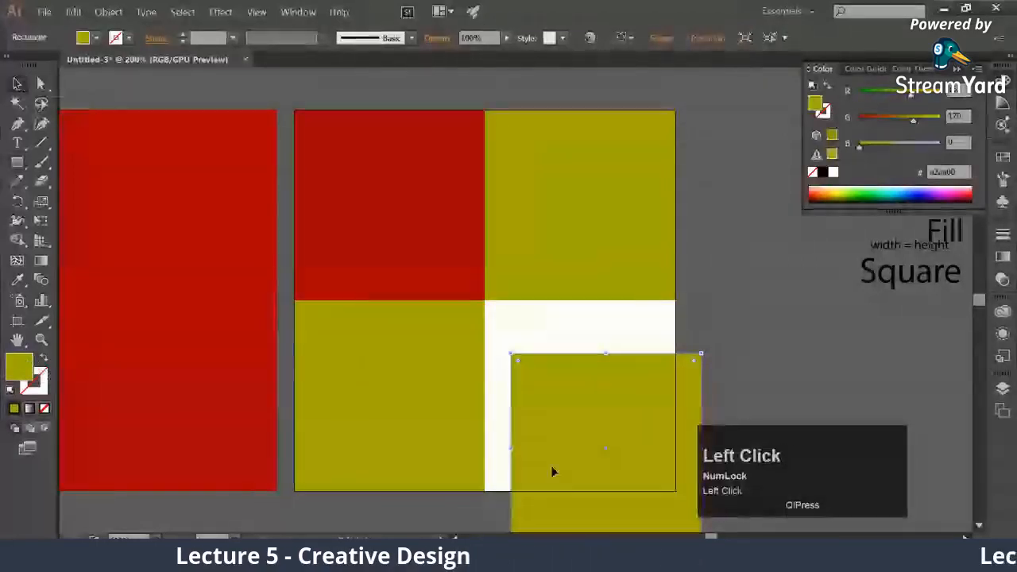
left_click_drag(551, 457, 525, 408)
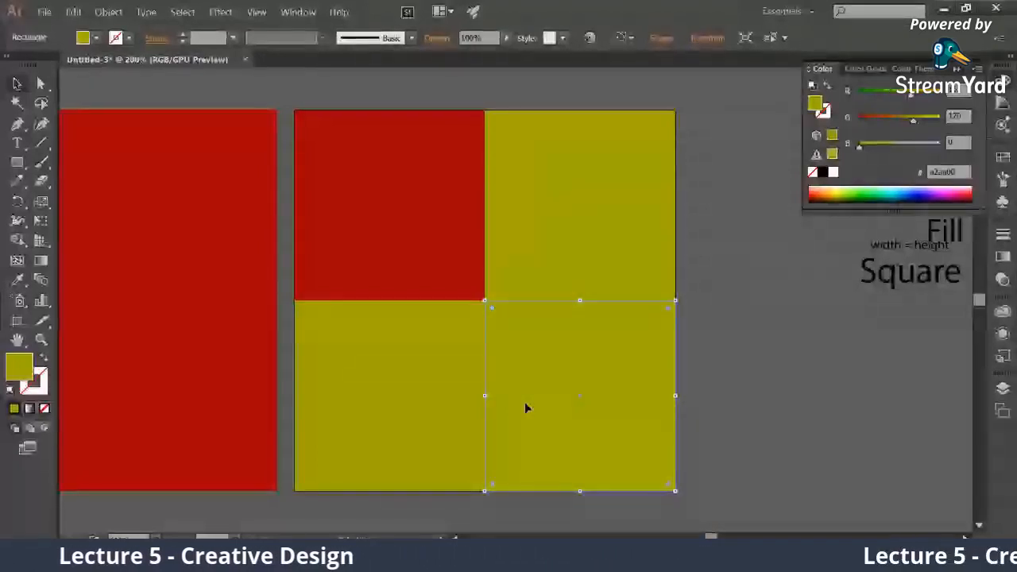
left_click(753, 377)
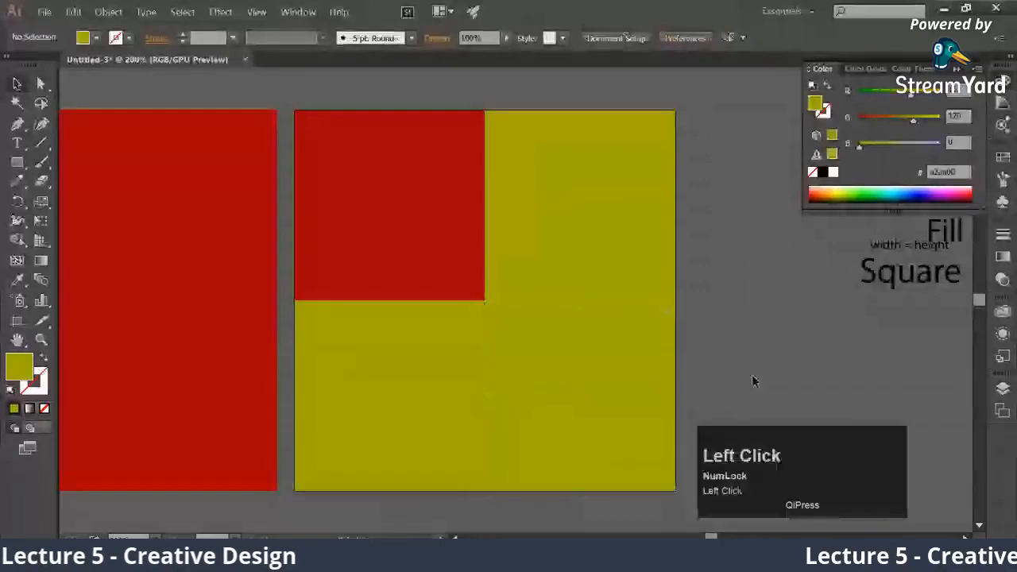
Fill the lower-right square with the red sampled from the upper-left square using the Eyedropper tool
left_click(615, 352)
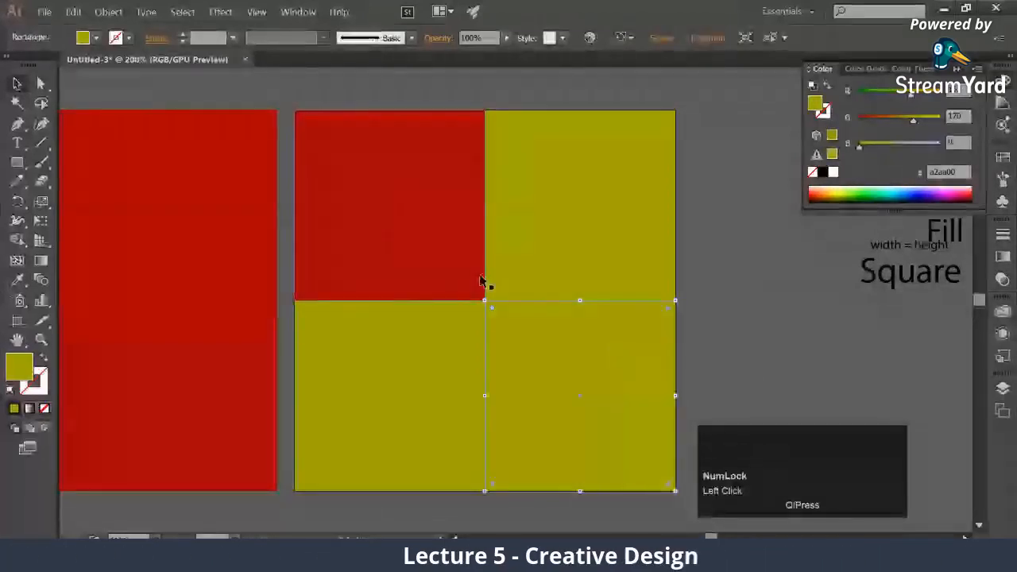
left_click(654, 342)
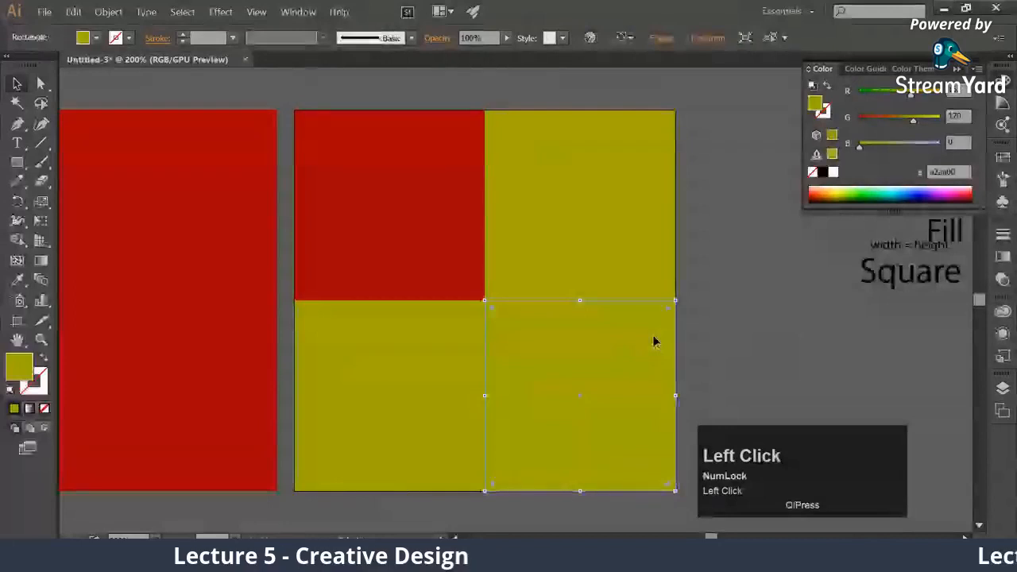
right_click(17, 281)
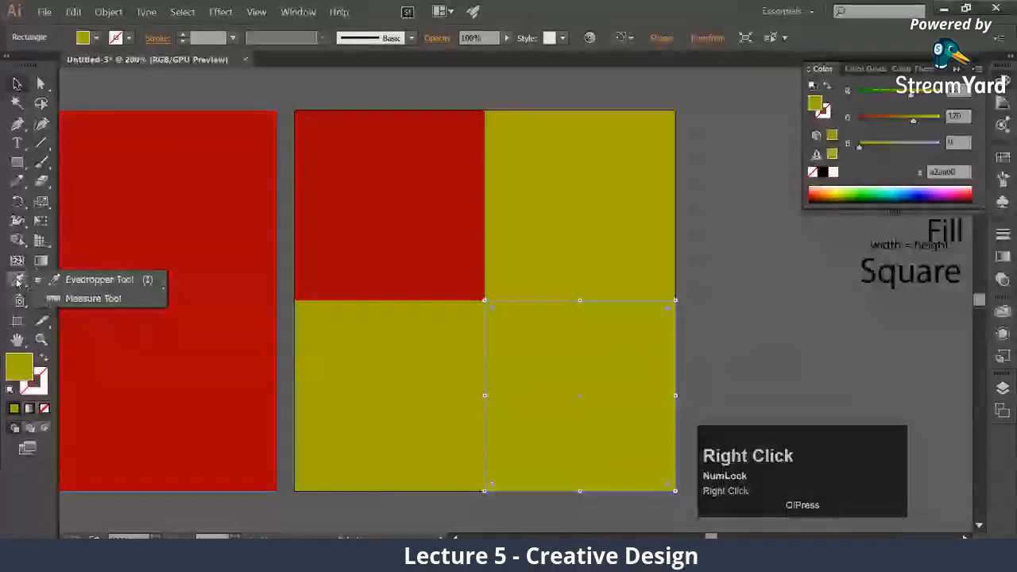
left_click(84, 281)
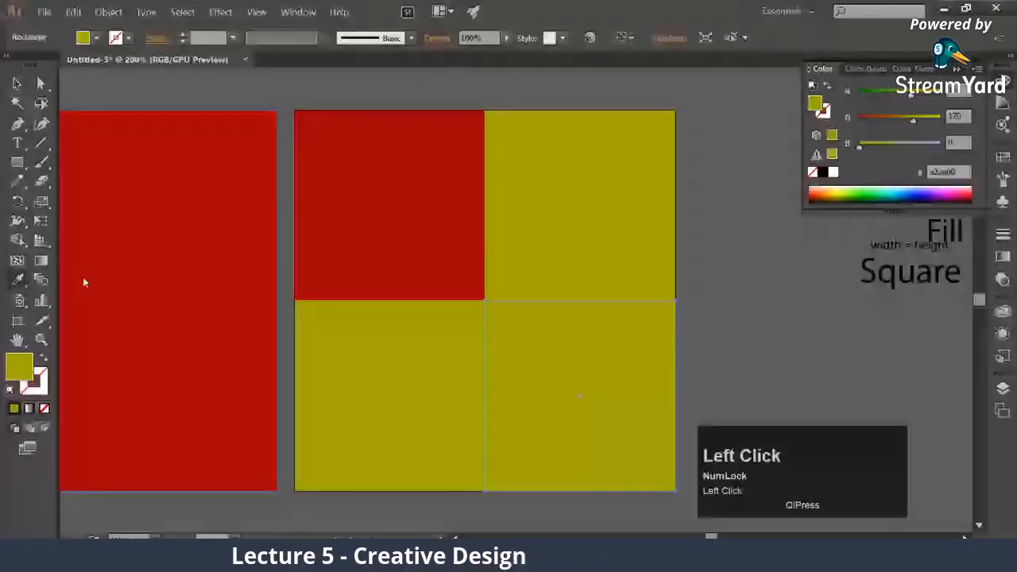
left_click(381, 240)
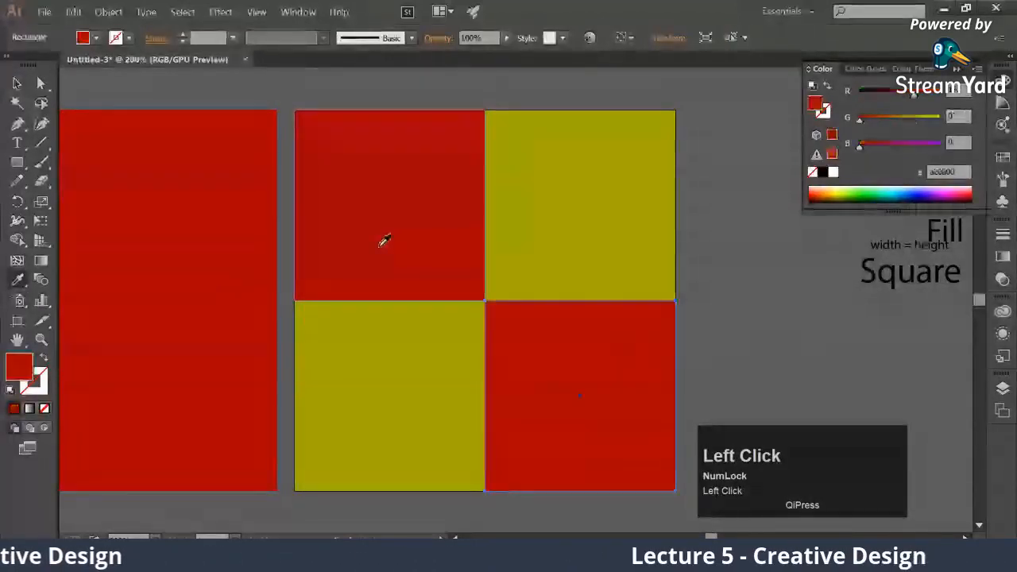
key("v")
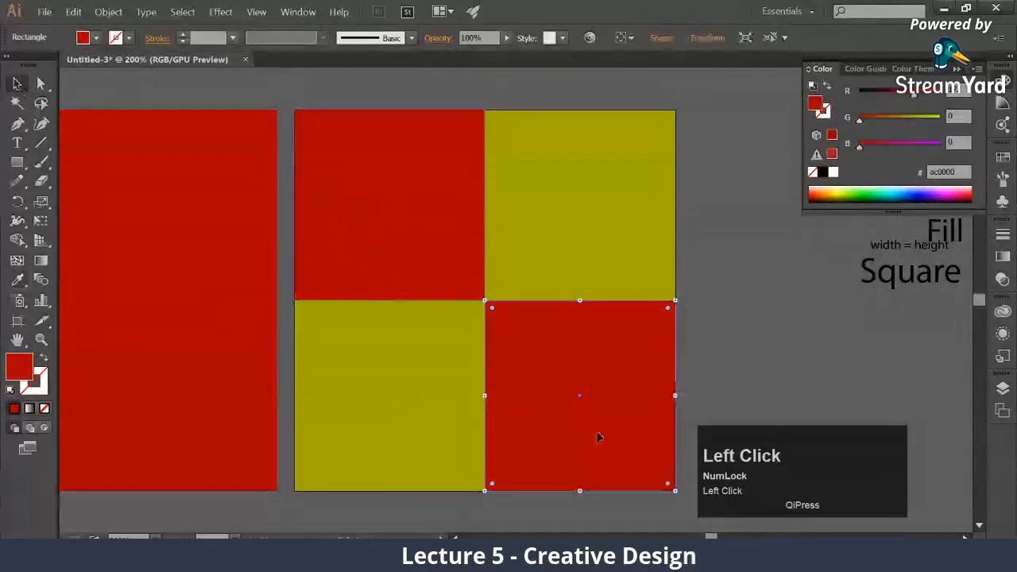
Undo the recolouring of the lower-right square and reselect that square
key("ctrl+z")
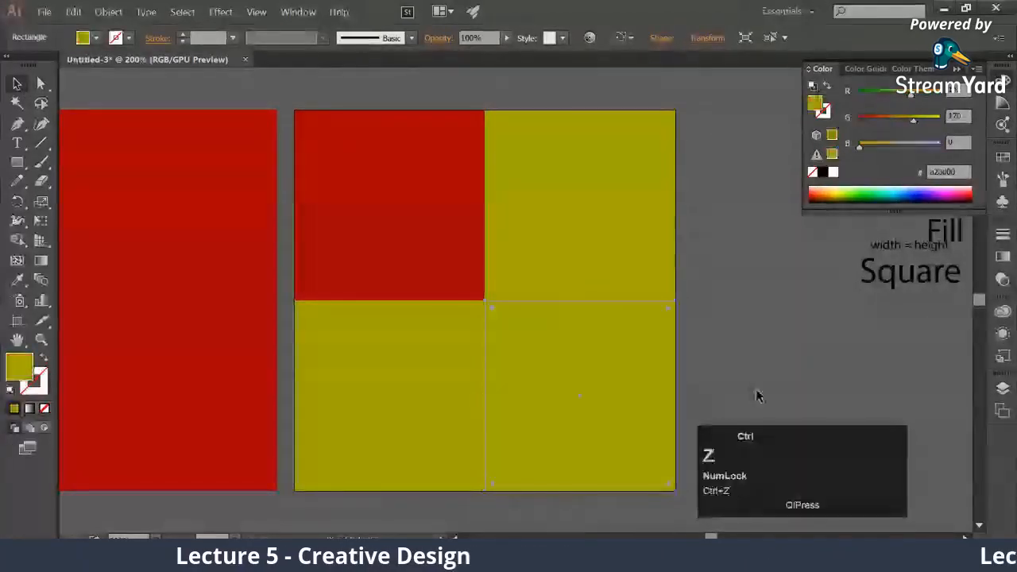
left_click(810, 322)
left_click(621, 378)
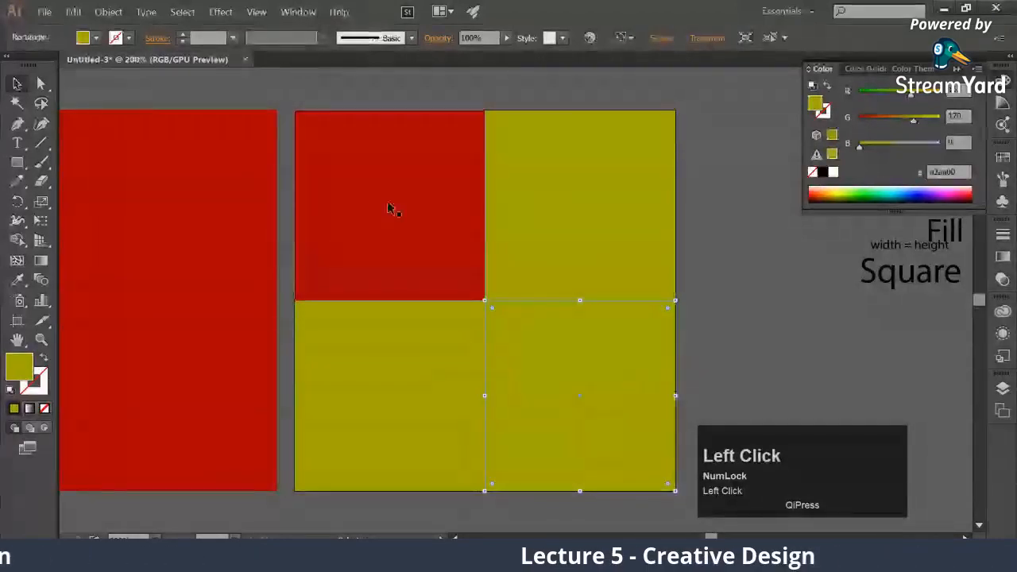
Fill the lower-right square with the red sampled from the upper-left square using the Eyedropper tool
left_click(590, 376)
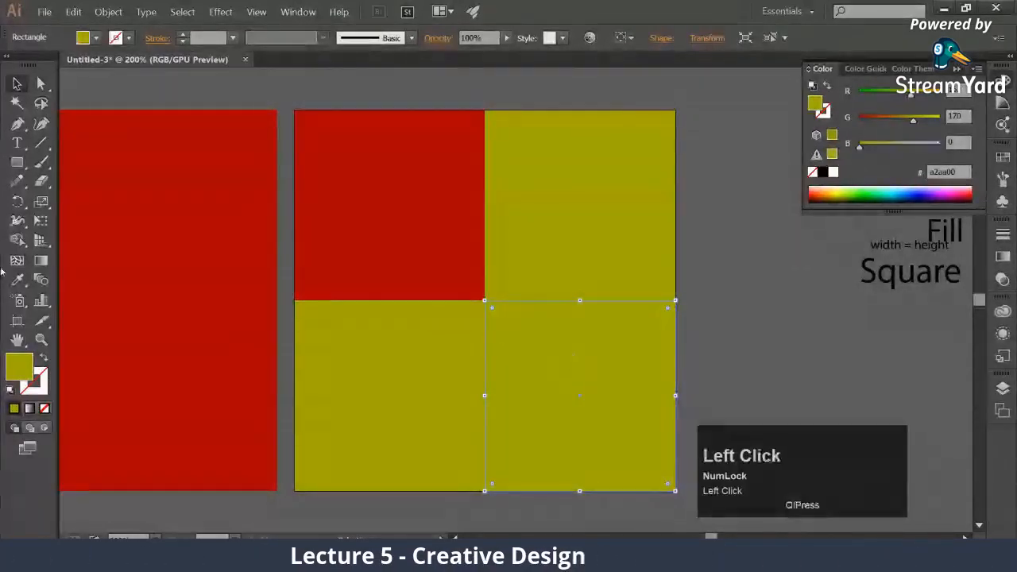
left_click(18, 281)
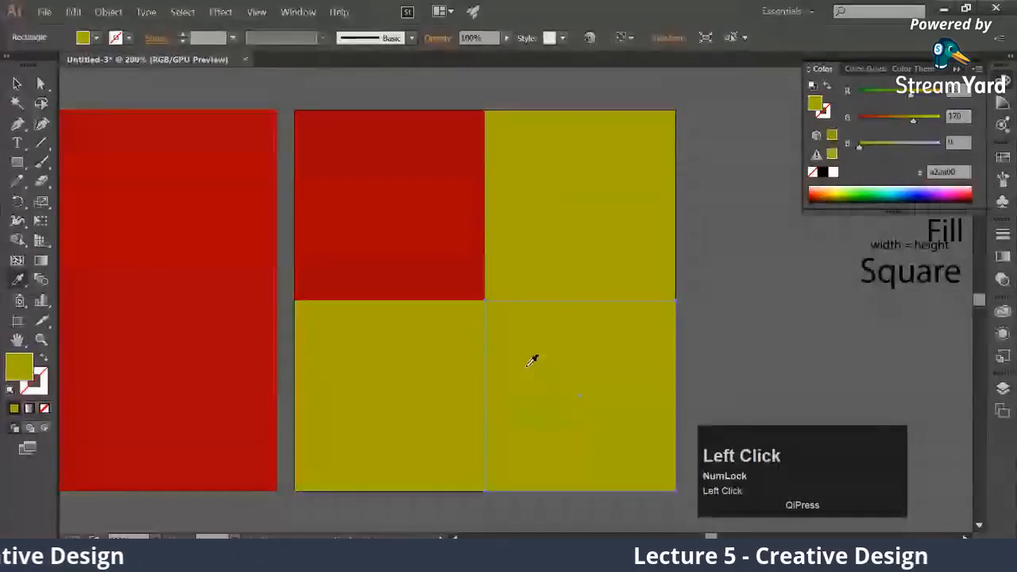
left_click(348, 192)
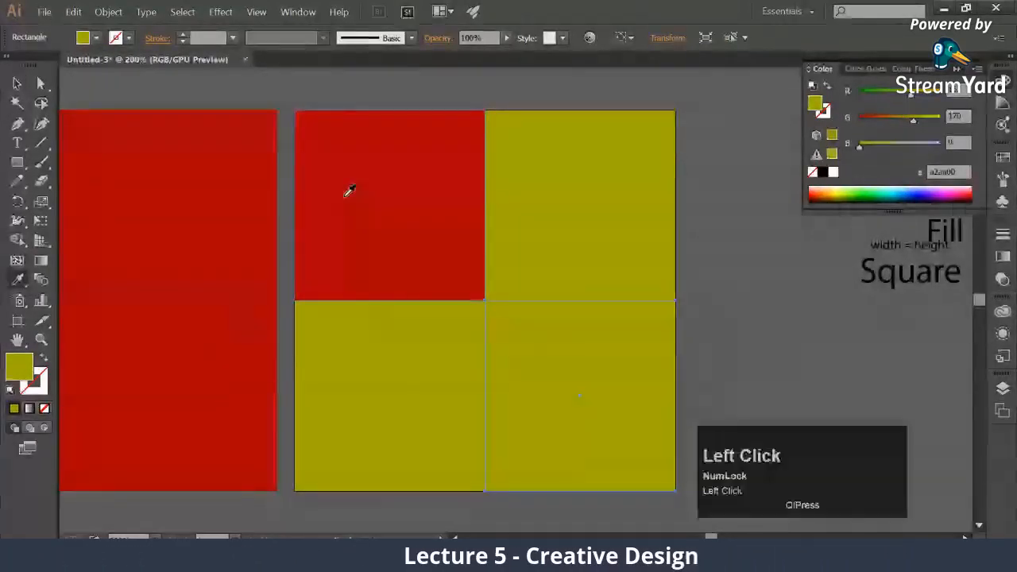
key("v")
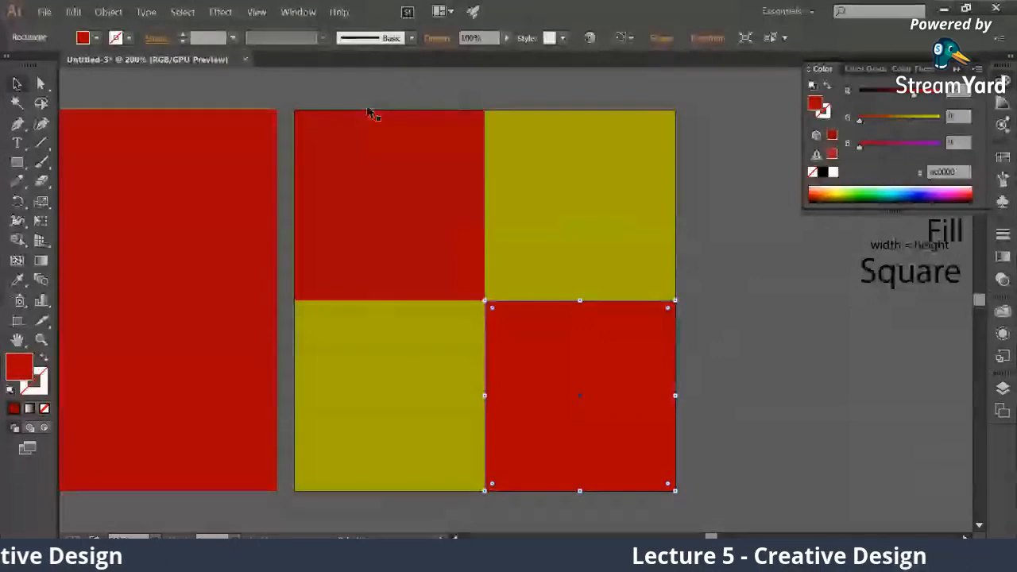
Select all four squares, scale them proportionally to half size into the artboard's upper-left quarter, and deselect
left_click_drag(346, 103, 530, 289)
left_click_drag(569, 364, 585, 390)
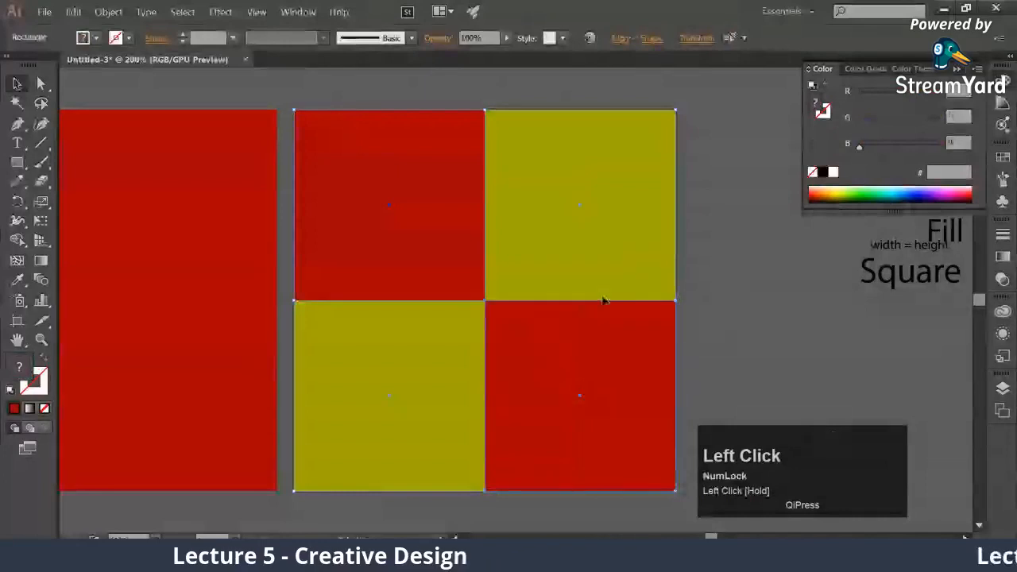
left_click(675, 491, "shift")
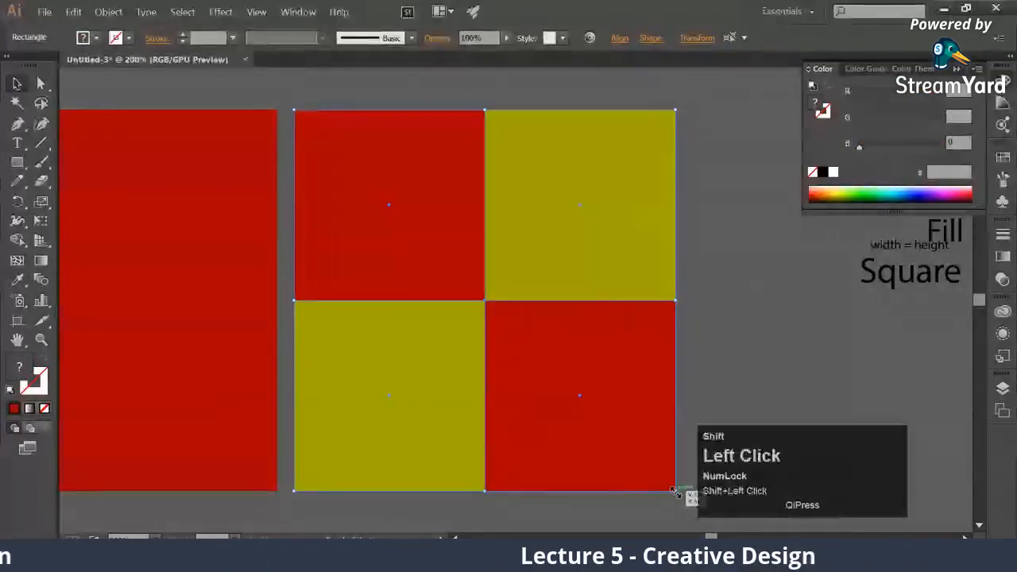
left_click_drag(676, 491, 515, 298)
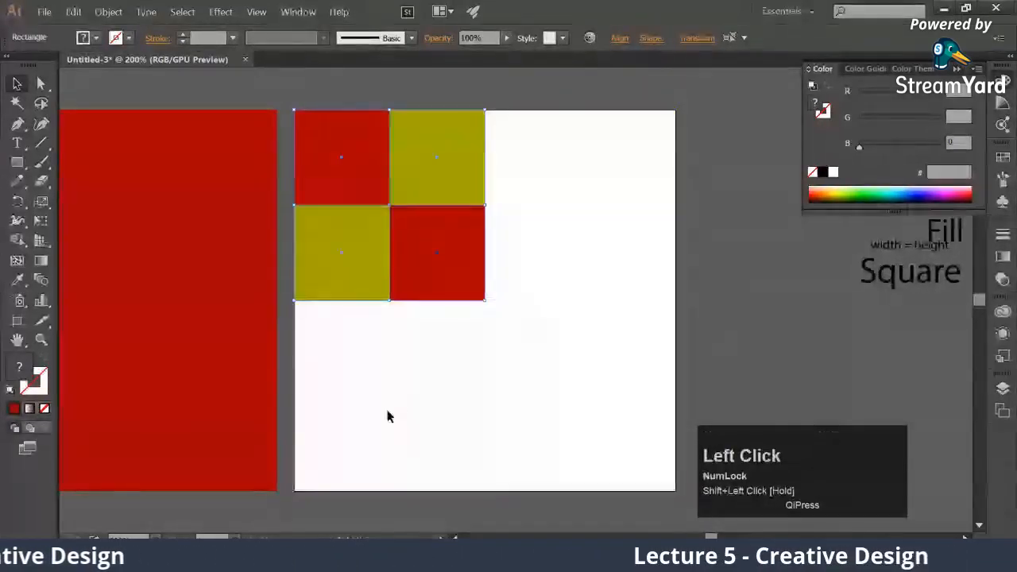
left_click(387, 417)
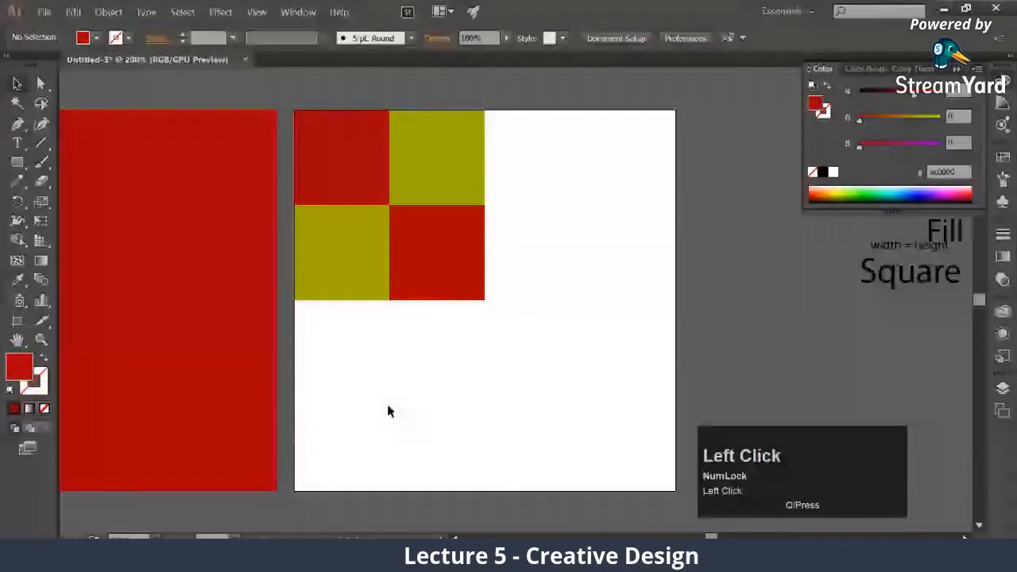
Duplicate the 2×2 block of squares and snap the copy into the artboard's upper-right quarter
left_click_drag(334, 95, 425, 331)
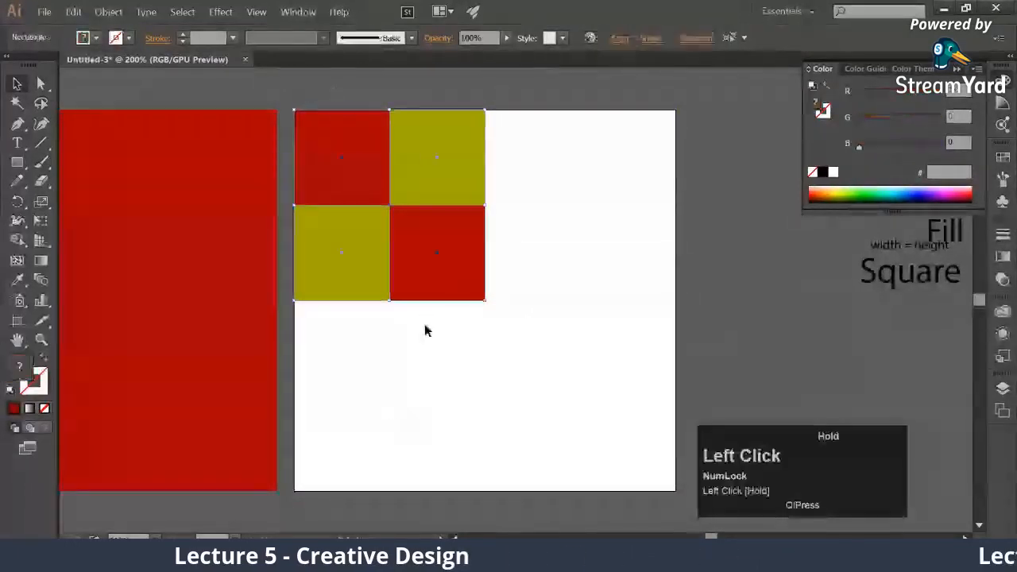
key("ctrl+c")
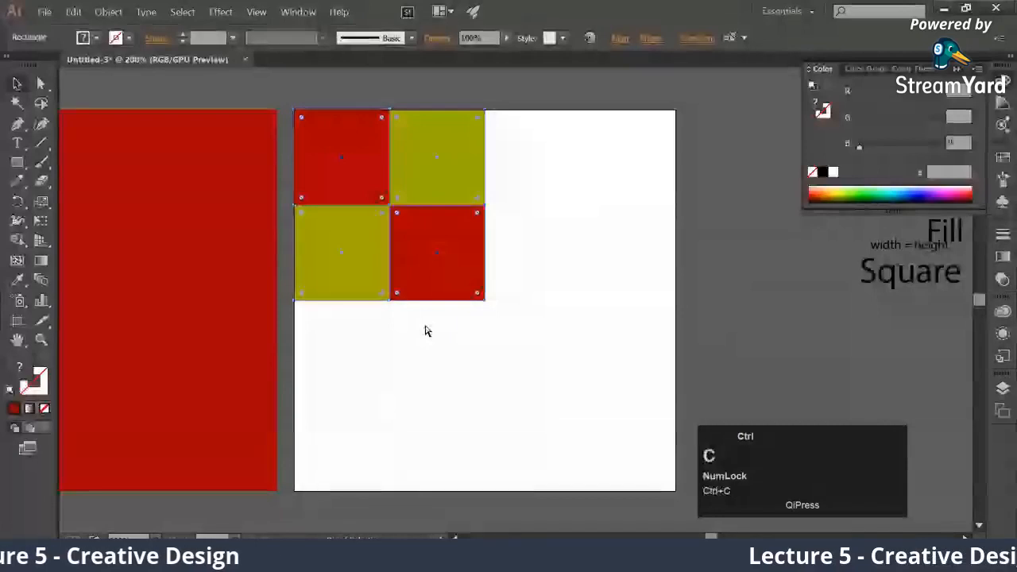
key("ctrl+v")
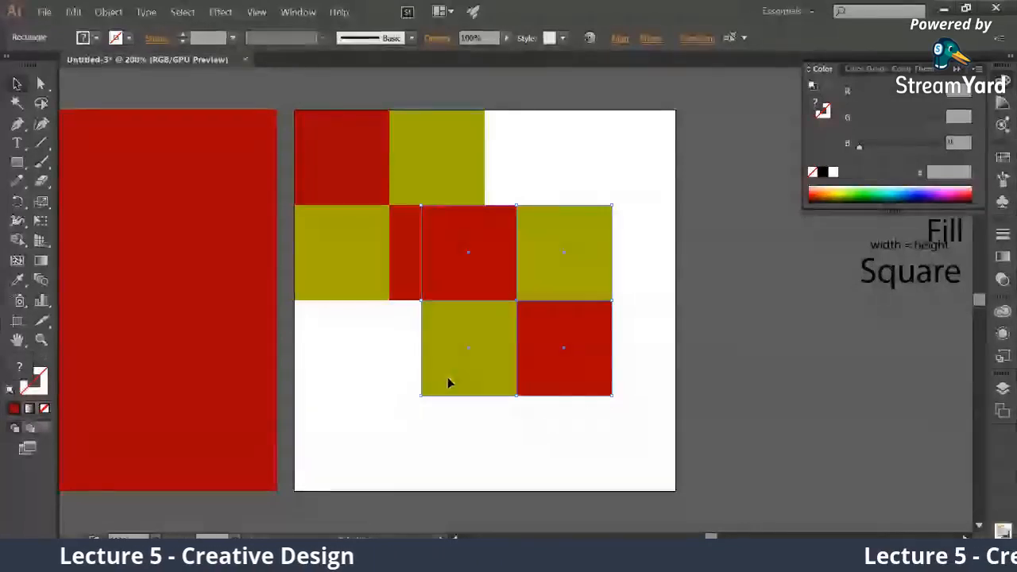
left_click_drag(440, 378, 502, 295)
left_click(475, 369)
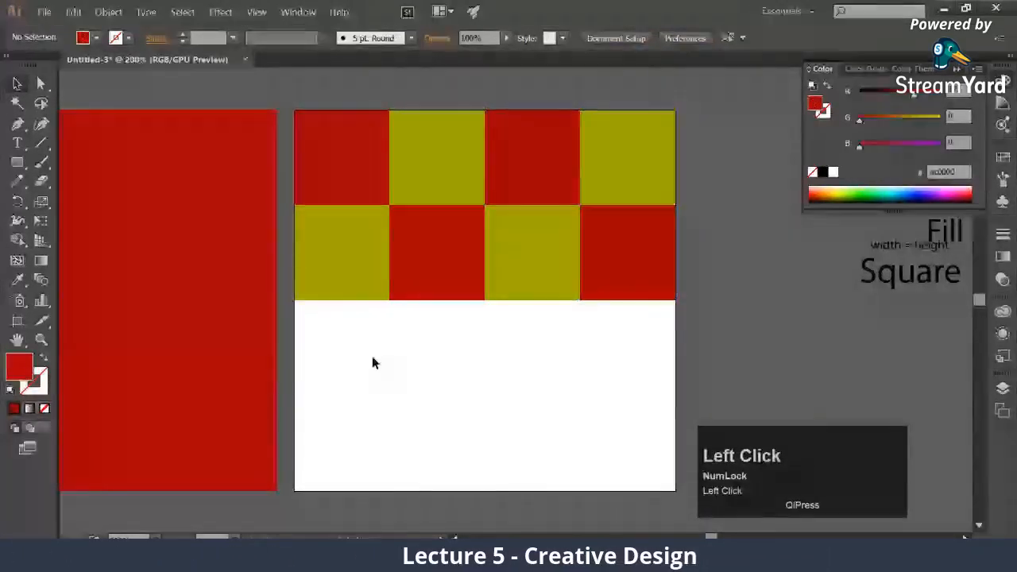
Duplicate the two upper rows of squares and snap the copy into the artboard's lower half to complete a 4×4 checkerboard
left_click_drag(384, 294, 647, 119)
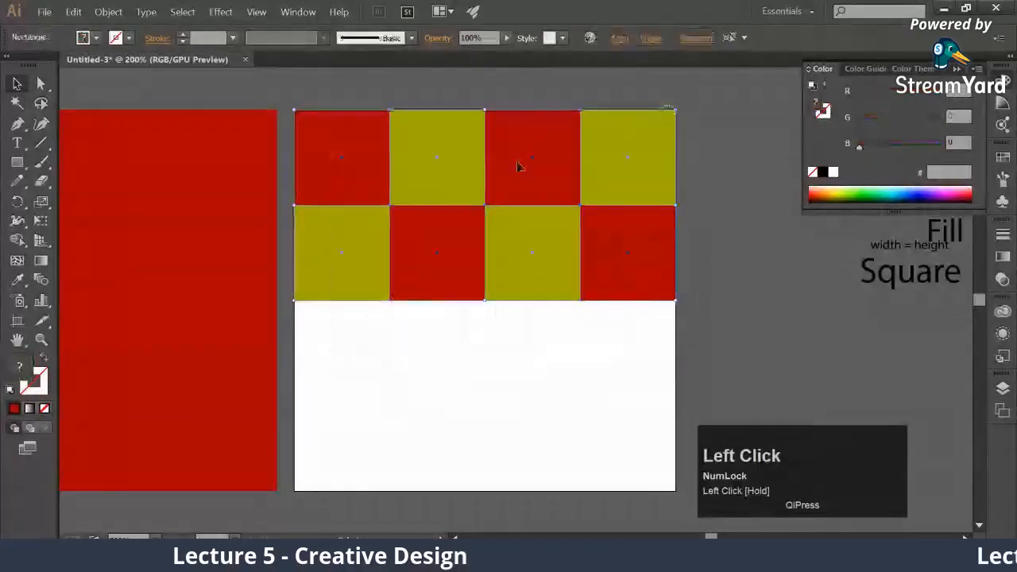
key("ctrl+c")
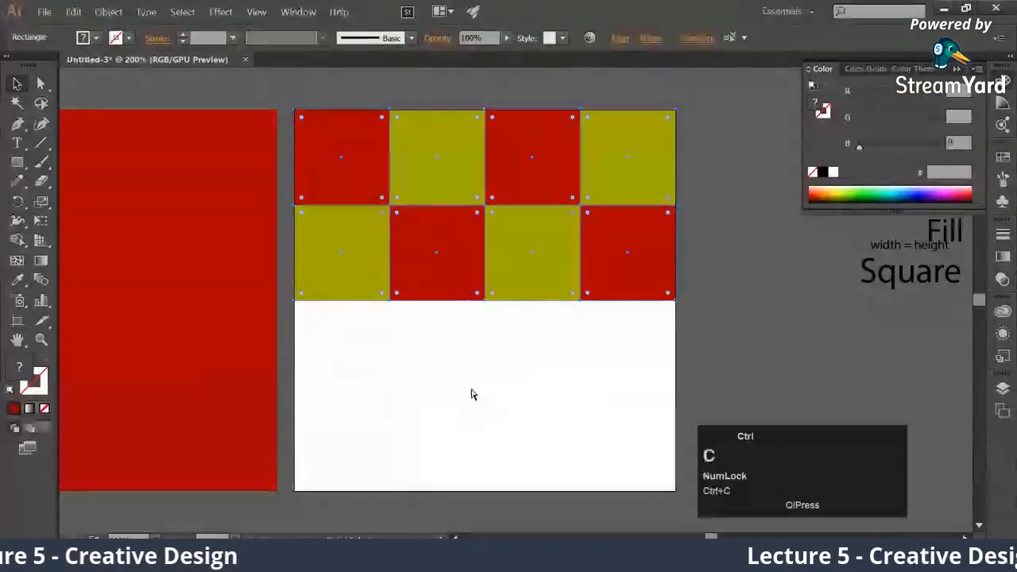
key("ctrl+v")
left_click_drag(545, 234, 511, 319)
left_click(477, 509)
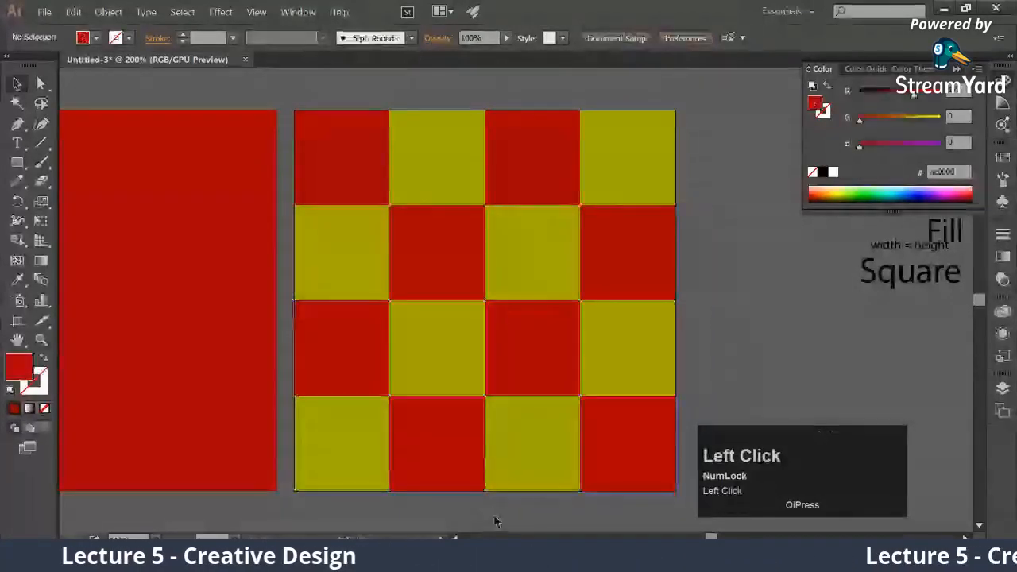
Select the whole 4×4 checkerboard and scale it proportionally to half size into the artboard's upper-left quarter
left_click_drag(524, 511, 507, 491)
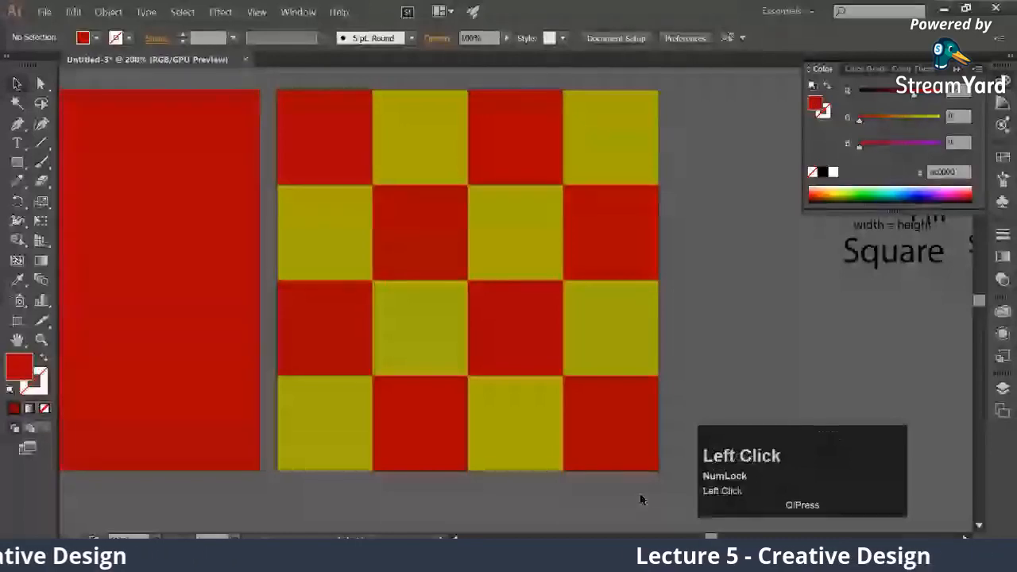
left_click(341, 132)
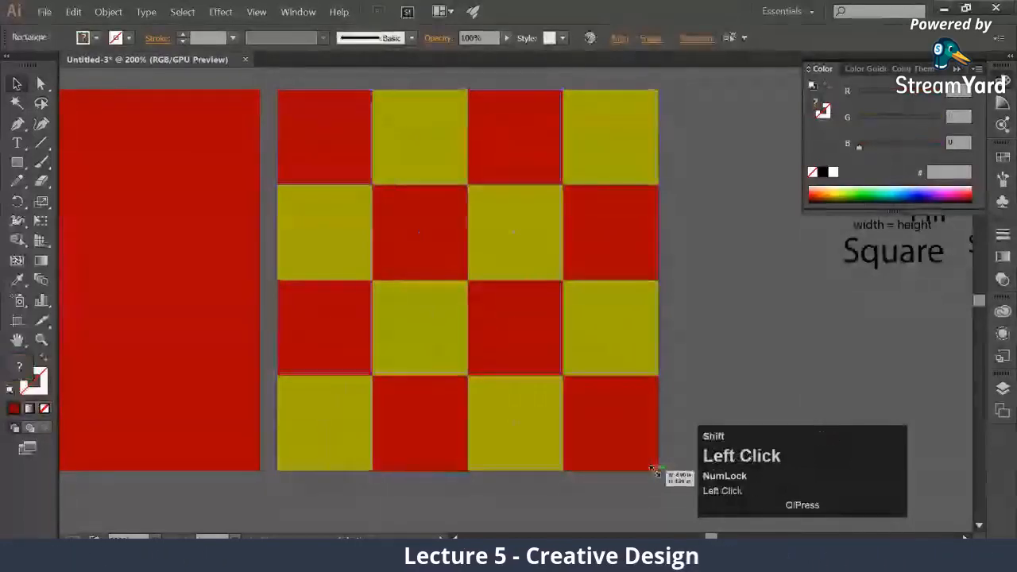
left_click_drag(659, 472, 465, 284)
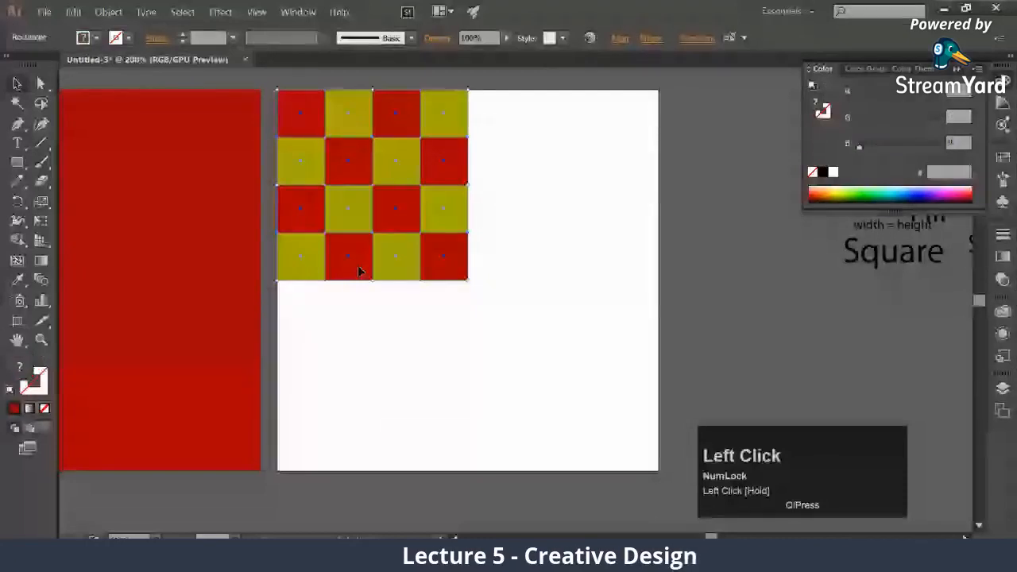
Duplicate the reduced 4×4 checkerboard, snap the copy into the artboard's upper-right quarter, and deselect
key("ctrl+c")
key("ctrl+v")
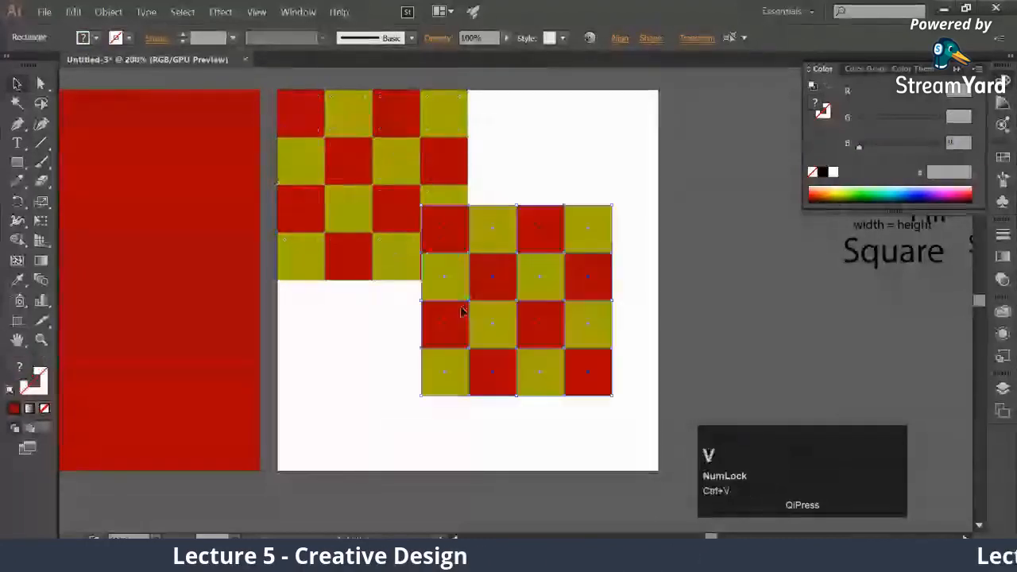
left_click_drag(462, 312, 509, 197)
left_click(347, 352)
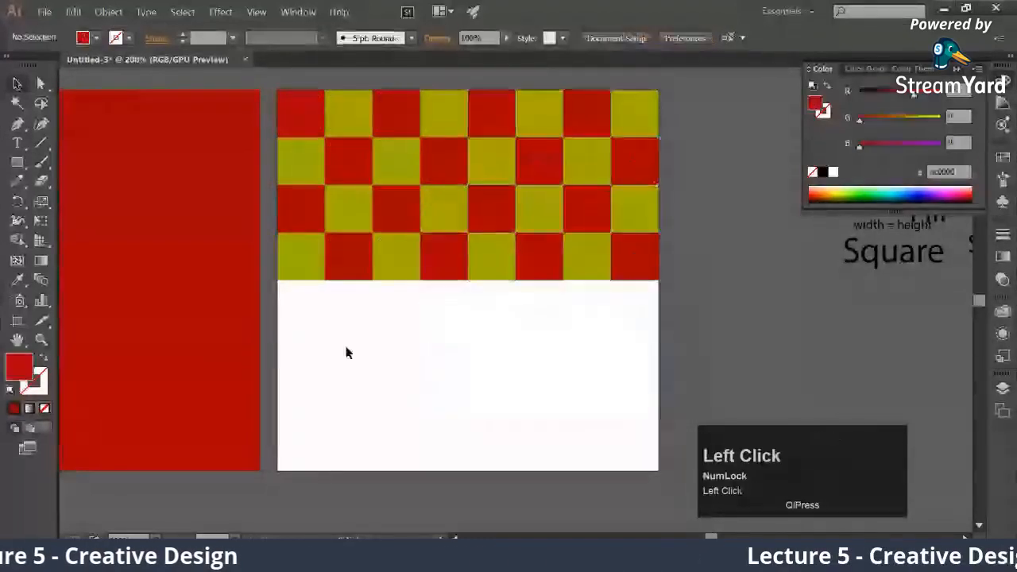
Duplicate the four upper rows of squares and snap the copy into the lower half to complete an 8×8 checkerboard
left_click_drag(395, 254, 442, 211)
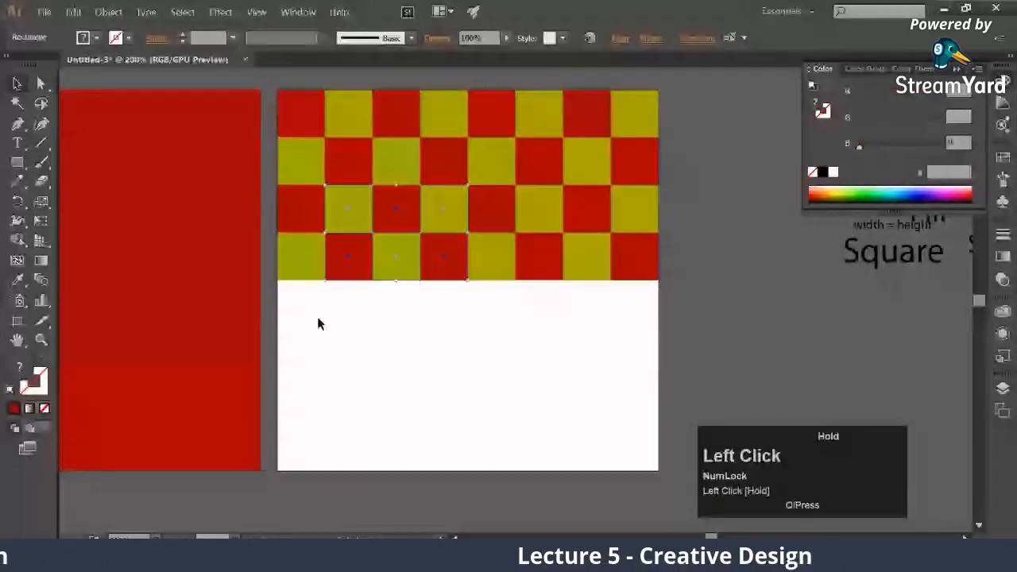
key("ctrl+v")
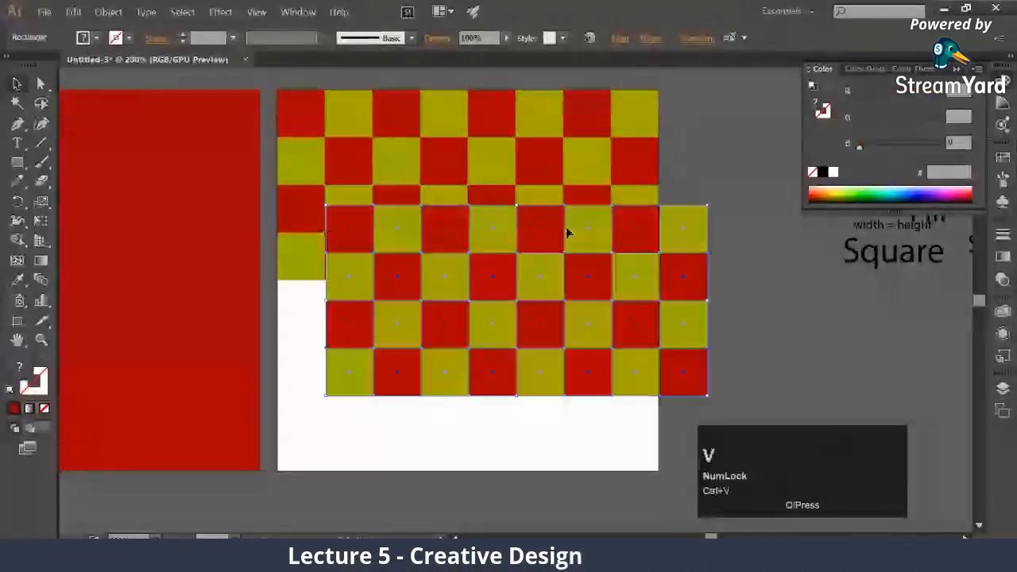
left_click_drag(556, 240, 502, 316)
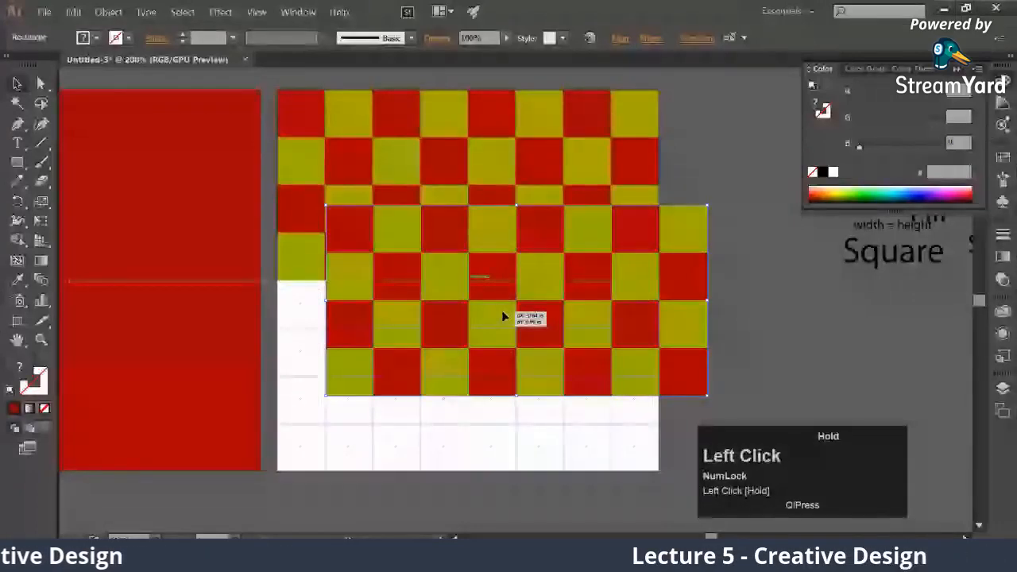
Scale the 8×8 checkerboard proportionally to half size in the upper-left quarter and snap a duplicate into the upper-right quarter
left_click_drag(501, 315, 501, 291)
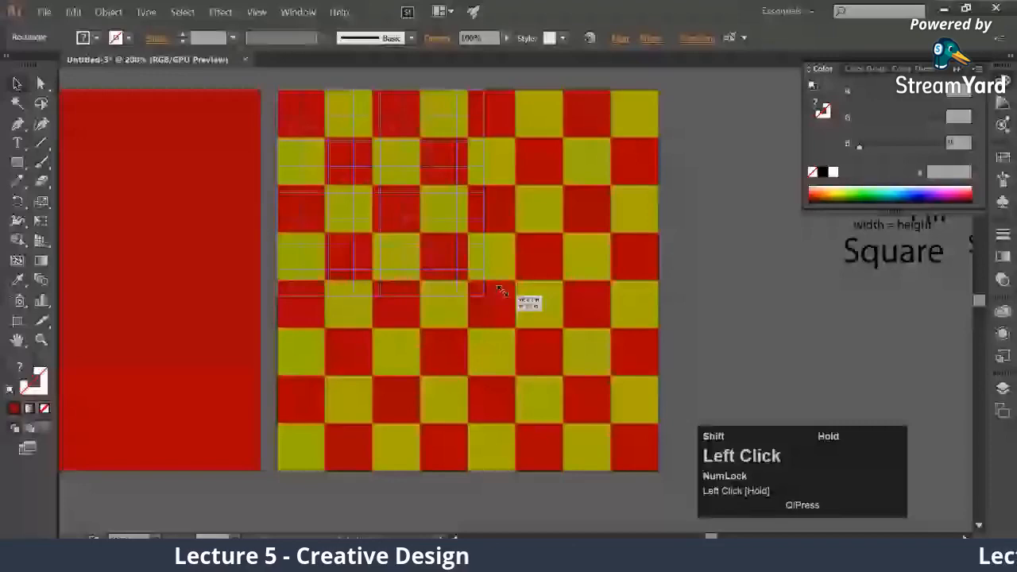
key("ctrl+z")
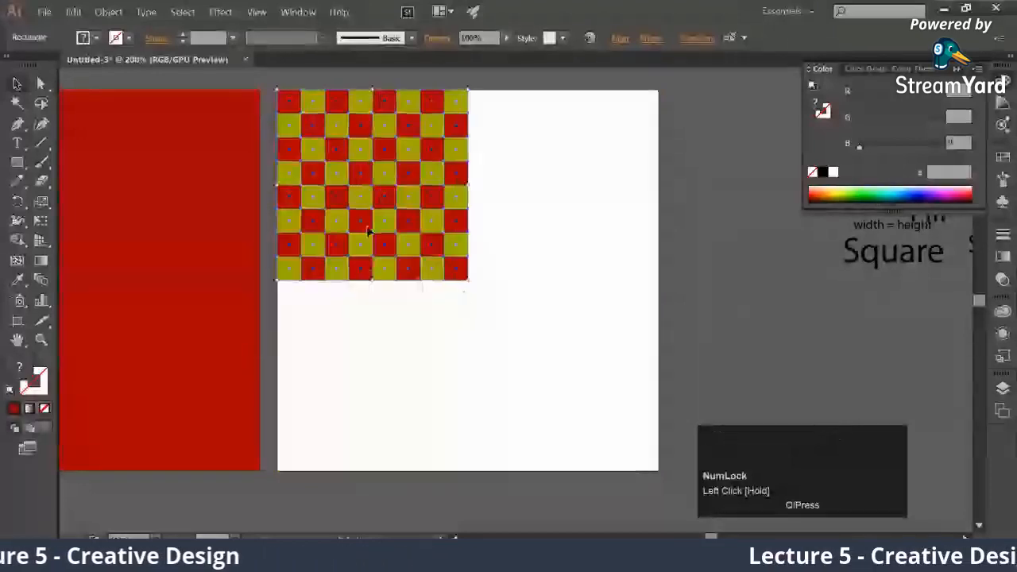
key("ctrl+c")
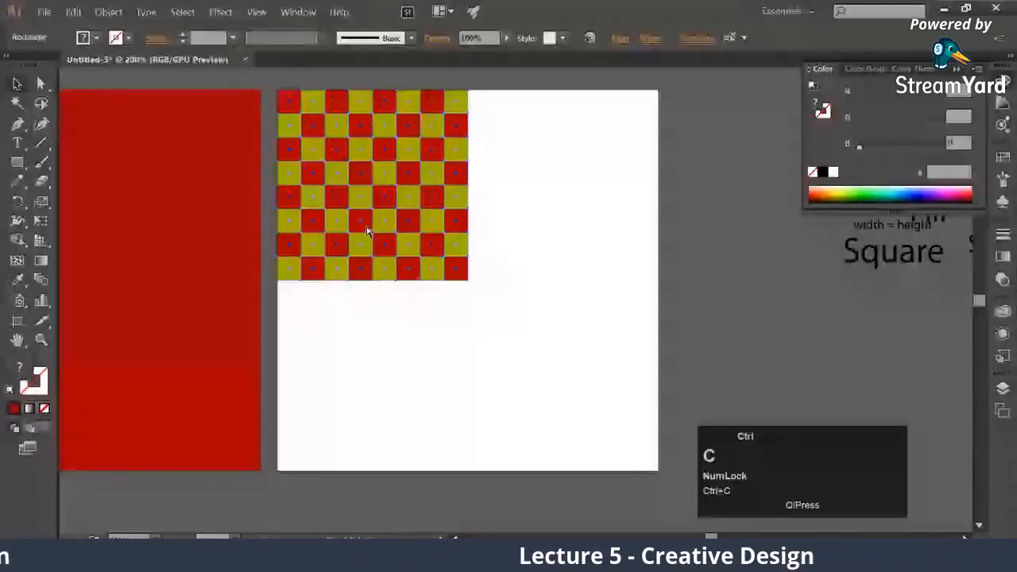
key("ctrl+v")
left_click_drag(439, 268, 484, 153)
Duplicate the eight upper rows of squares and snap the copy into the lower half to complete a 16×16 checkerboard
key("ctrl+c")
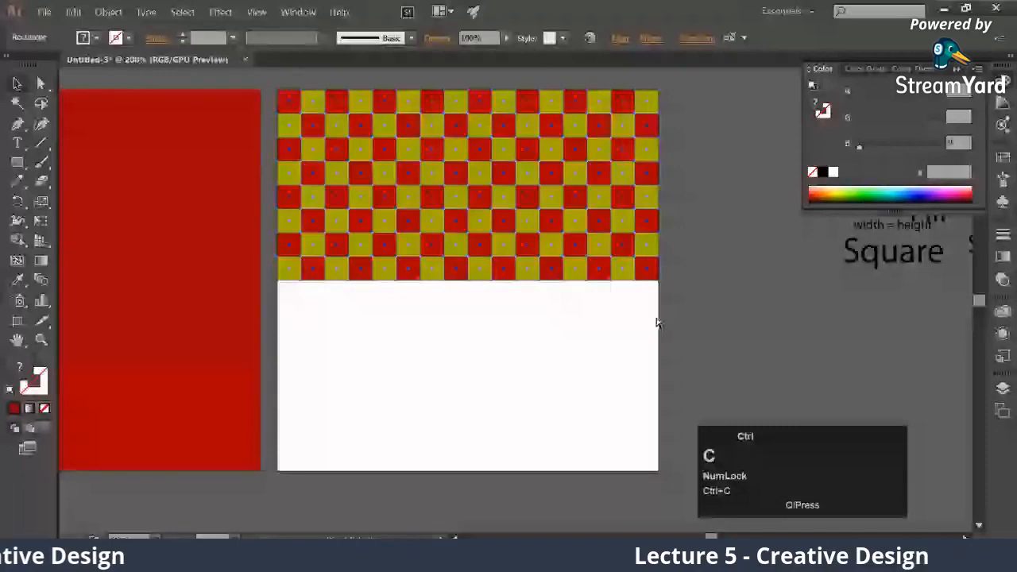
key("ctrl+v")
left_click_drag(490, 293, 492, 294)
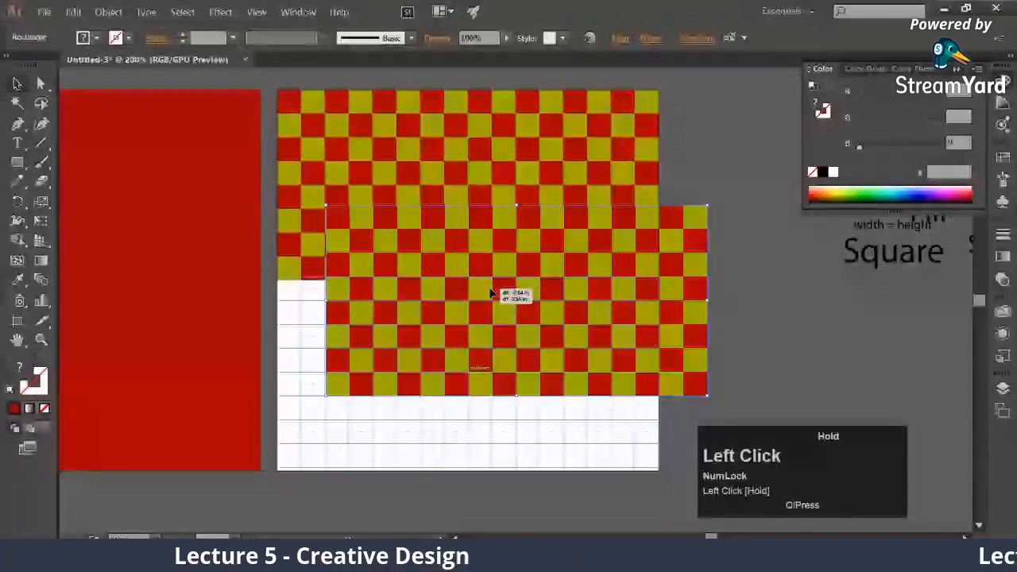
left_click_drag(490, 292, 442, 368)
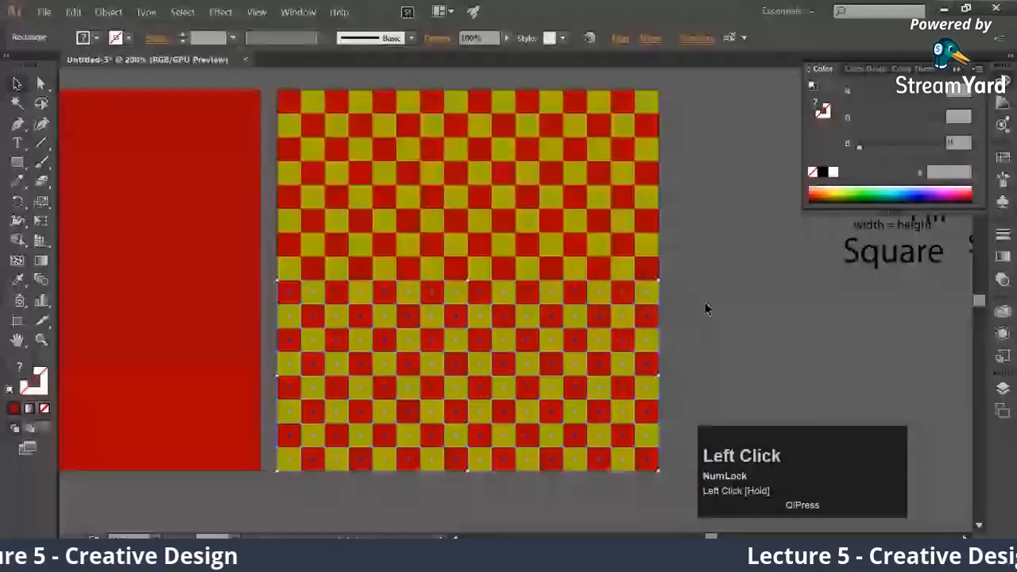
Scale the 16×16 checkerboard proportionally to half size in the upper-left quarter and snap a duplicate into the upper-right quarter
left_click_drag(271, 81, 468, 280)
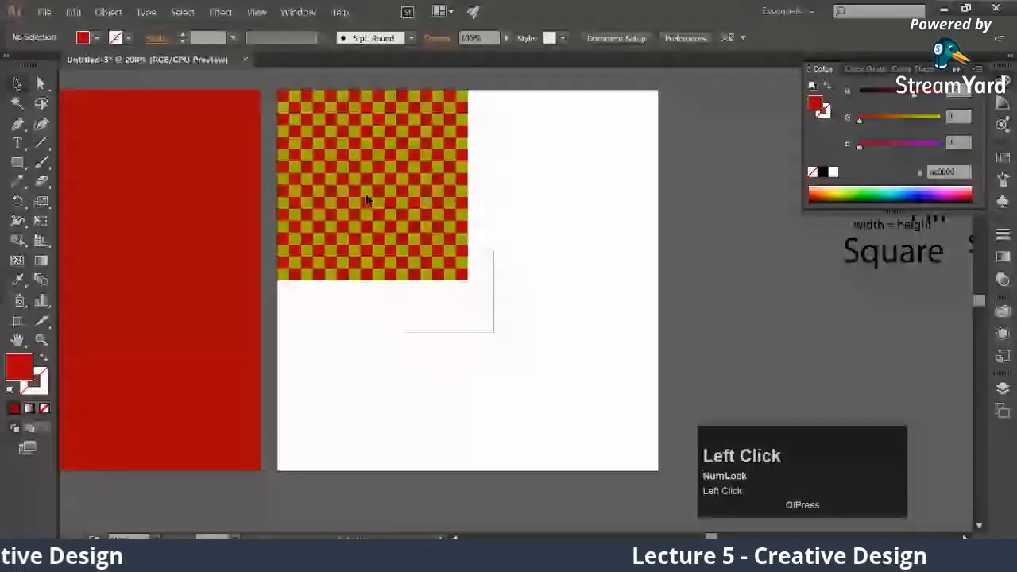
left_click_drag(367, 200, 514, 184)
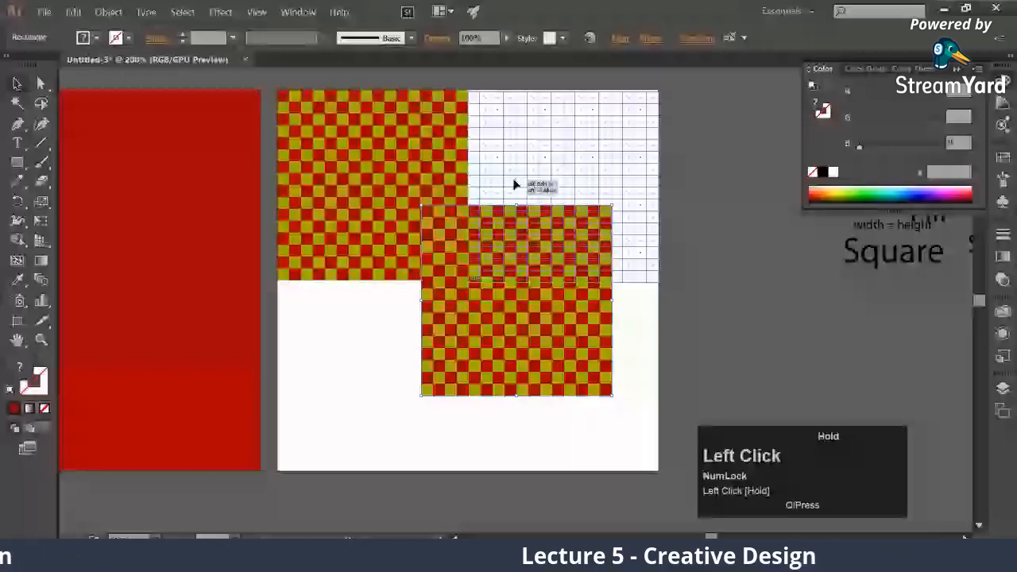
left_click_drag(513, 184, 513, 184)
Duplicate the sixteen upper rows into the lower half to complete a 32×32 checkerboard, and minimize the program window
key("ctrl+v")
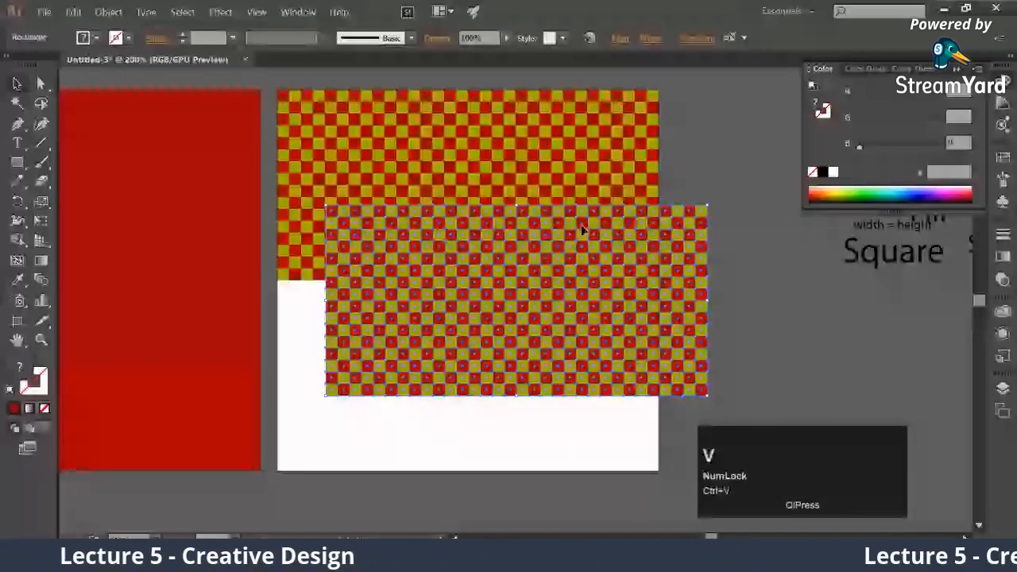
left_click_drag(665, 393, 616, 469)
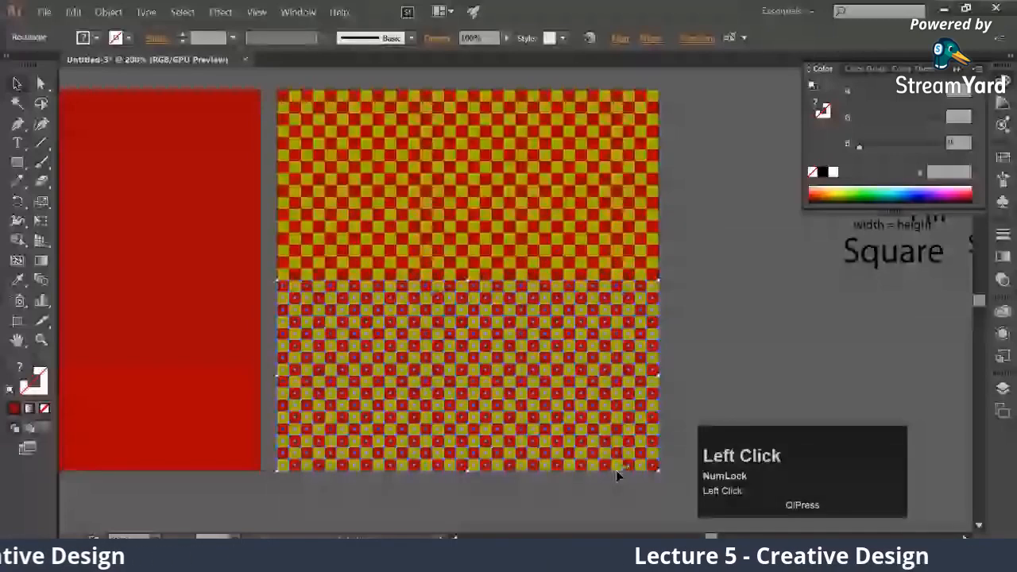
left_click(641, 498)
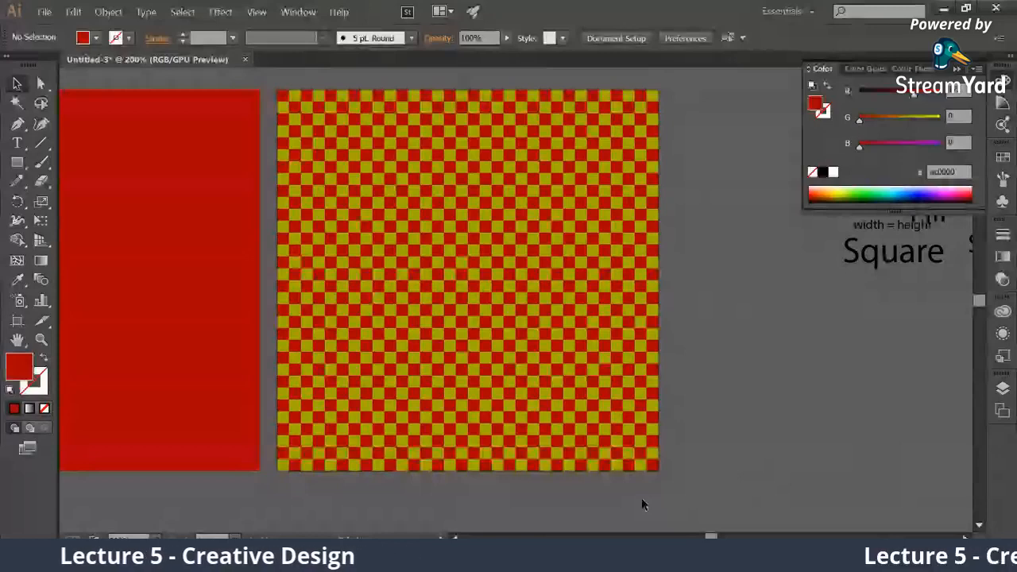
left_click(944, 9)
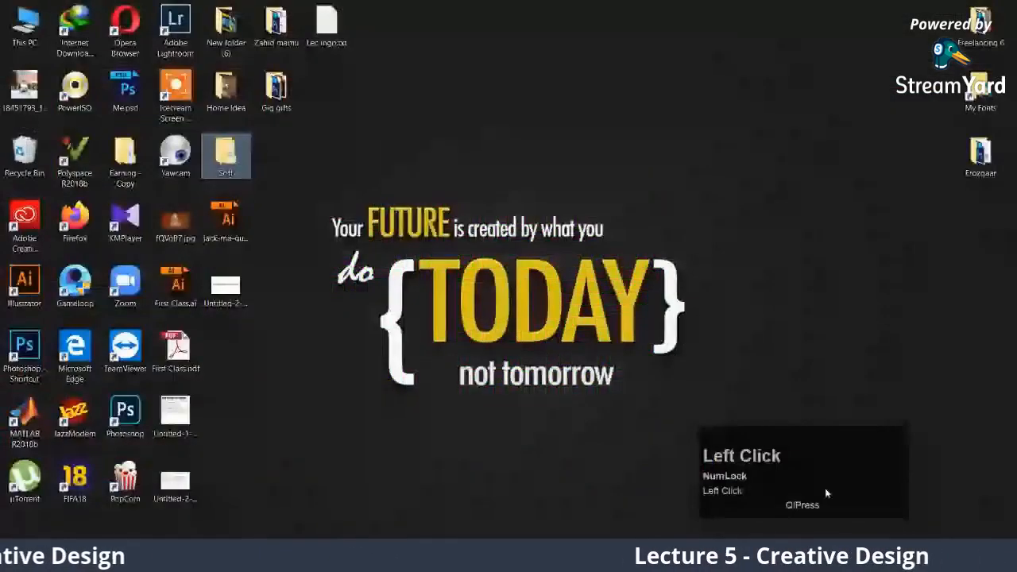
Demonstrate area selection on the desktop by enclosing all the icons in a selection rectangle
left_click_drag(270, 472, 316, 314)
left_click(316, 314)
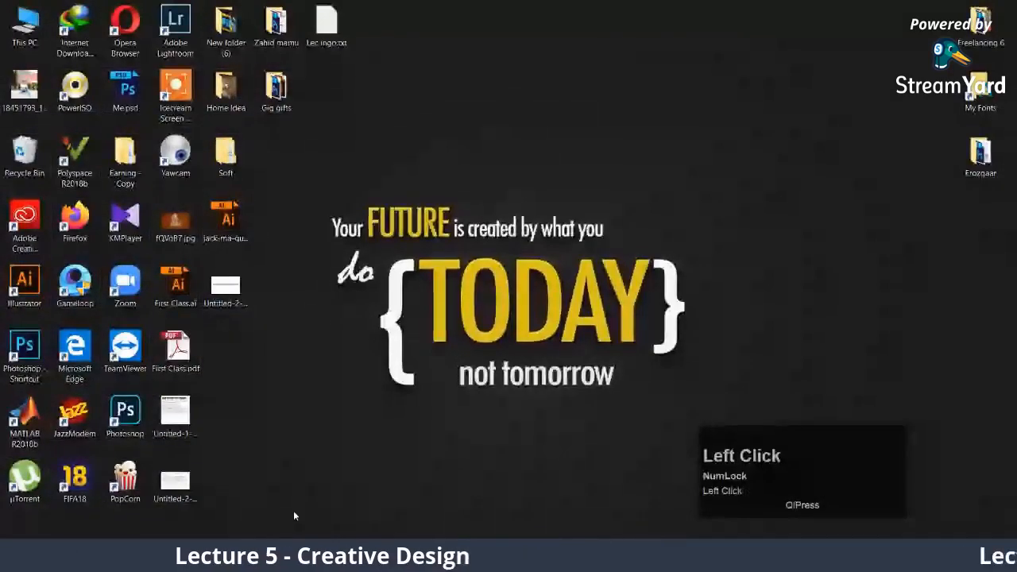
left_click_drag(395, 527, 3, 6)
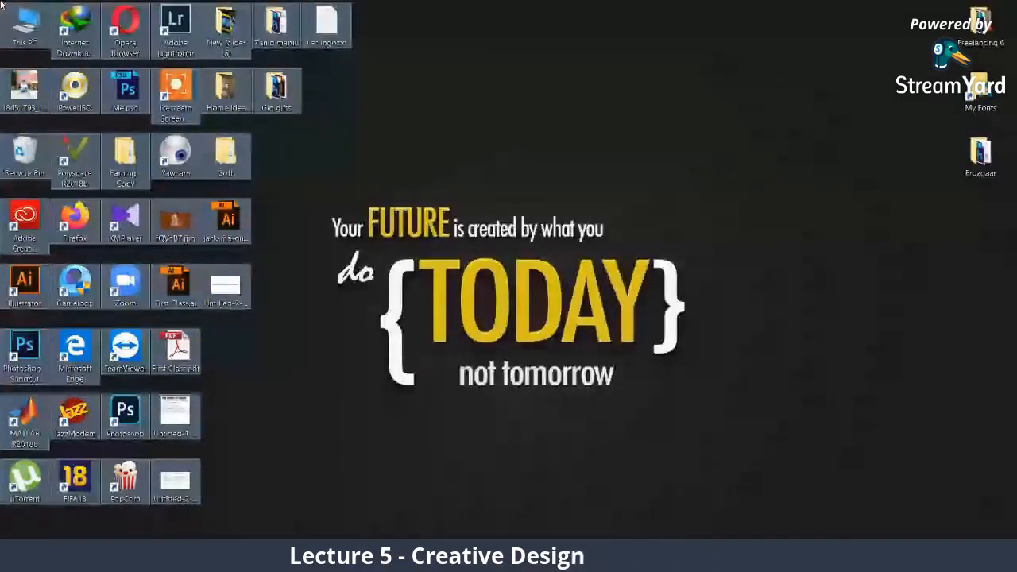
Switch to Illustrator, select the whole 32×32 checkerboard, and scale it proportionally to half size in the upper-left quarter
left_click(318, 556)
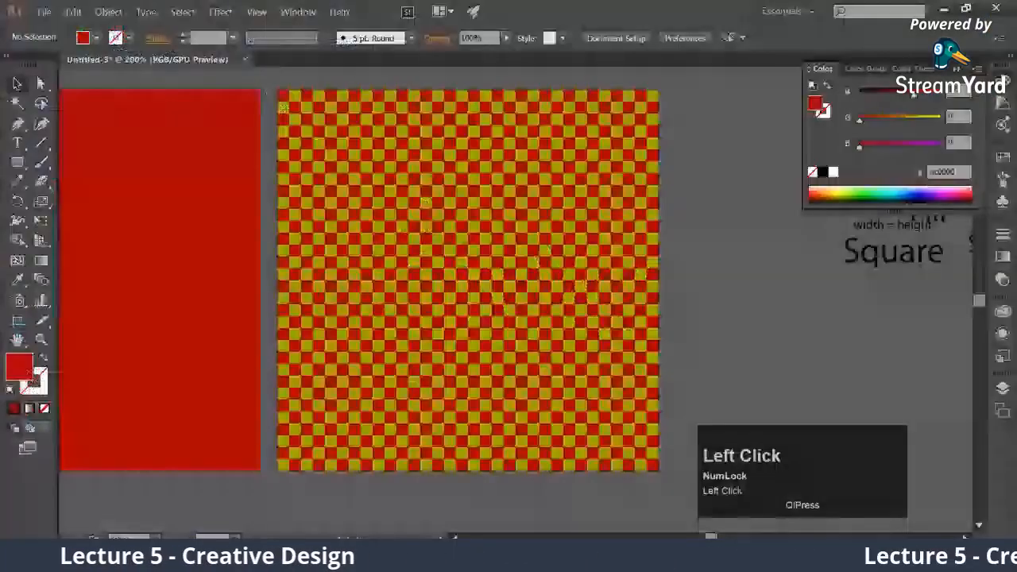
left_click(672, 506)
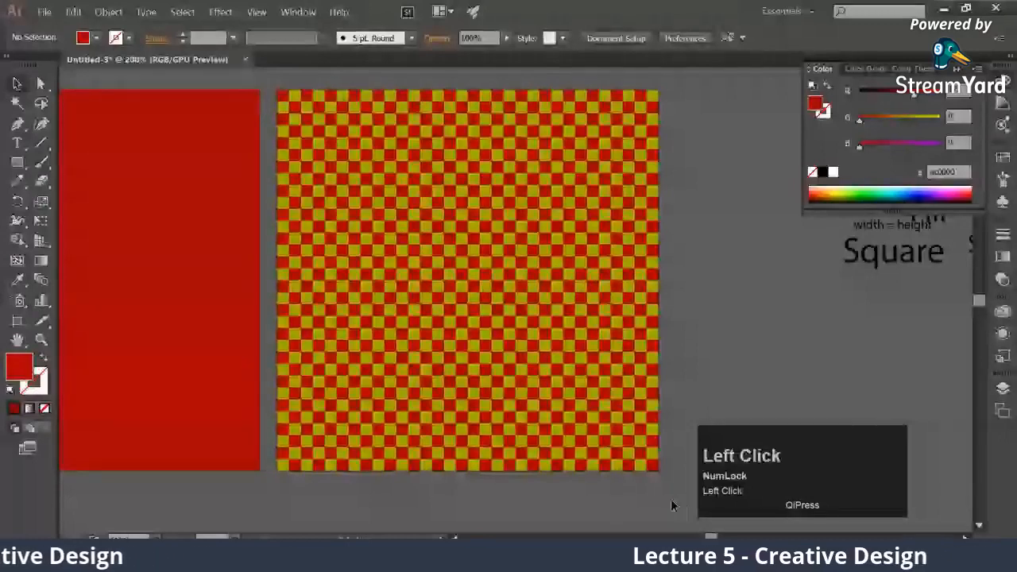
left_click_drag(671, 502, 477, 344)
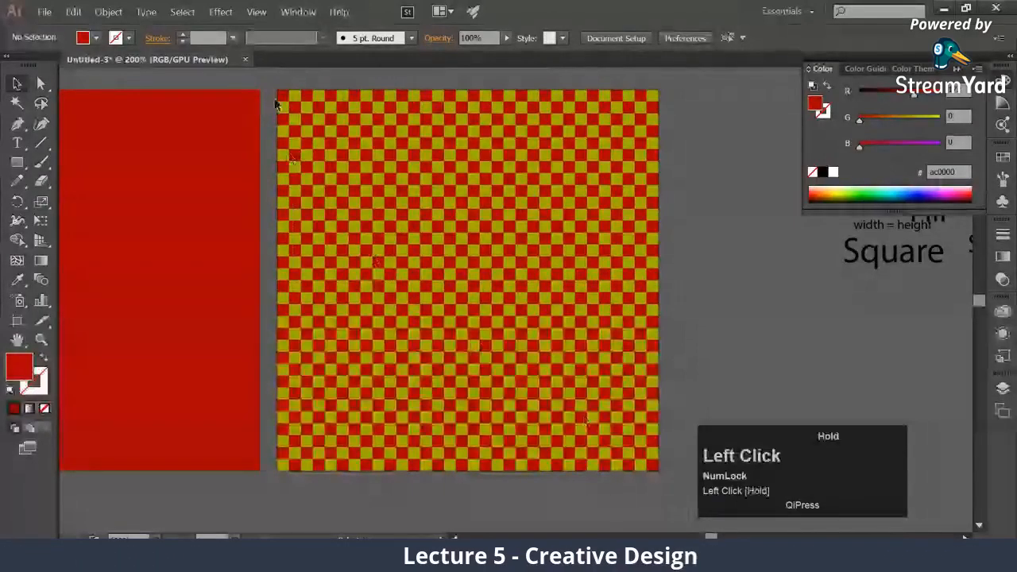
left_click_drag(275, 104, 273, 89)
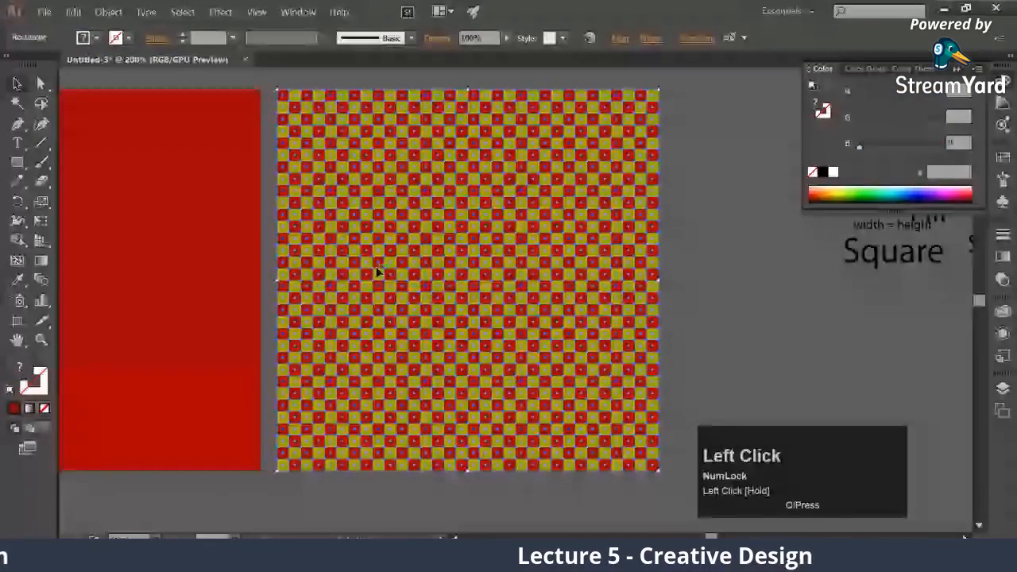
left_click_drag(378, 272, 498, 286)
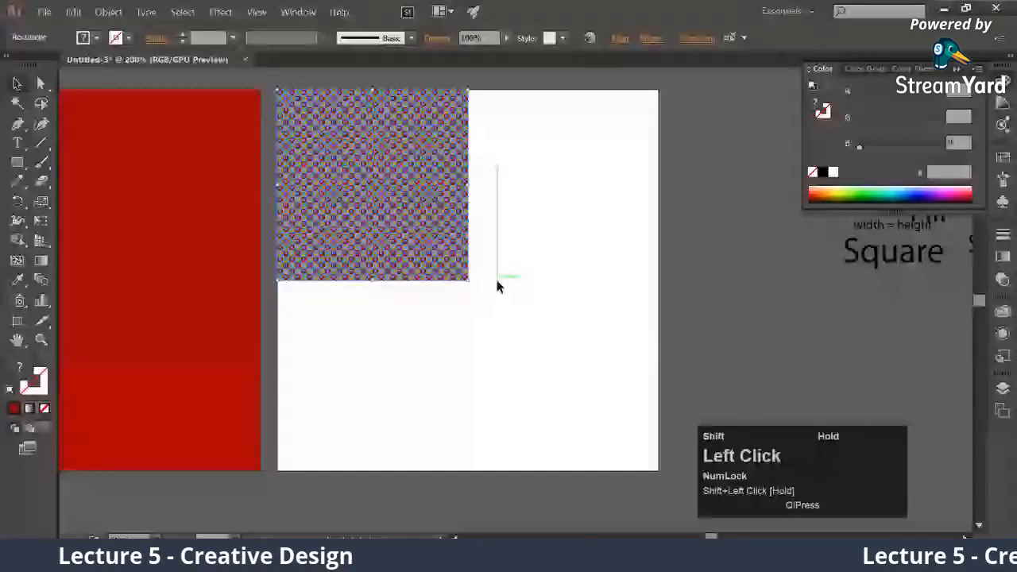
Try pasting a copy of the scaled checkerboard into the upper-right quarter, undo back to the full-size board, and clear the selection
key("ctrl+v")
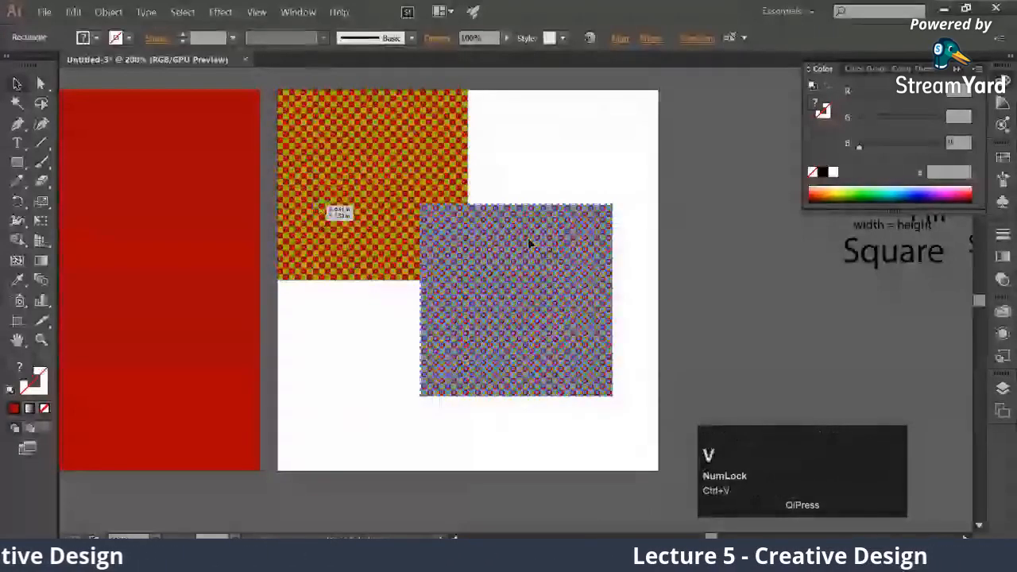
left_click_drag(493, 271, 529, 177)
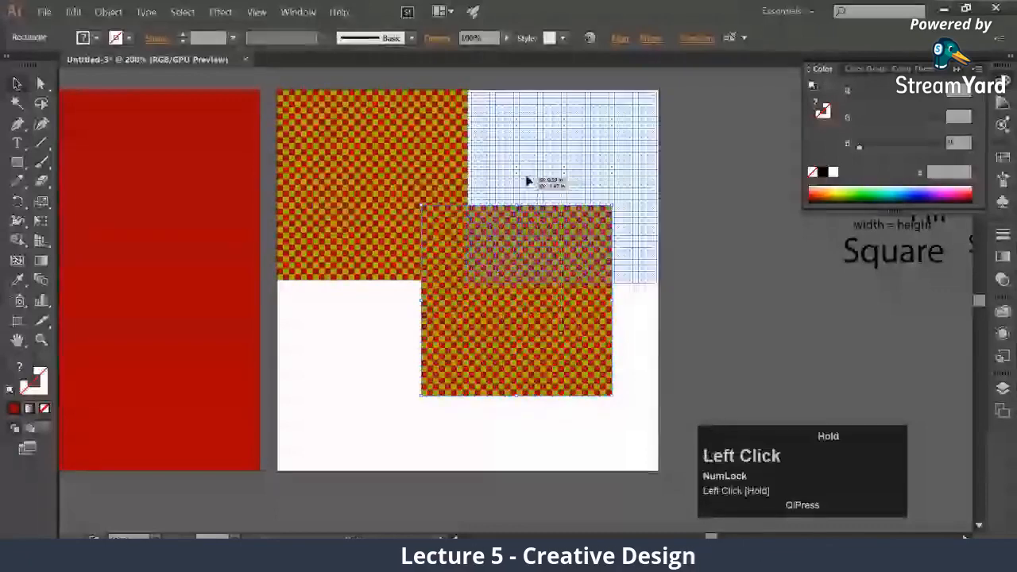
key("ctrl+z")
key("ctrl+z")
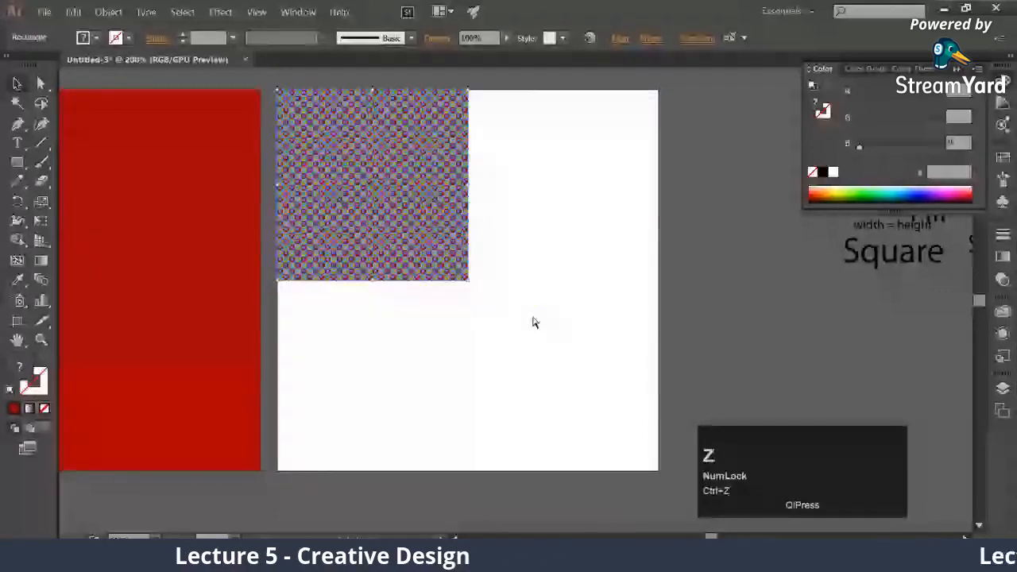
left_click(738, 281)
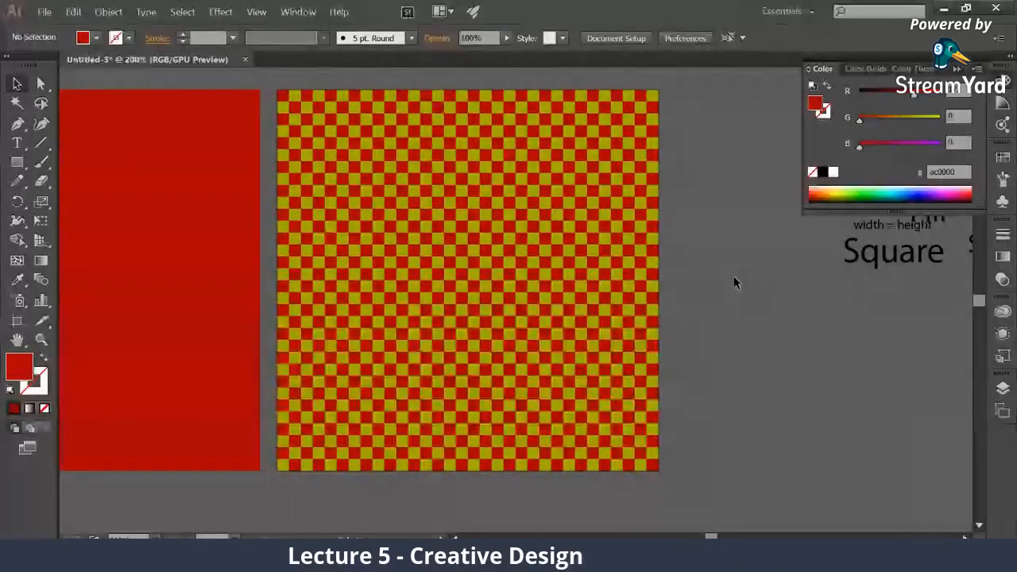
Switch to StreamYard and show the viewer comment about the work going too fast on the broadcast
left_click(116, 553)
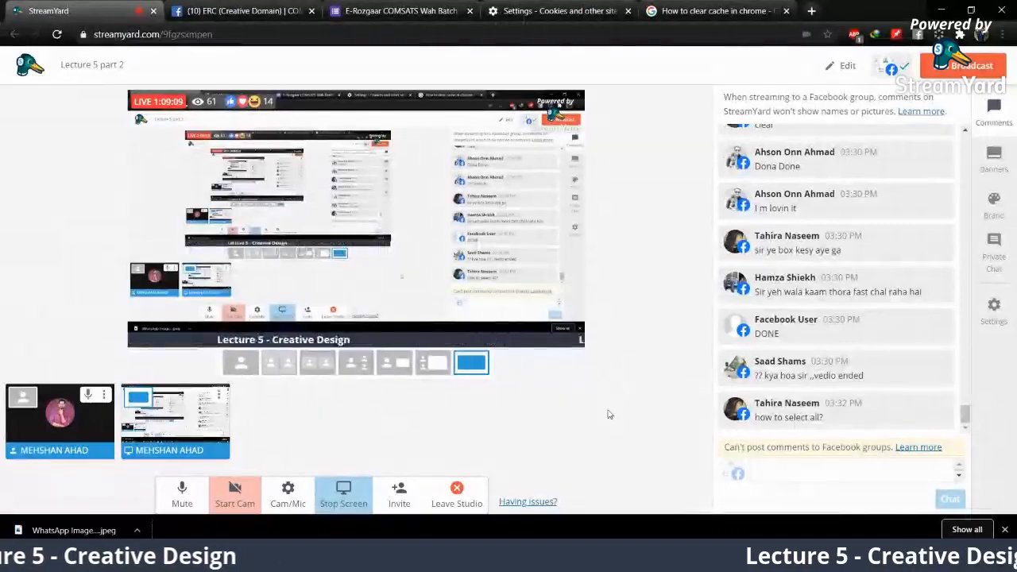
left_click(818, 284)
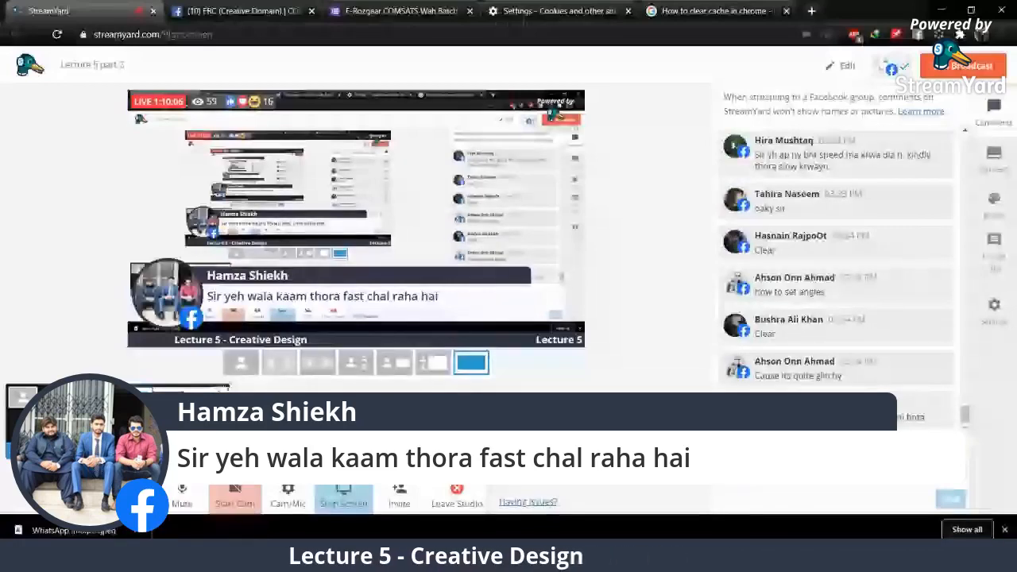
Switch to Illustrator, undo back to the 8×8 checkerboard, and scale it proportionally to half size in the upper-left quarter
key("alt+Tab")
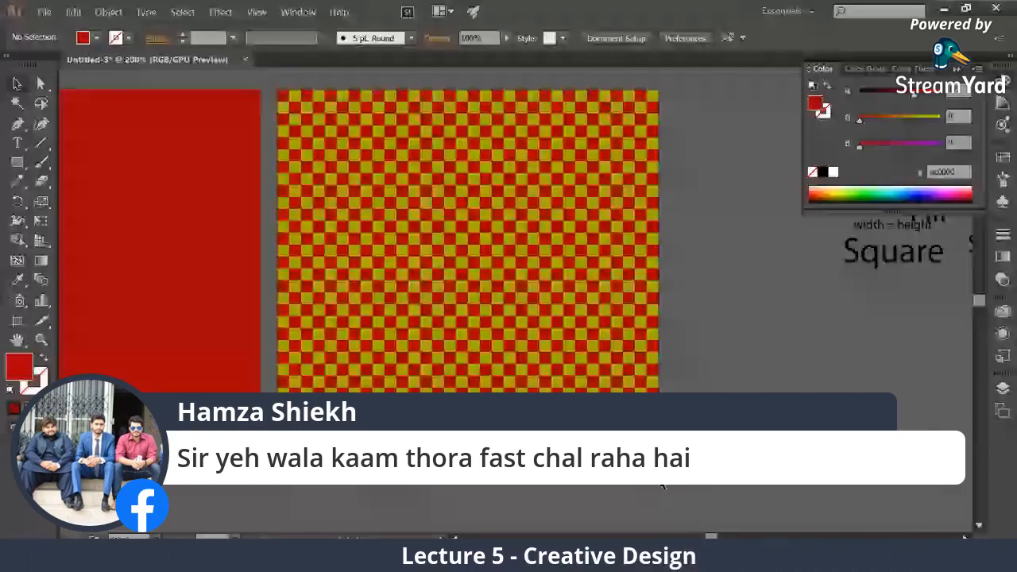
key("ctrl+z")
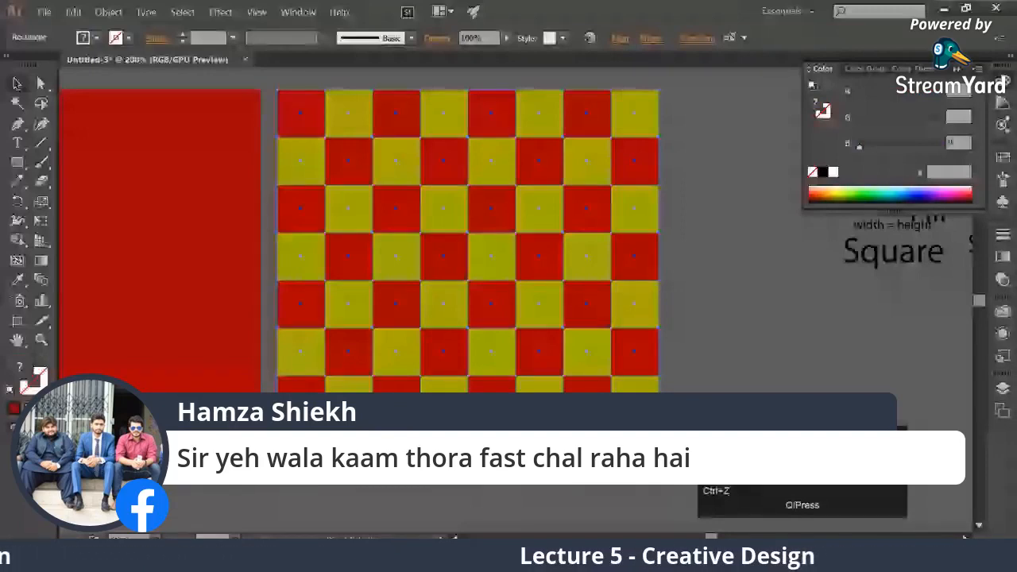
left_click_drag(659, 471, 660, 472)
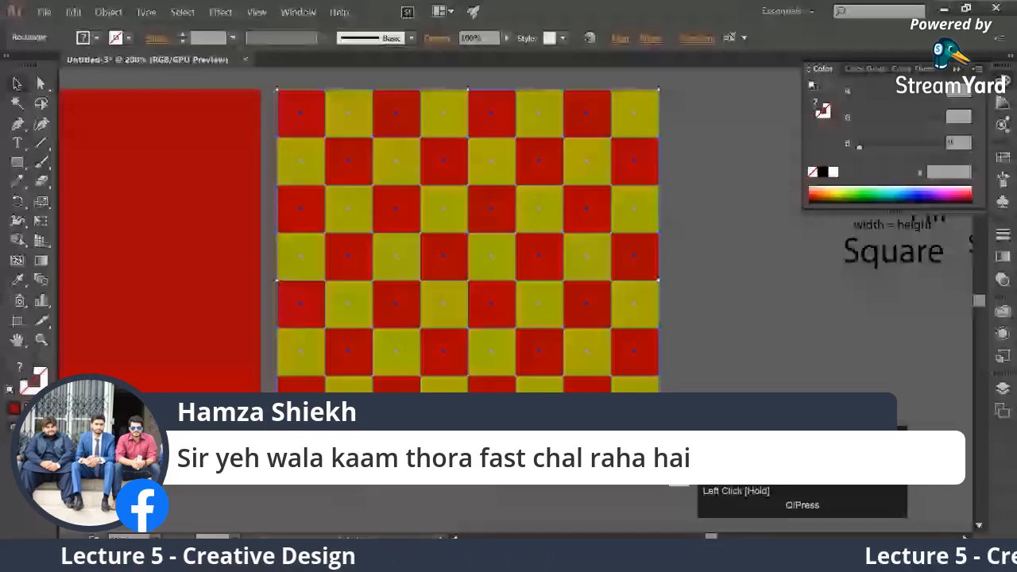
left_click_drag(661, 472, 493, 284)
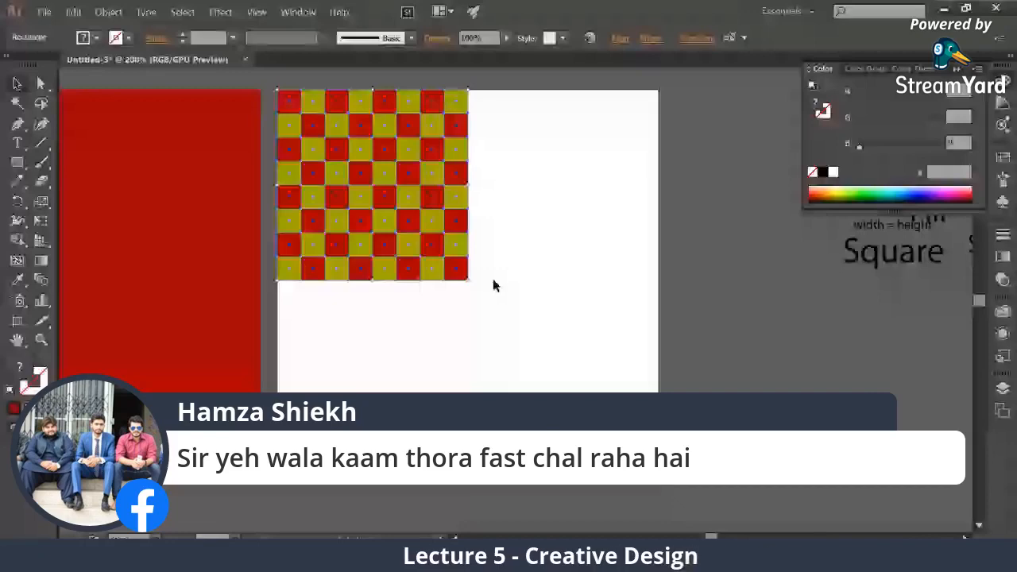
Switch to StreamYard and replace the displayed comment with the viewer question about proportional width and height changes
left_click(206, 556)
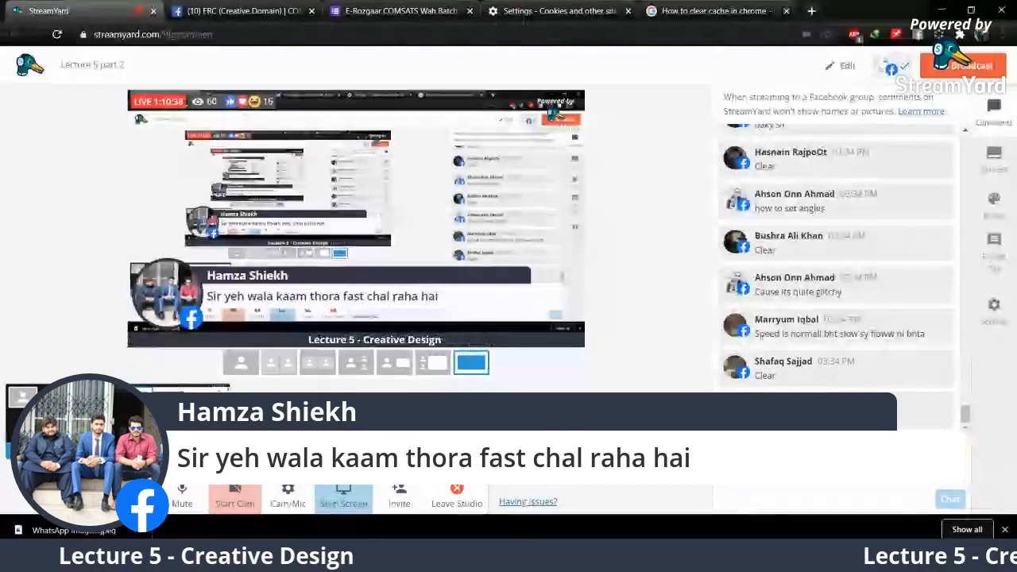
left_click(737, 342)
mouse_move(797, 342)
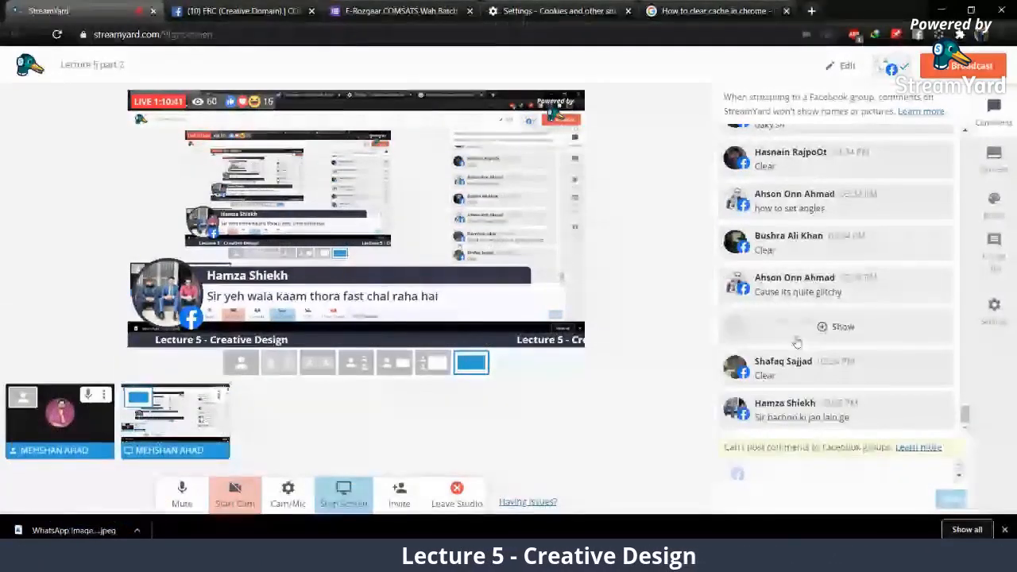
scroll(797, 342, "down", 1)
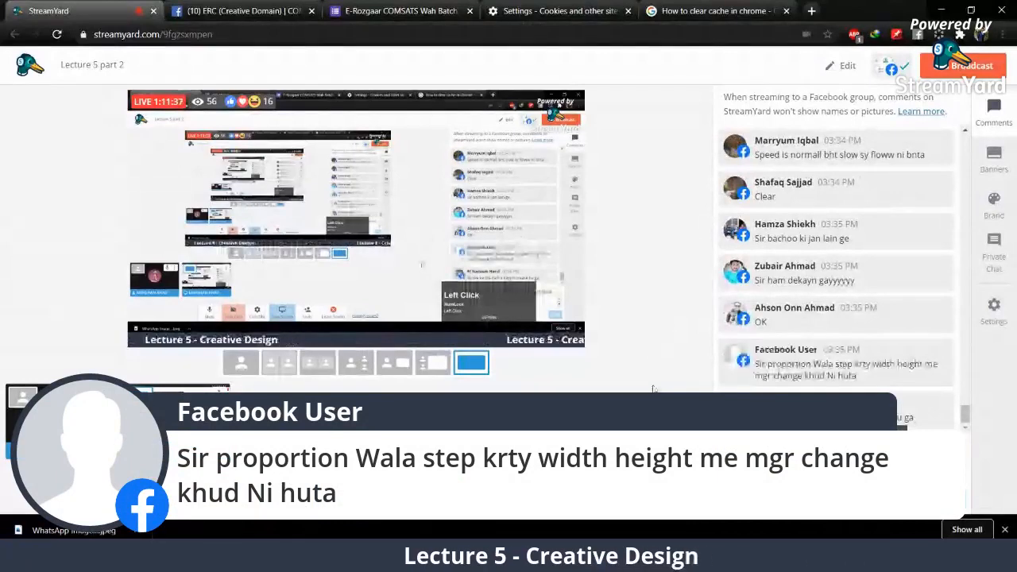
Switch to Illustrator and give the large red square an 8 pt stroke
key("alt+Tab")
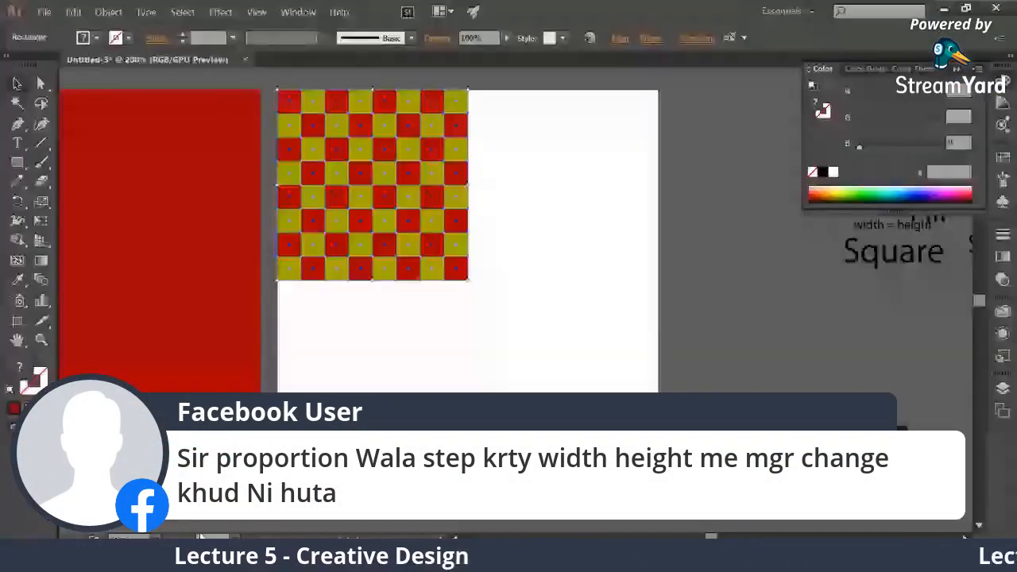
left_click(167, 170)
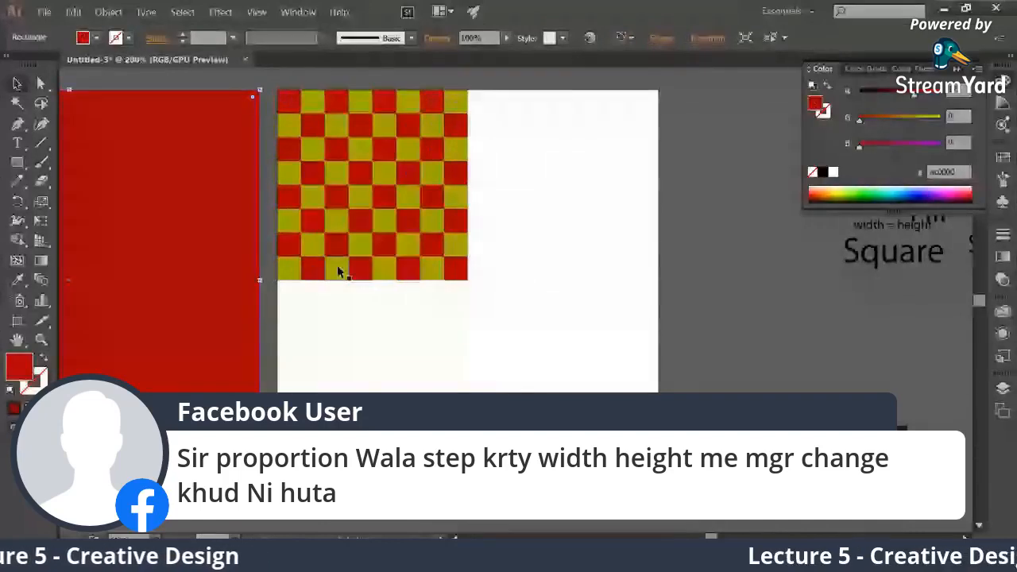
left_click_drag(128, 285, 465, 325)
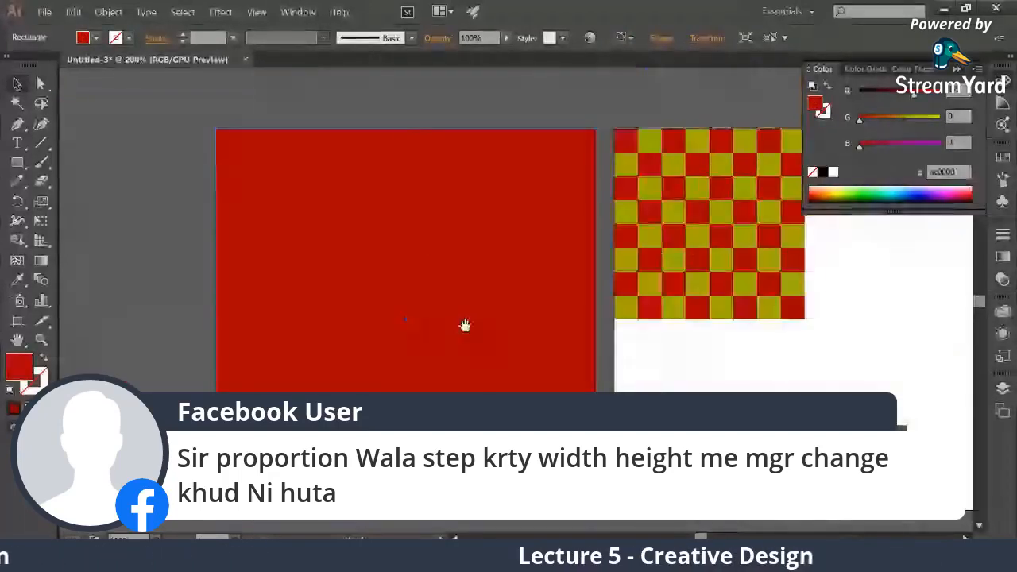
left_click(182, 35)
left_click(183, 35)
left_click(182, 35)
left_click(183, 35)
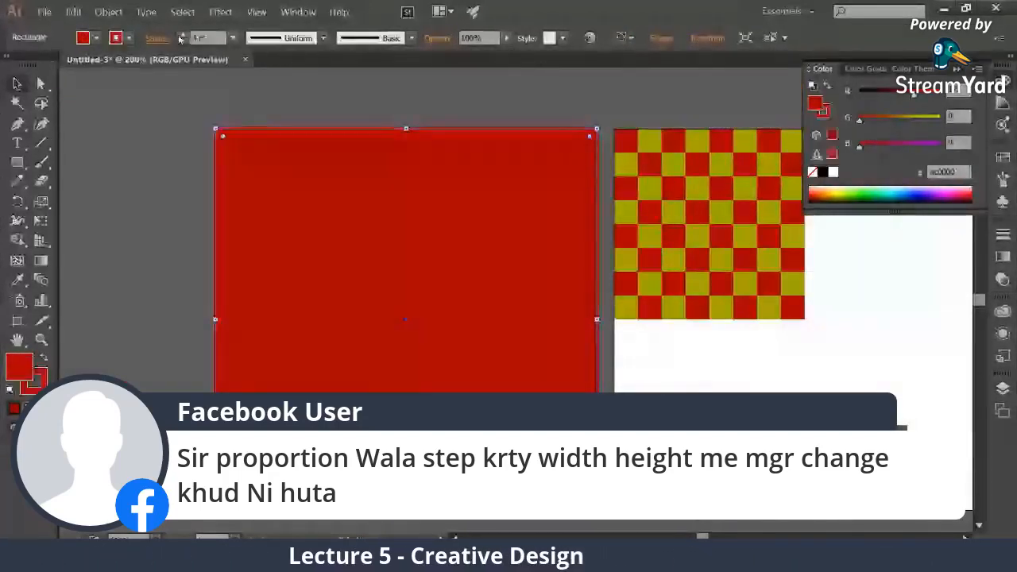
left_click(183, 35)
left_click(183, 35)
left_click(183, 35)
left_click(183, 35)
Set the large red square's stroke colour to dark brown #562626 and deselect the square
key("x")
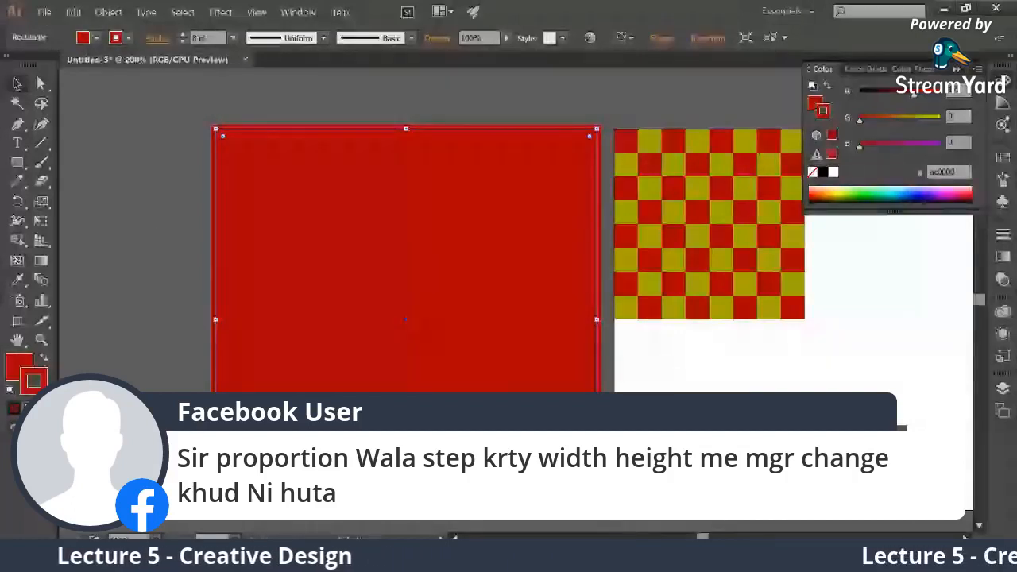
double_click(34, 382)
left_click(679, 350)
left_click(944, 221)
left_click(123, 193)
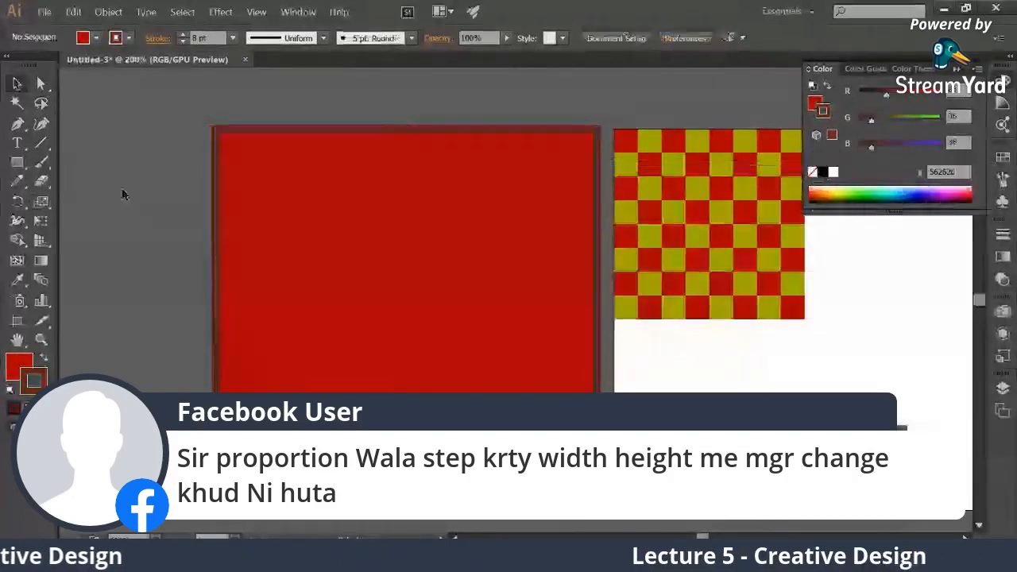
left_click_drag(277, 227, 164, 198)
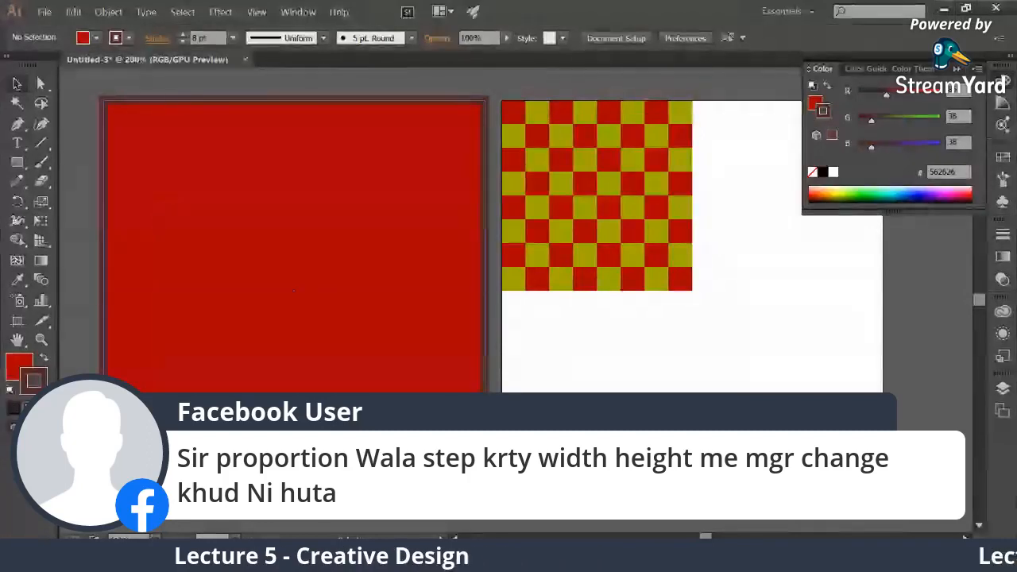
Switch to StreamYard, show the viewer comment about shapes that cannot be deleted on the broadcast, and hide it after answering
left_click(218, 557)
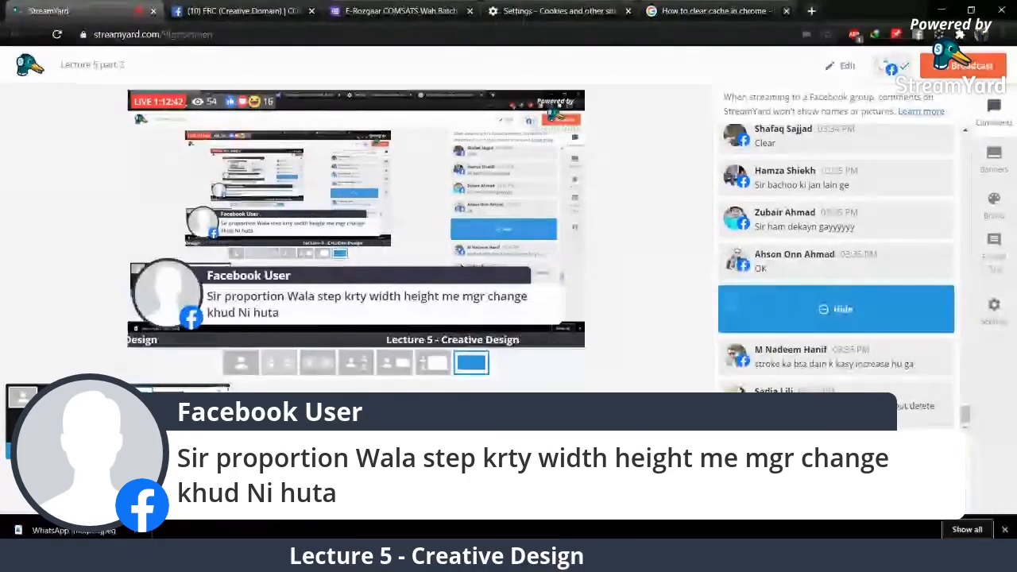
left_click(836, 404)
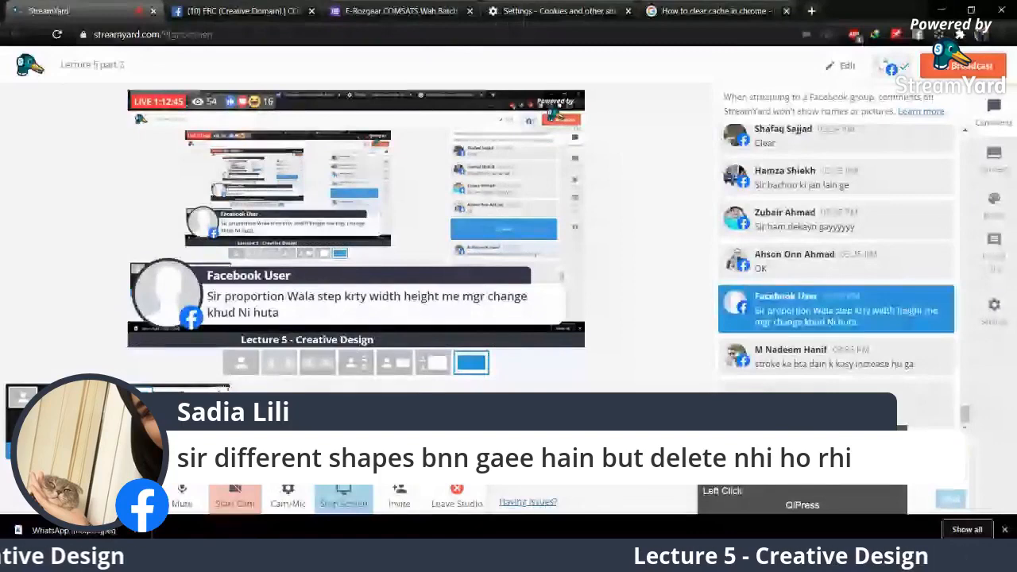
left_click(829, 409)
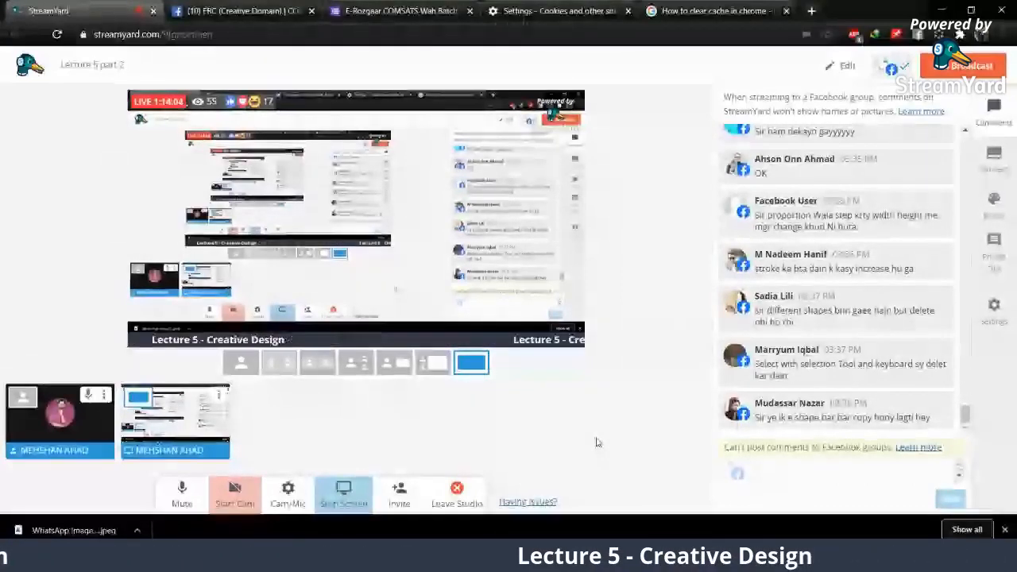
Show the viewer comment about a shape being copied repeatedly on the broadcast, and hide it after answering
left_click(838, 410)
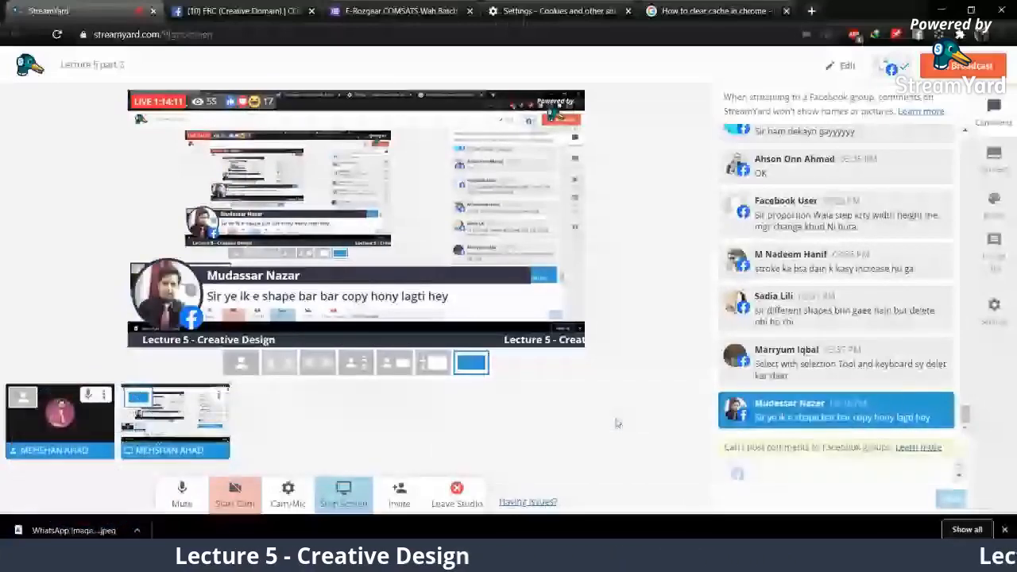
mouse_move(804, 421)
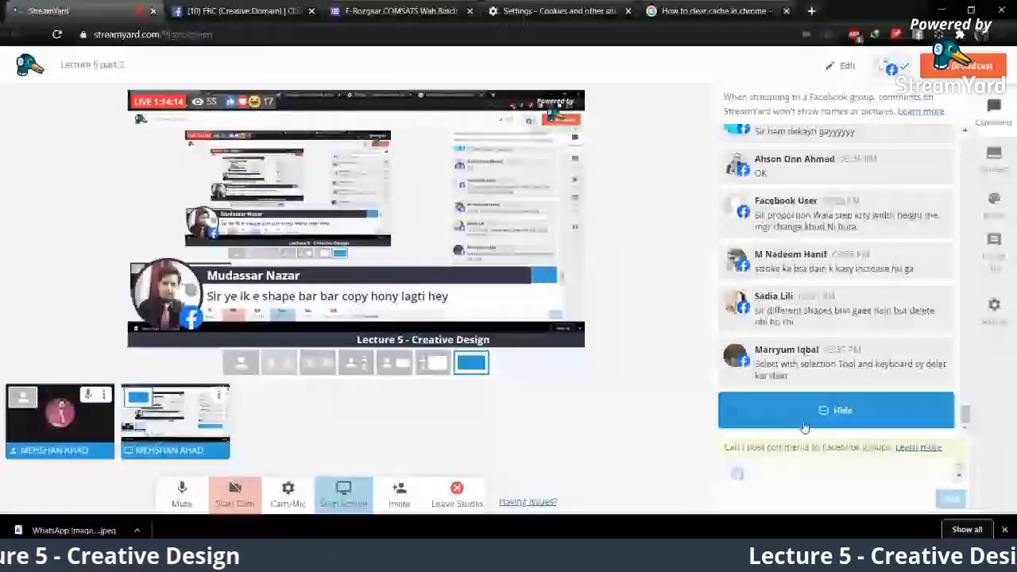
left_click(804, 426)
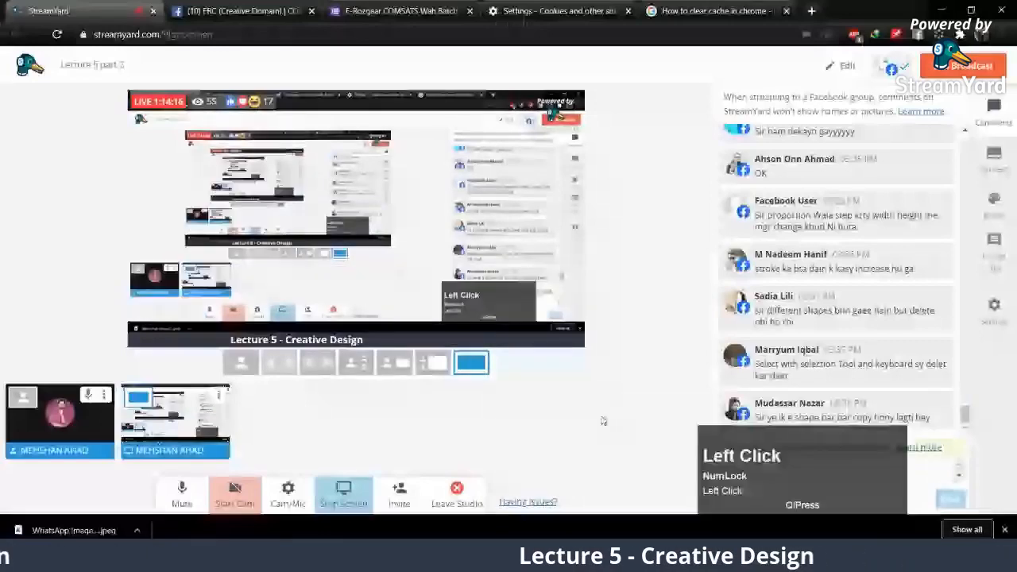